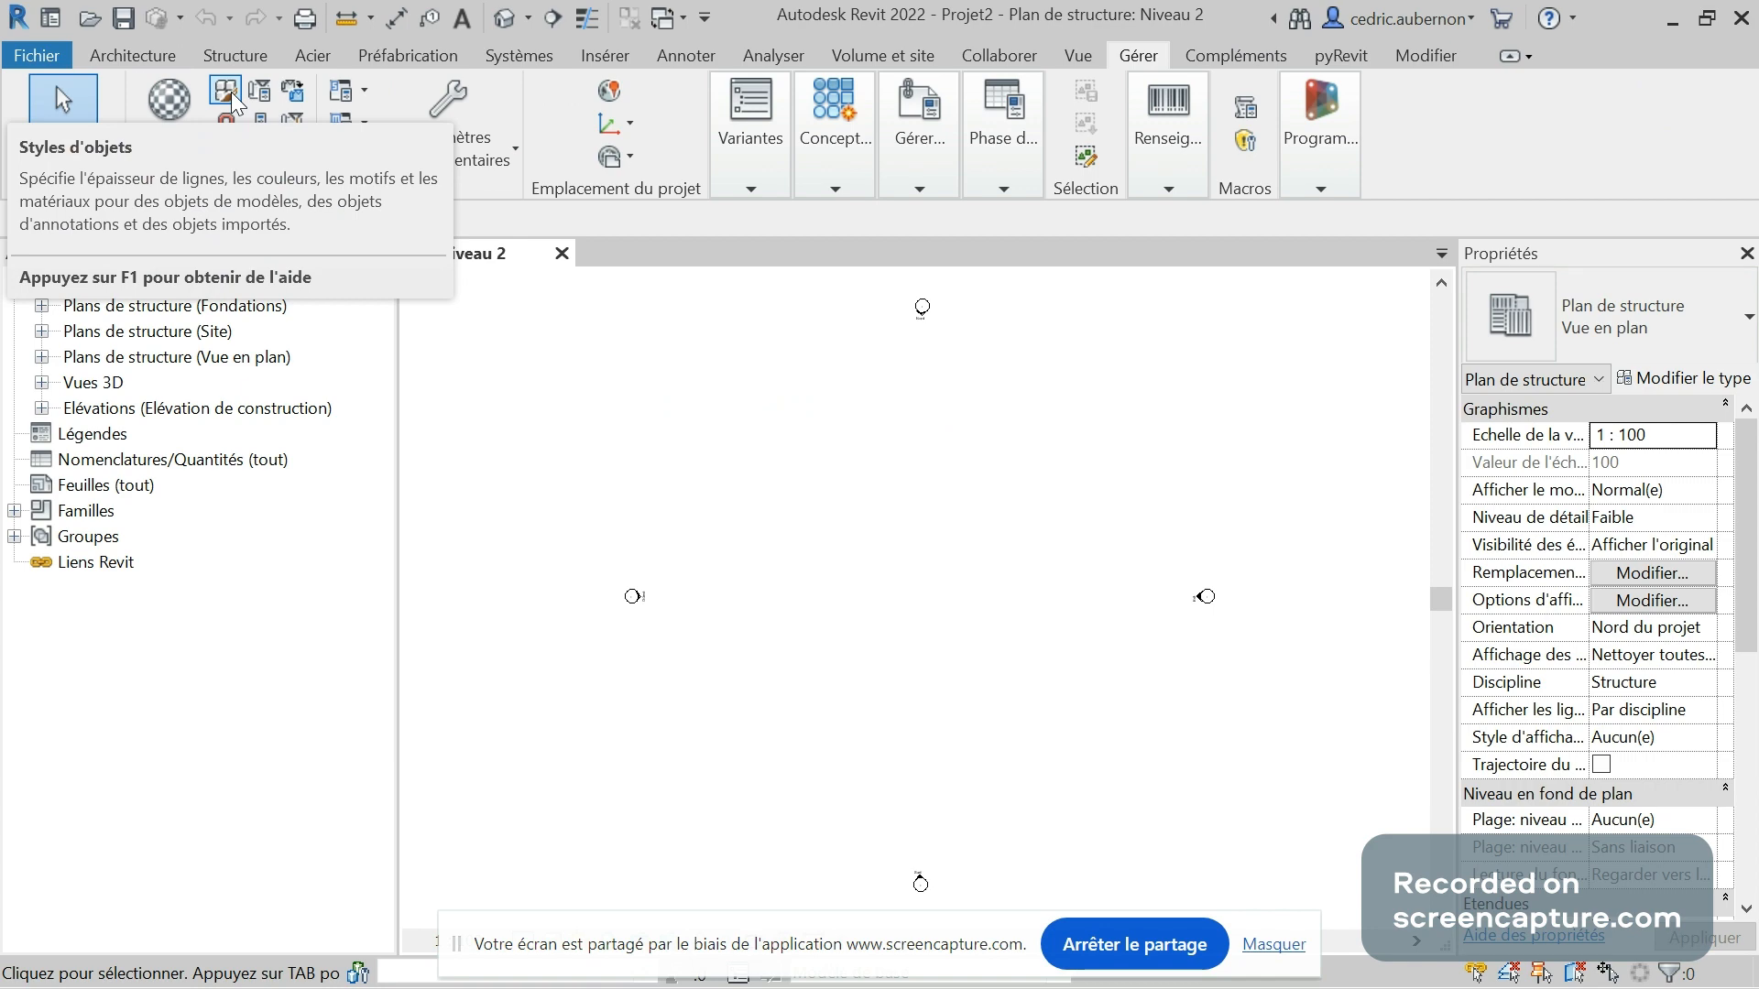
# Open the object styles and bring up the default material of the Murs category for editing
pyautogui.click(231, 92)
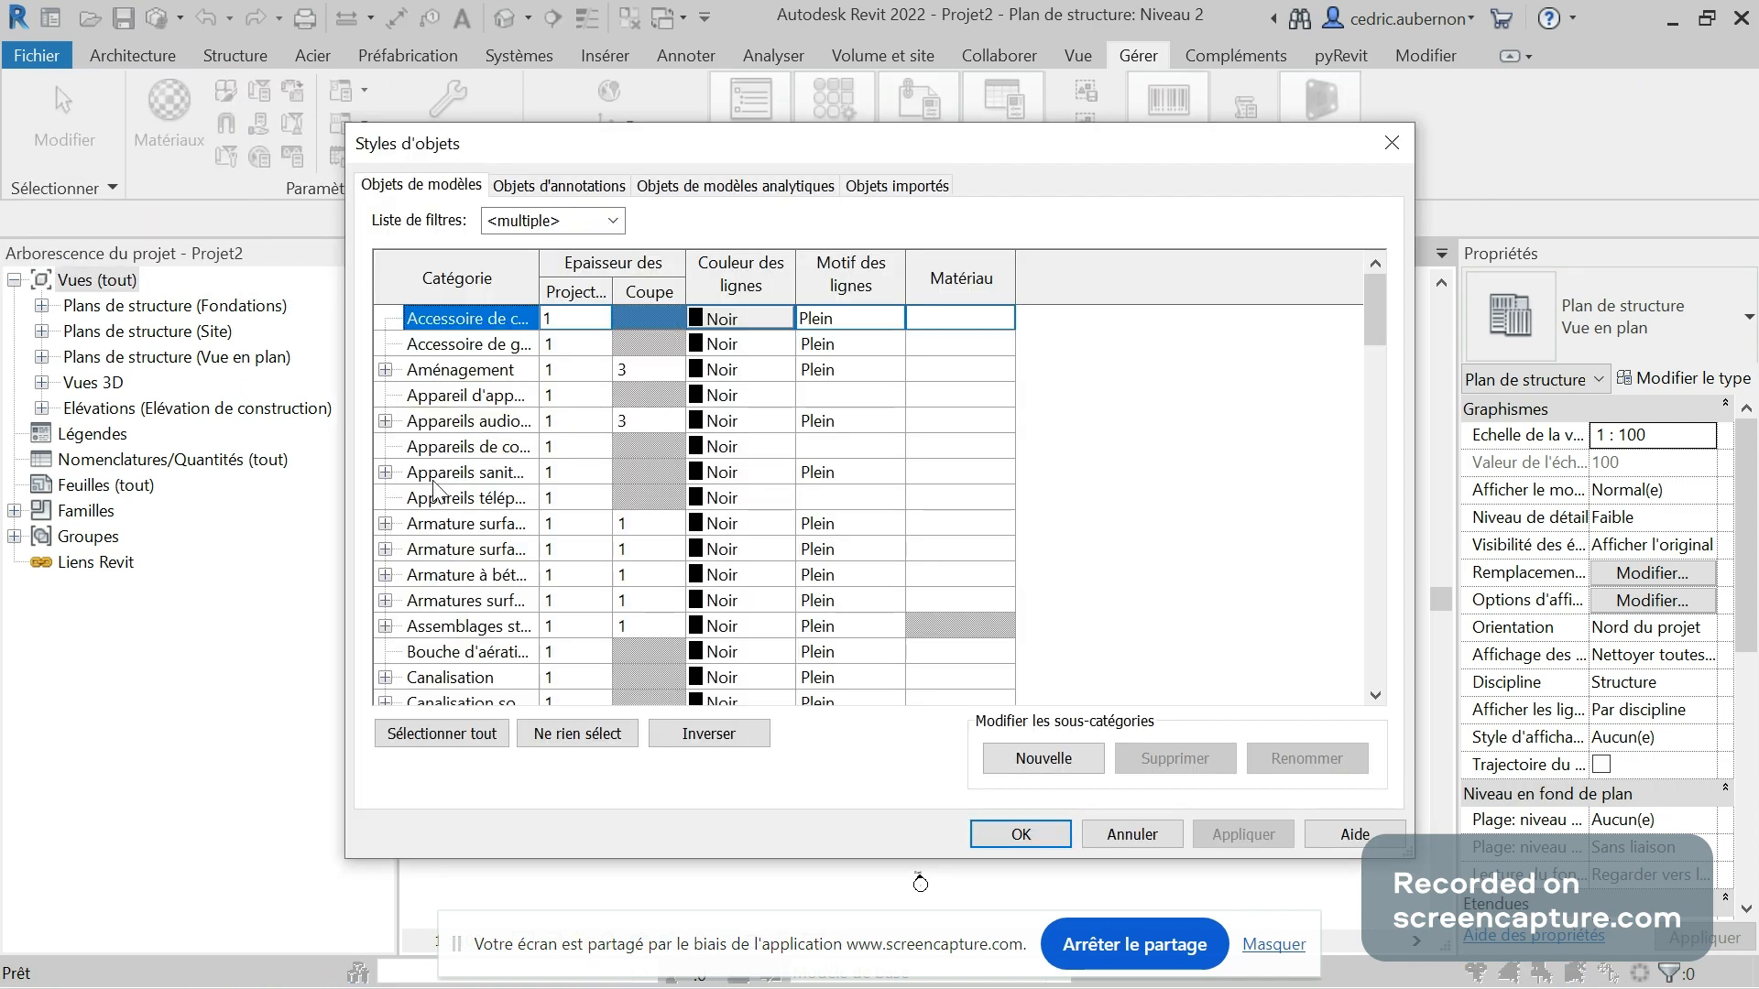
pyautogui.press('m')
pyautogui.press('u')
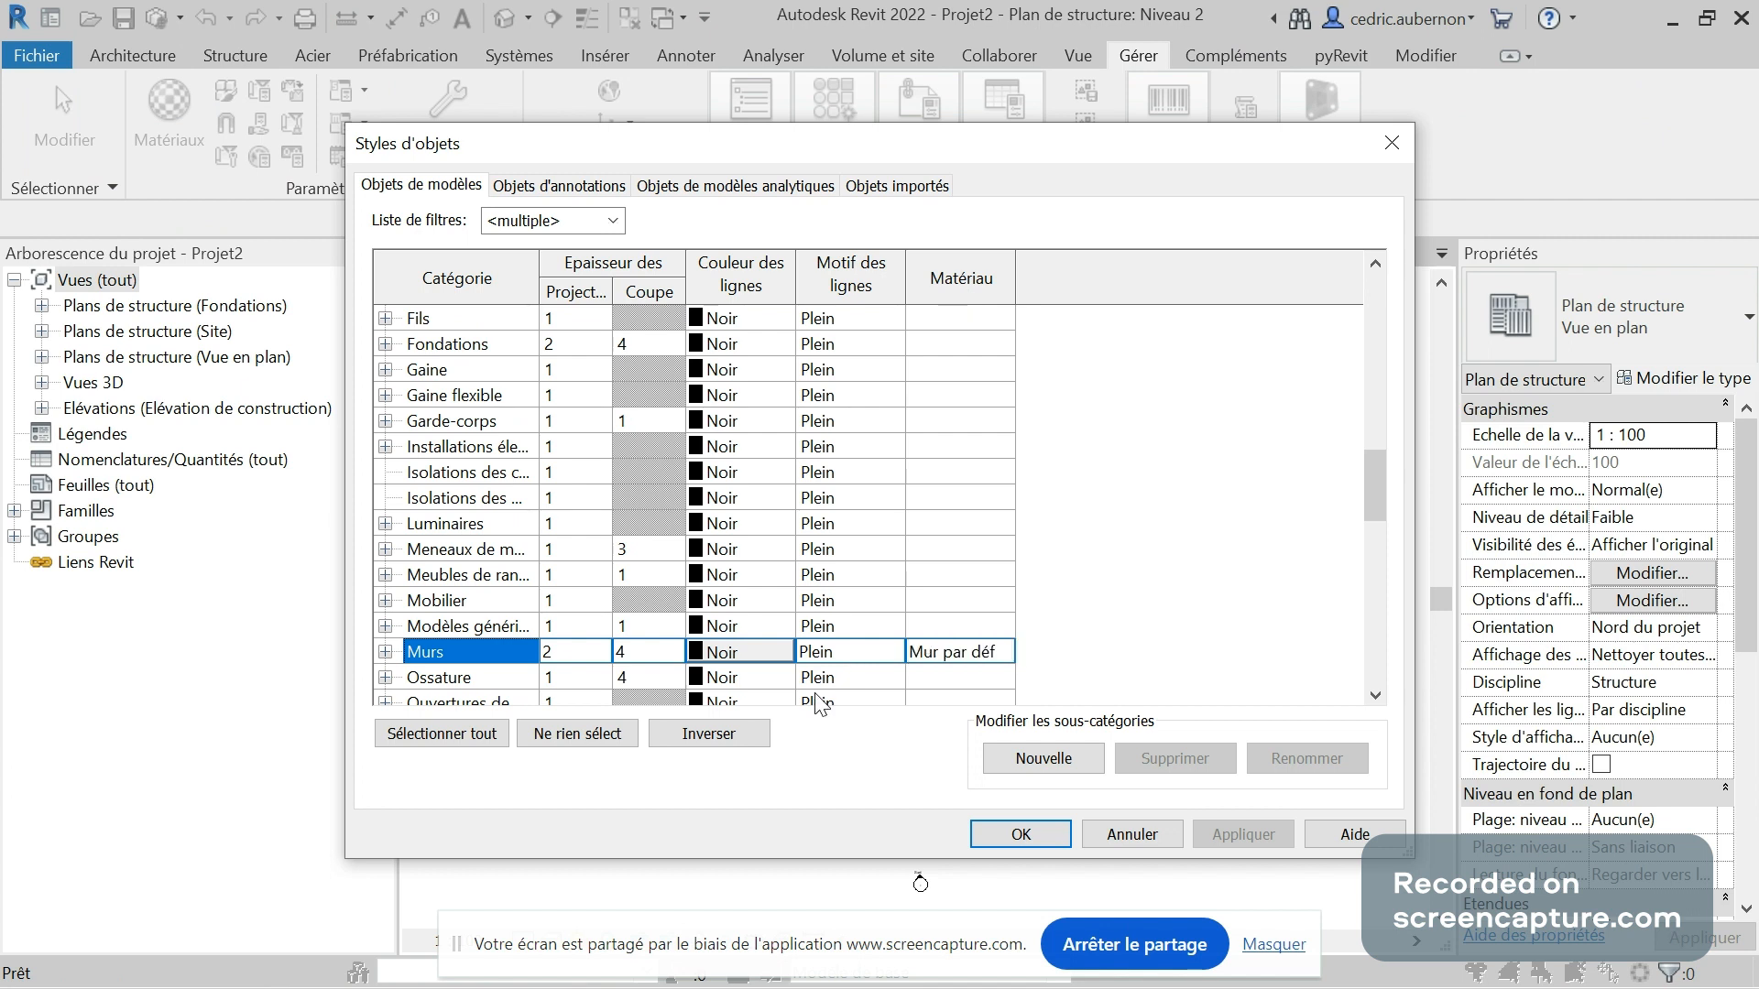
pyautogui.click(1004, 656)
pyautogui.click(1005, 652)
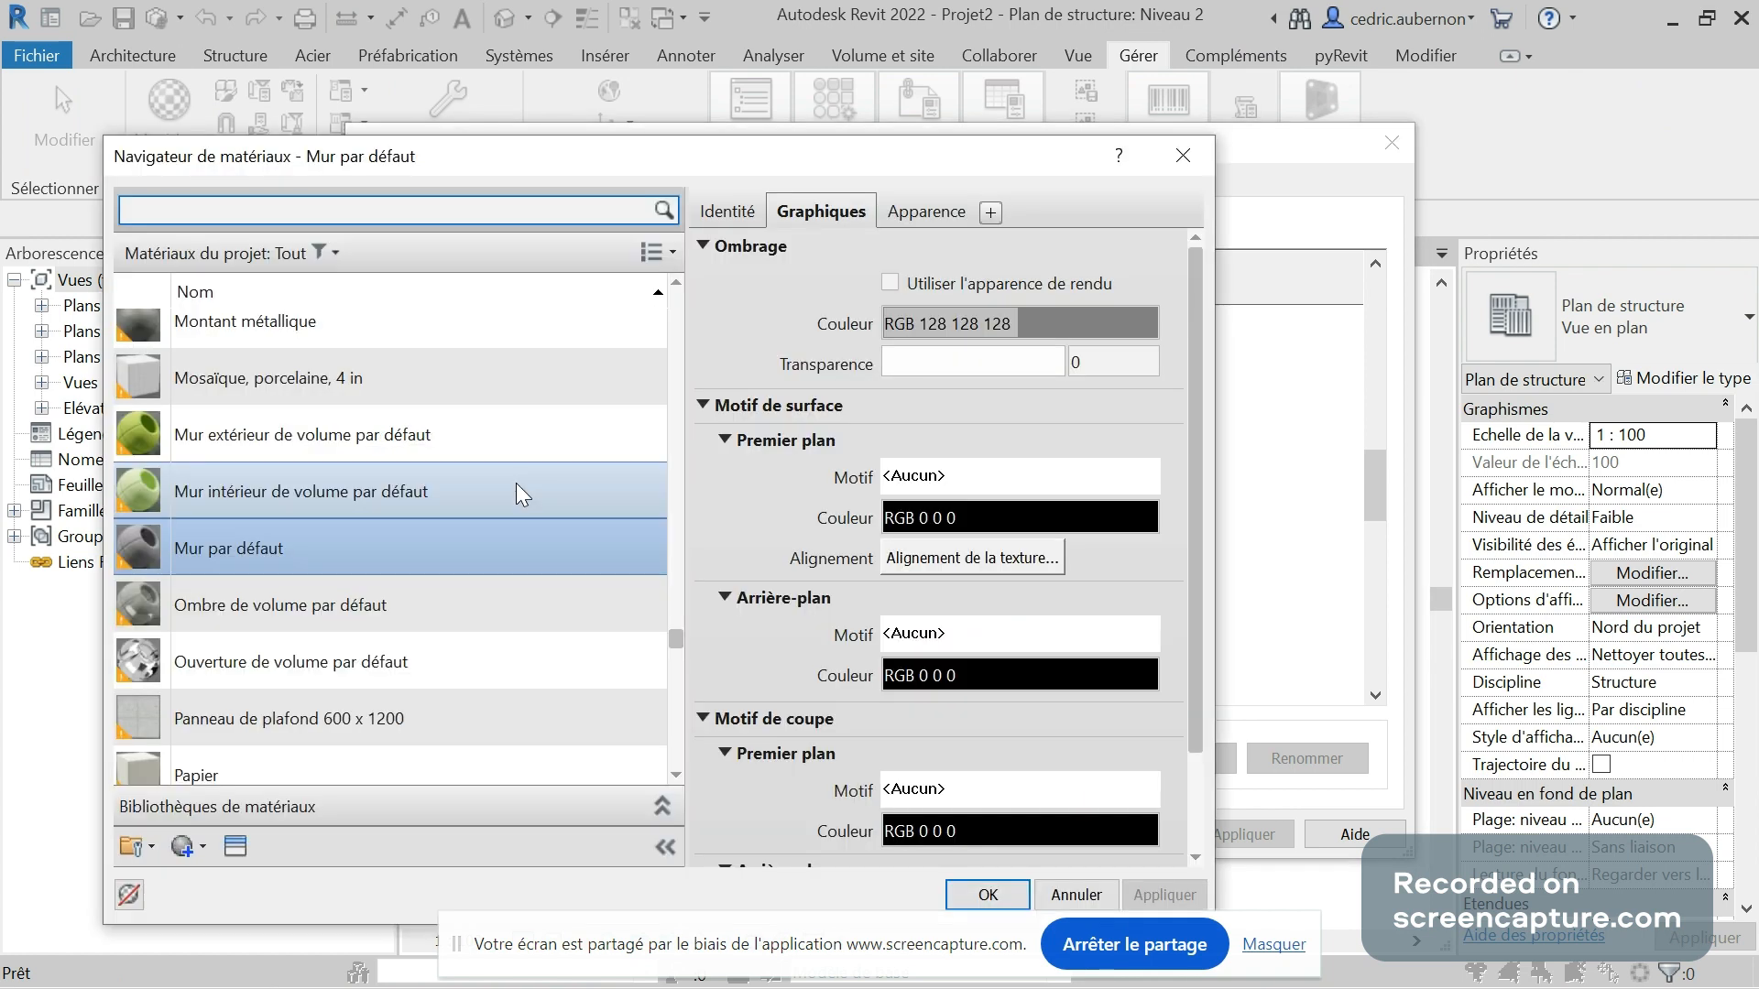
# Search the project materials for "béton" and examine the surface and cut patterns of Béton coulé sur place and Coulé sur place - Béton25
pyautogui.scroll(1, 420, 564)
pyautogui.scroll(1, 419, 564)
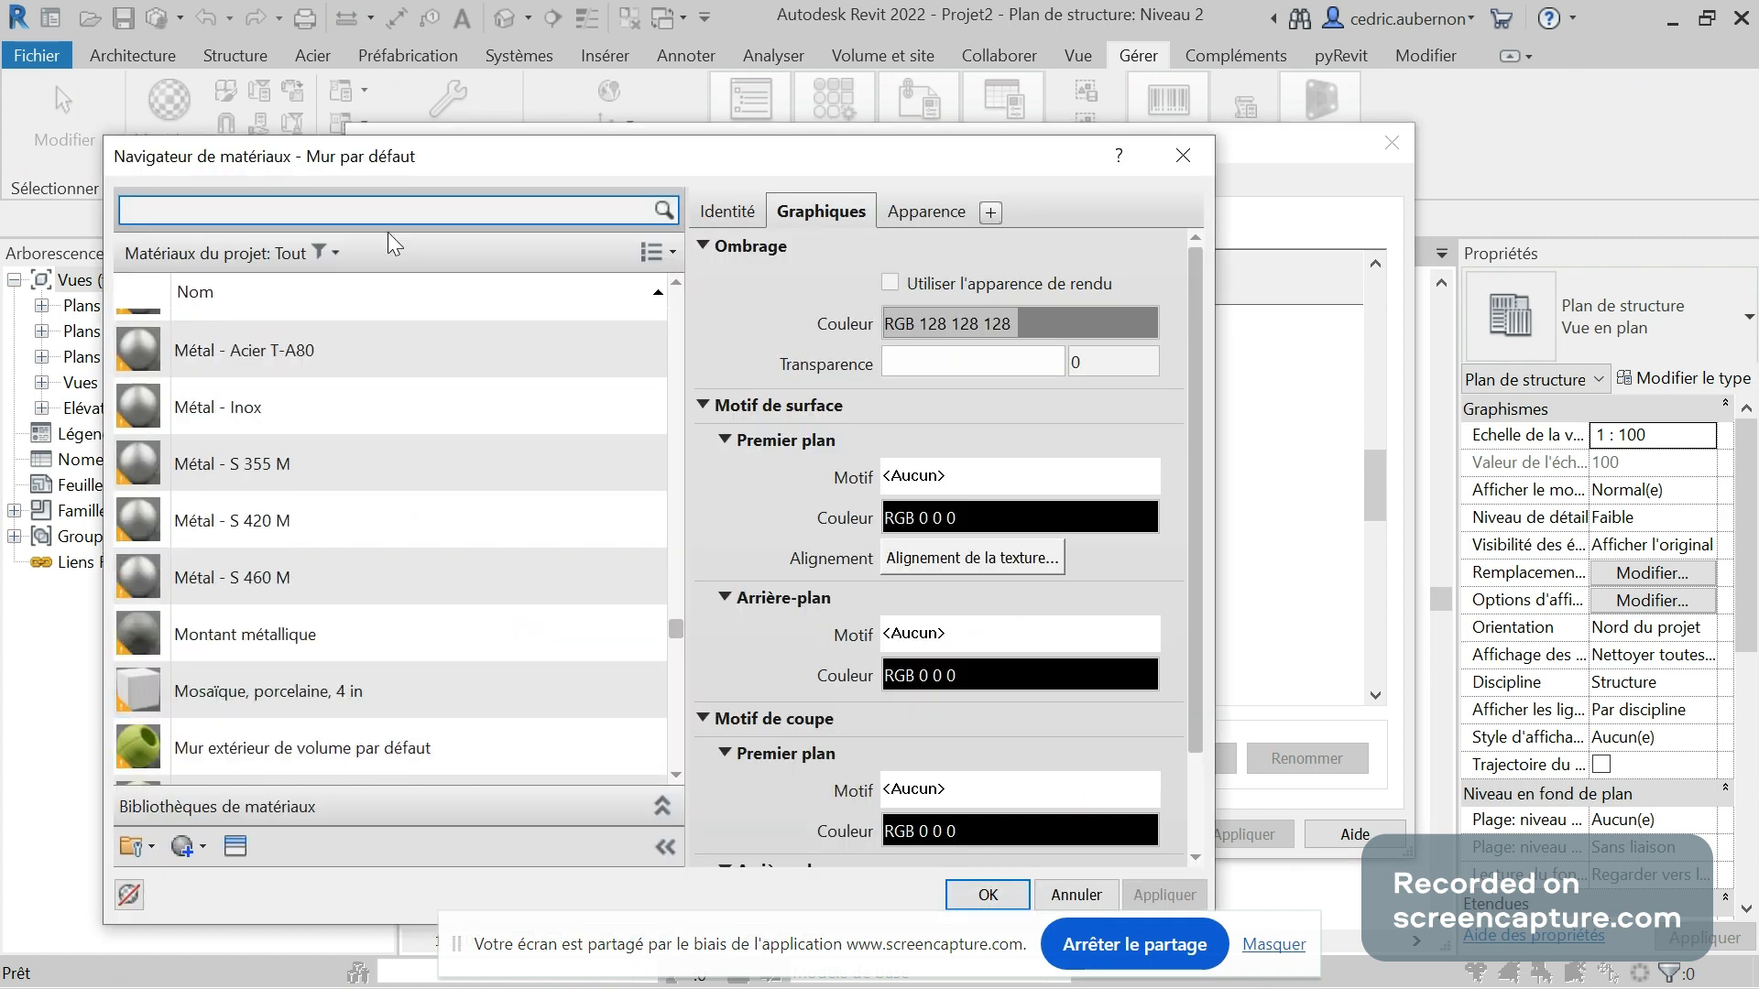
pyautogui.write('bé')
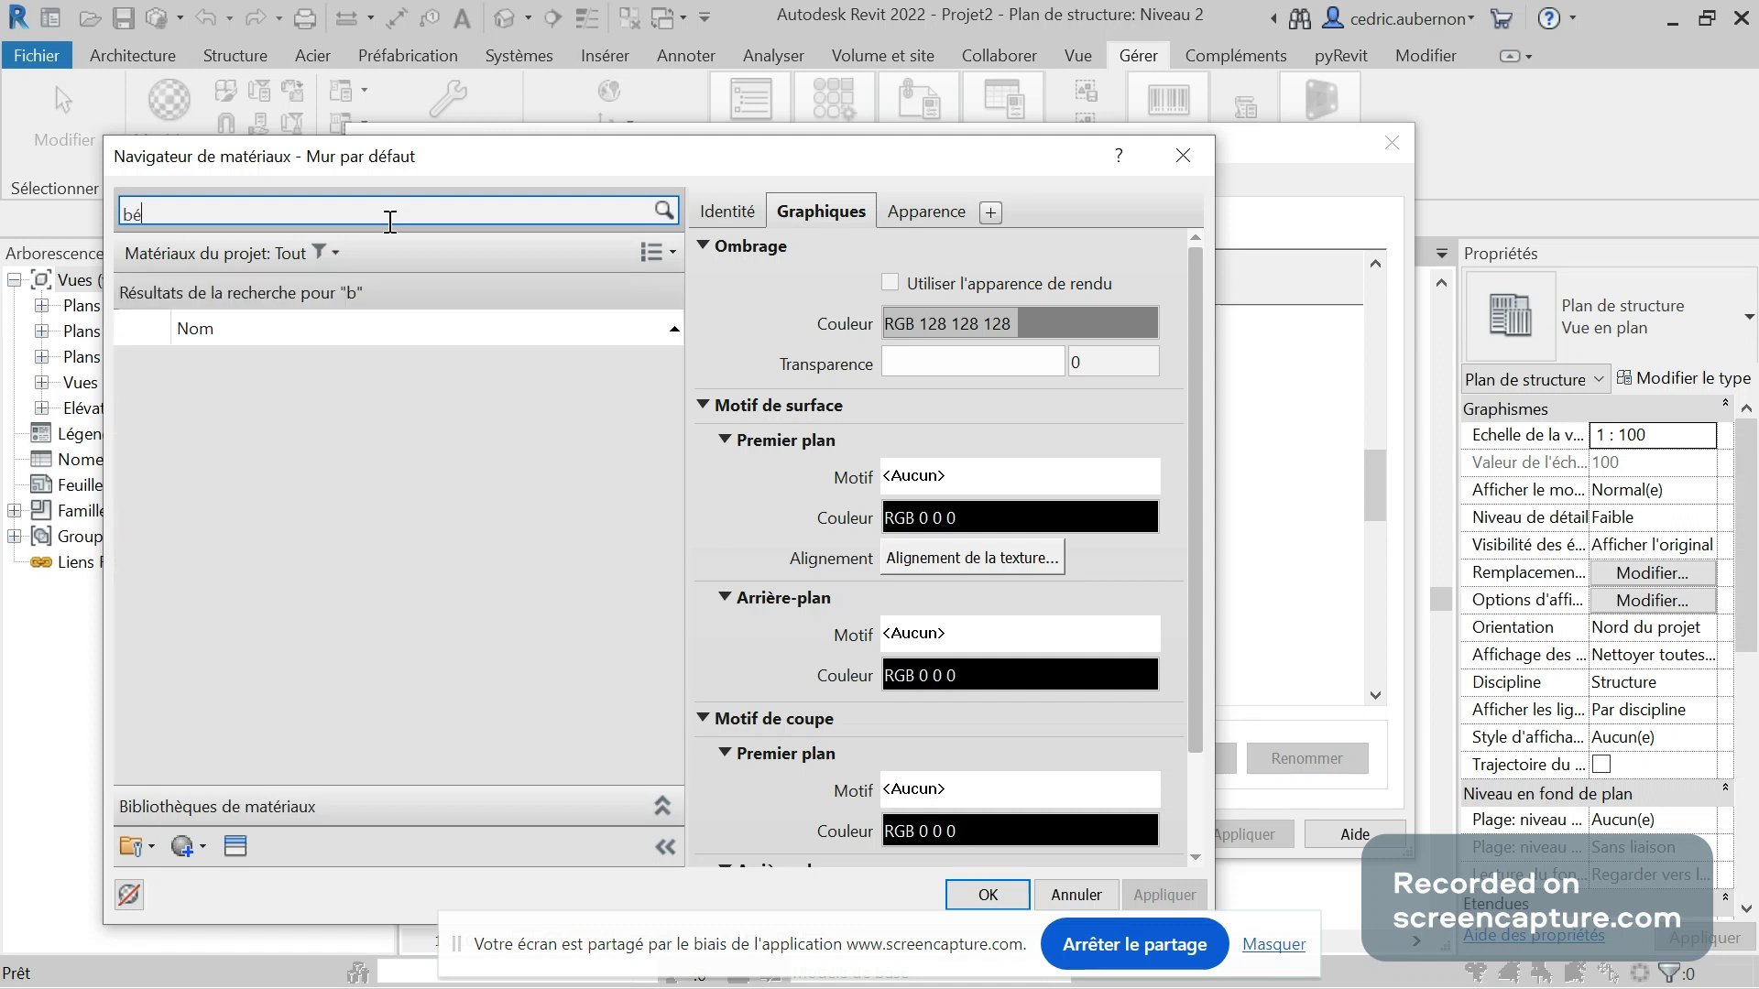
pyautogui.write('ton')
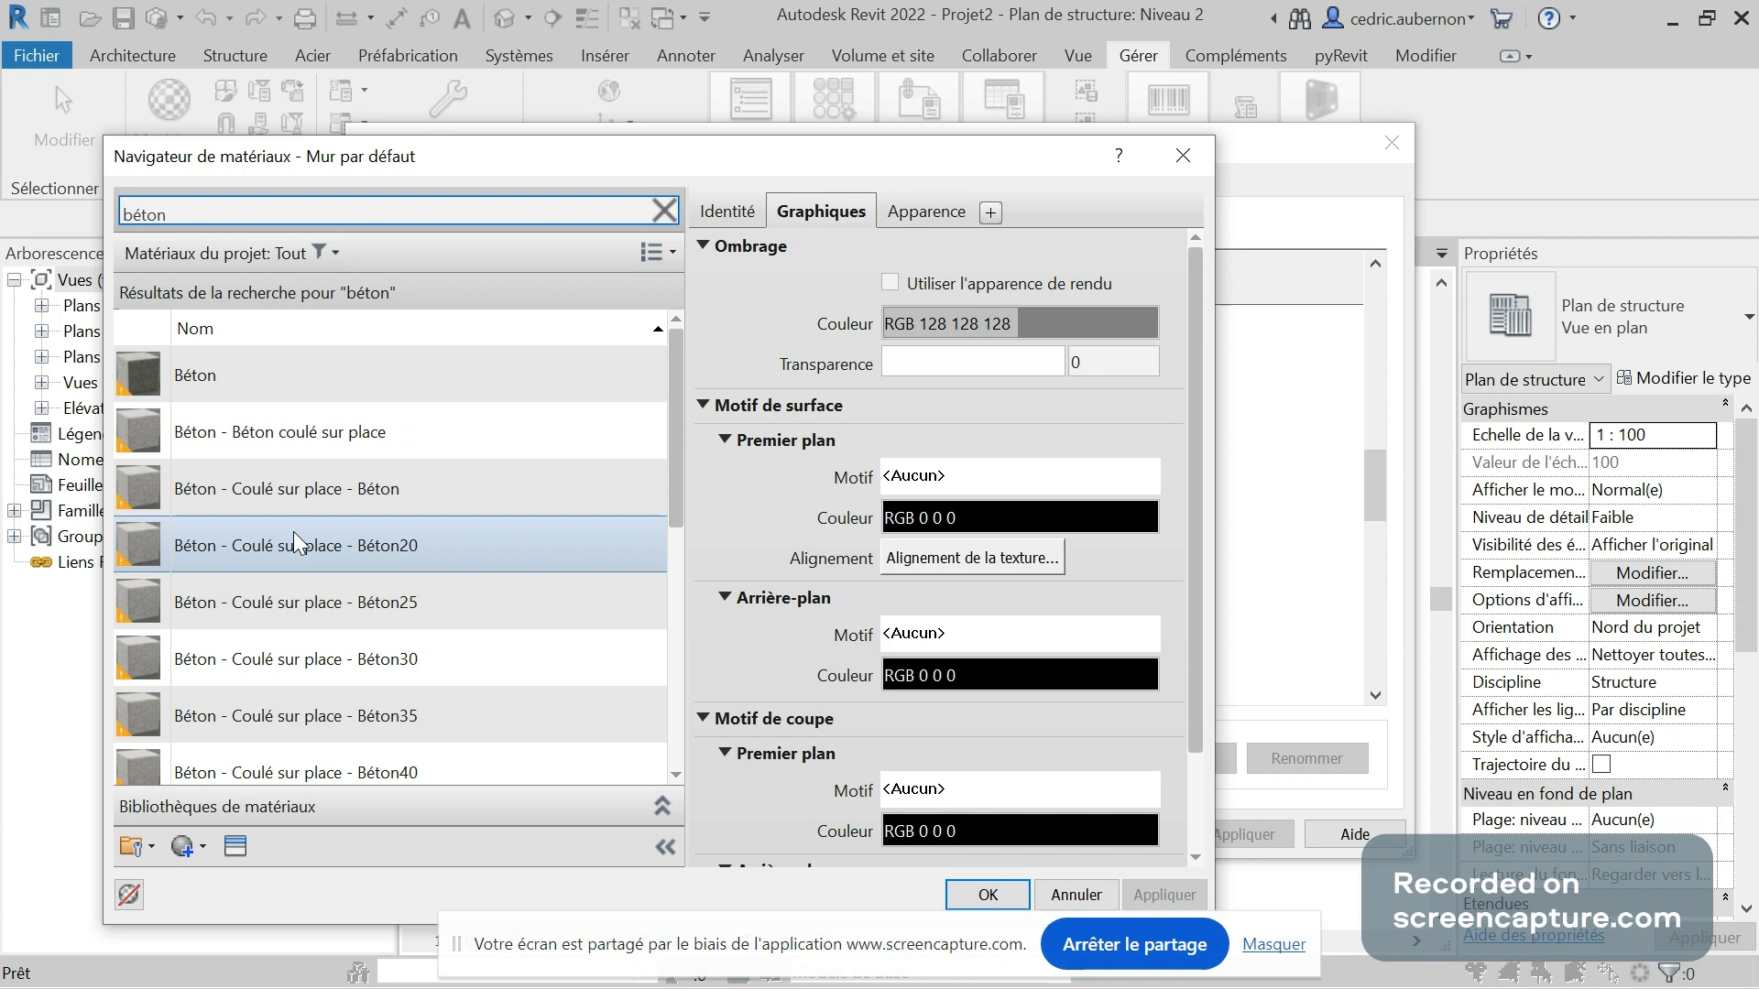
pyautogui.click(287, 435)
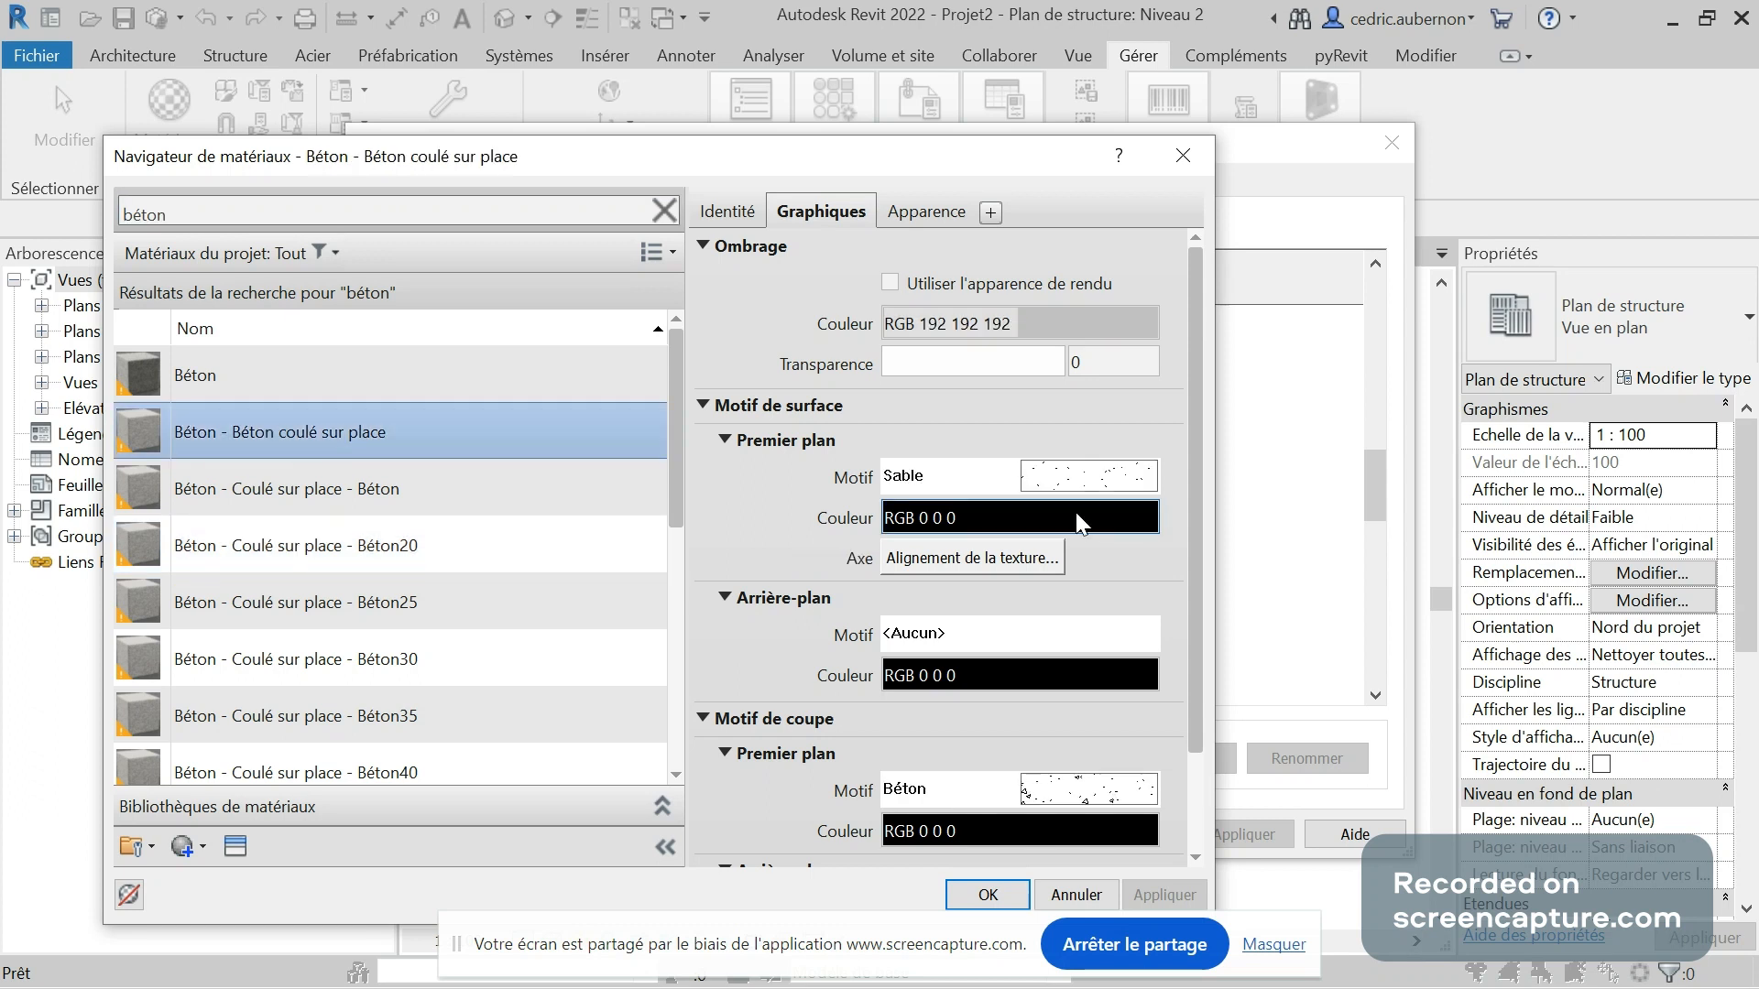
pyautogui.scroll(-2, 1052, 837)
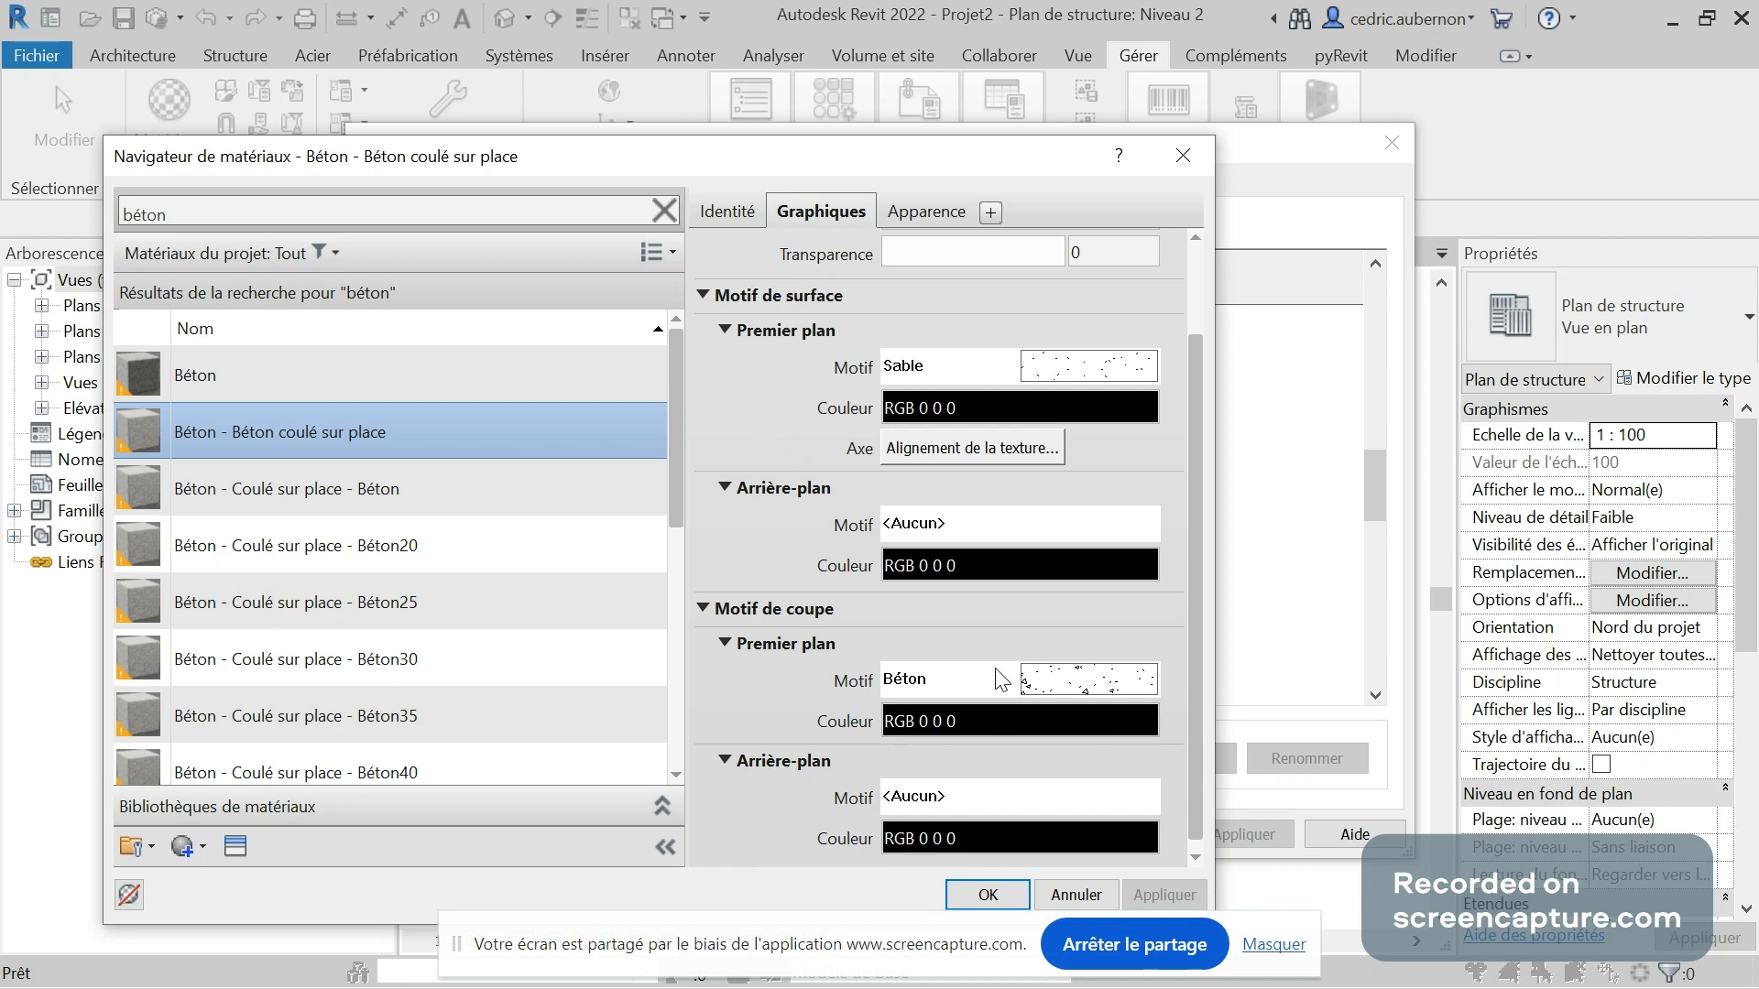
pyautogui.click(505, 601)
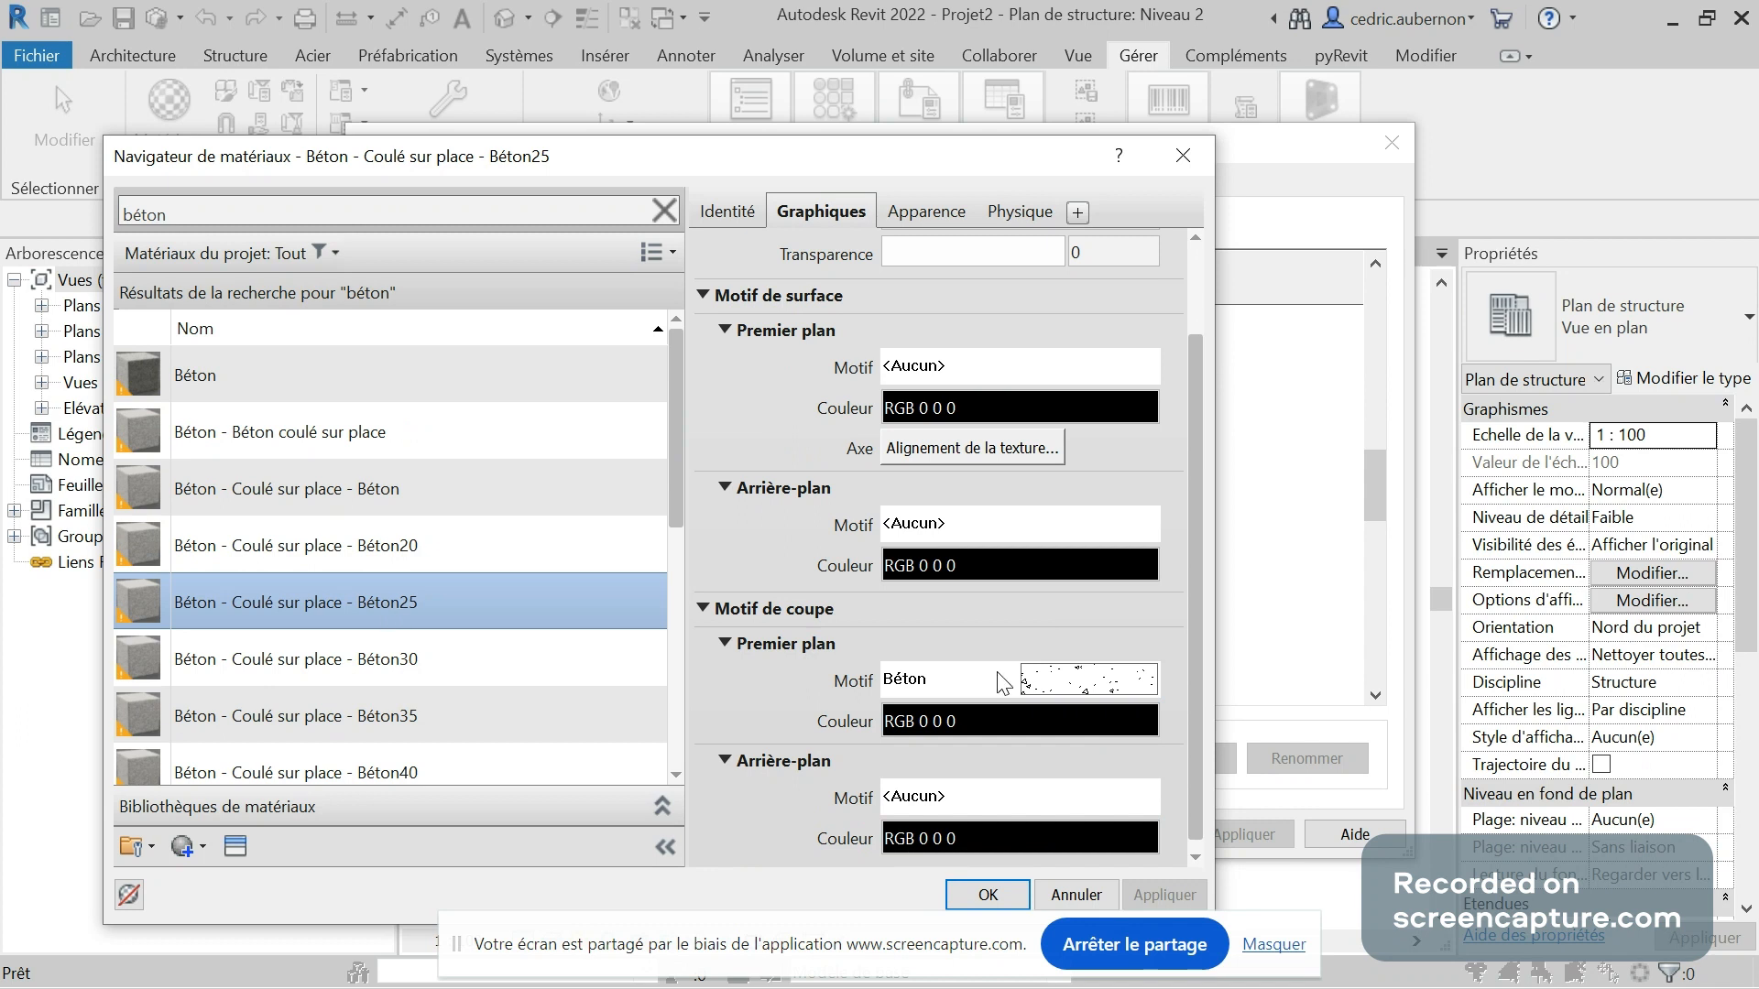
# Duplicate the Béton material and name the copy XC1 C25/30
pyautogui.click(501, 369)
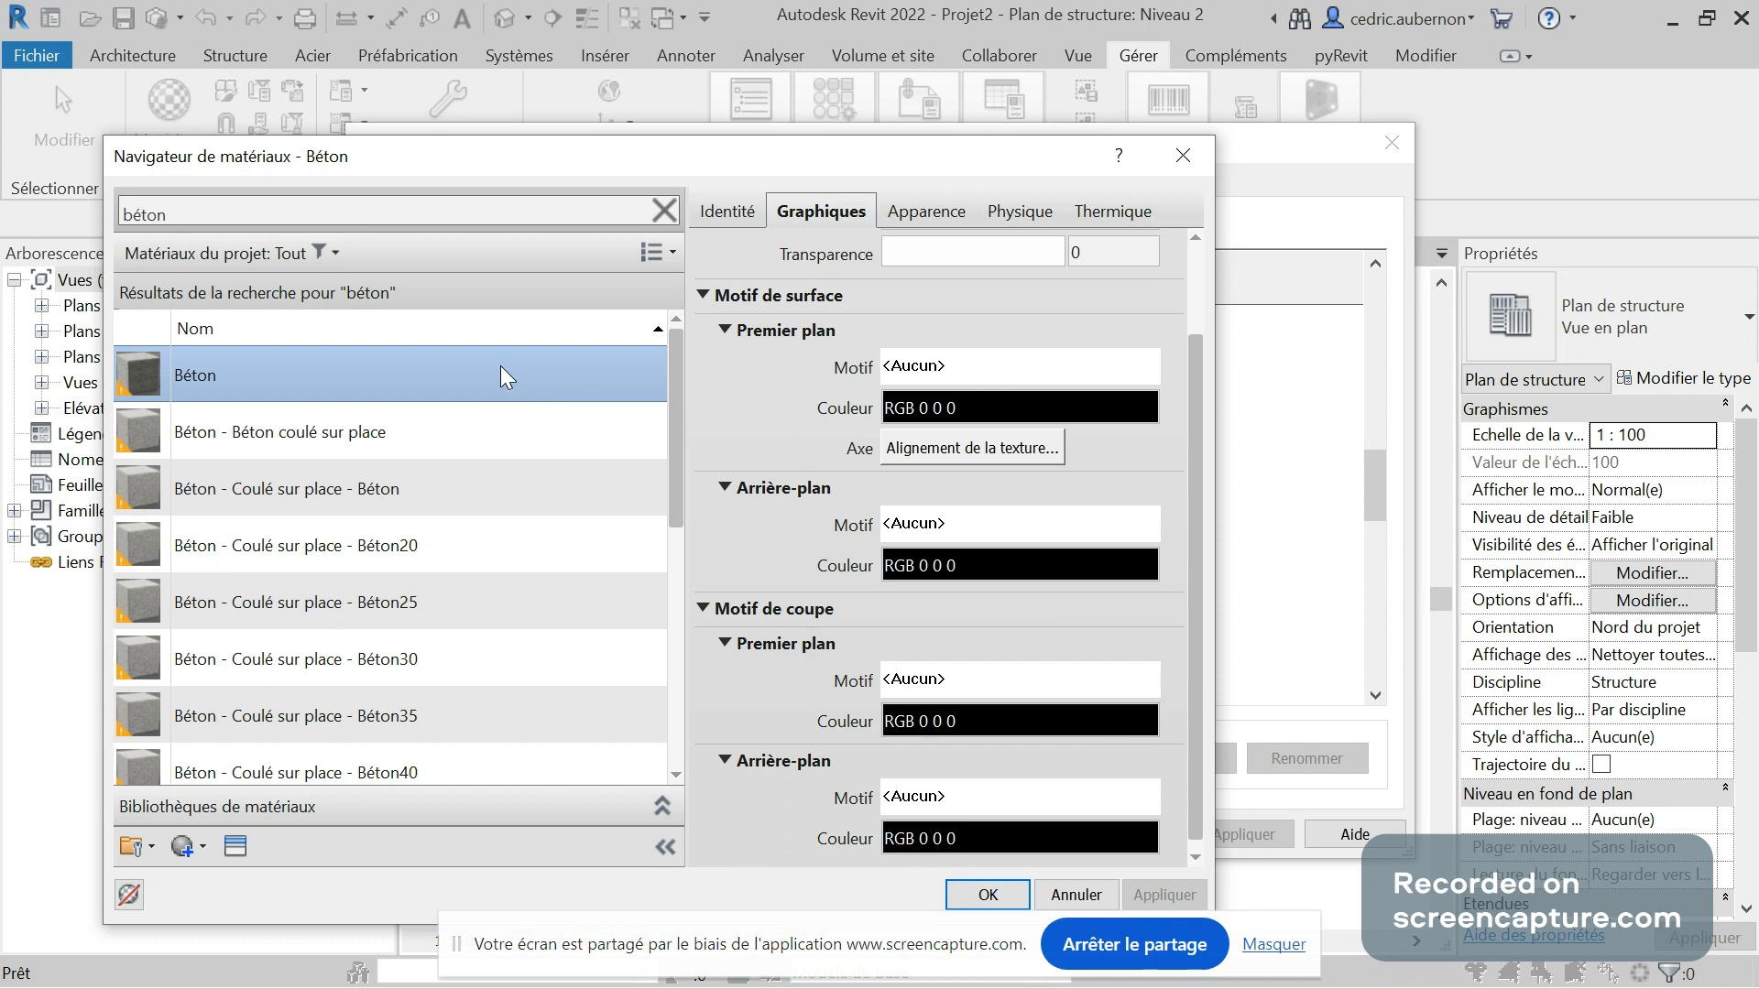
pyautogui.rightClick(502, 367)
pyautogui.click(509, 387)
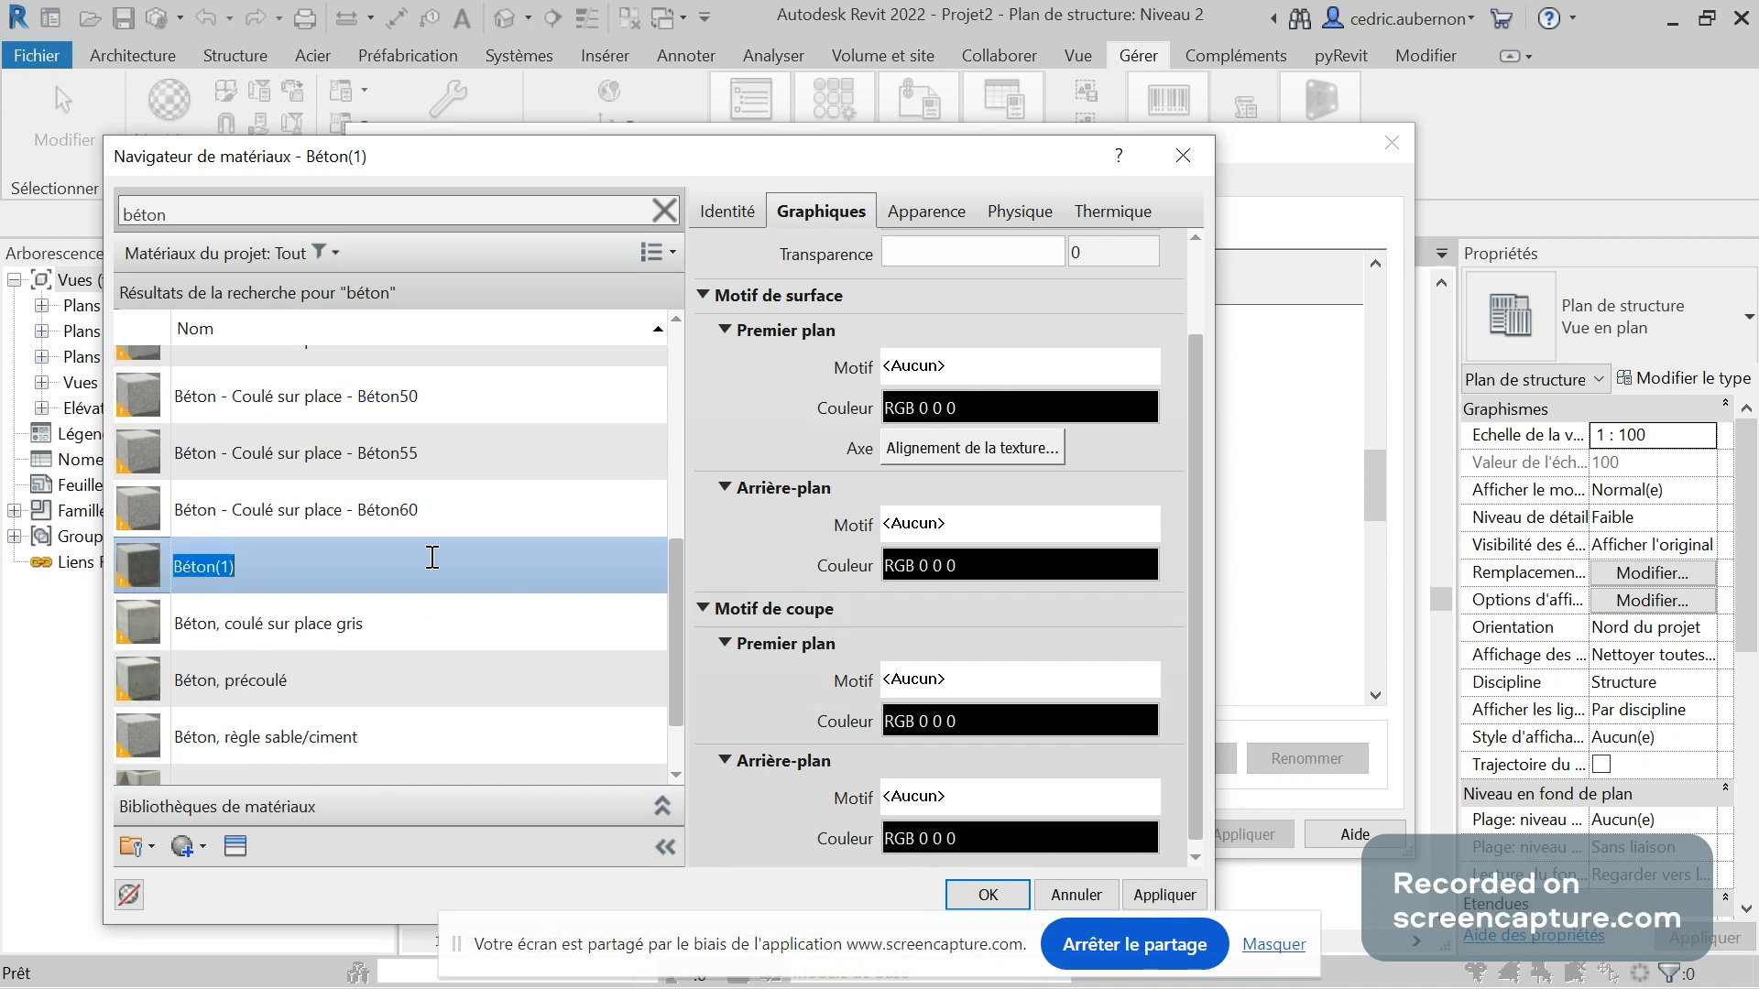
pyautogui.write('XC')
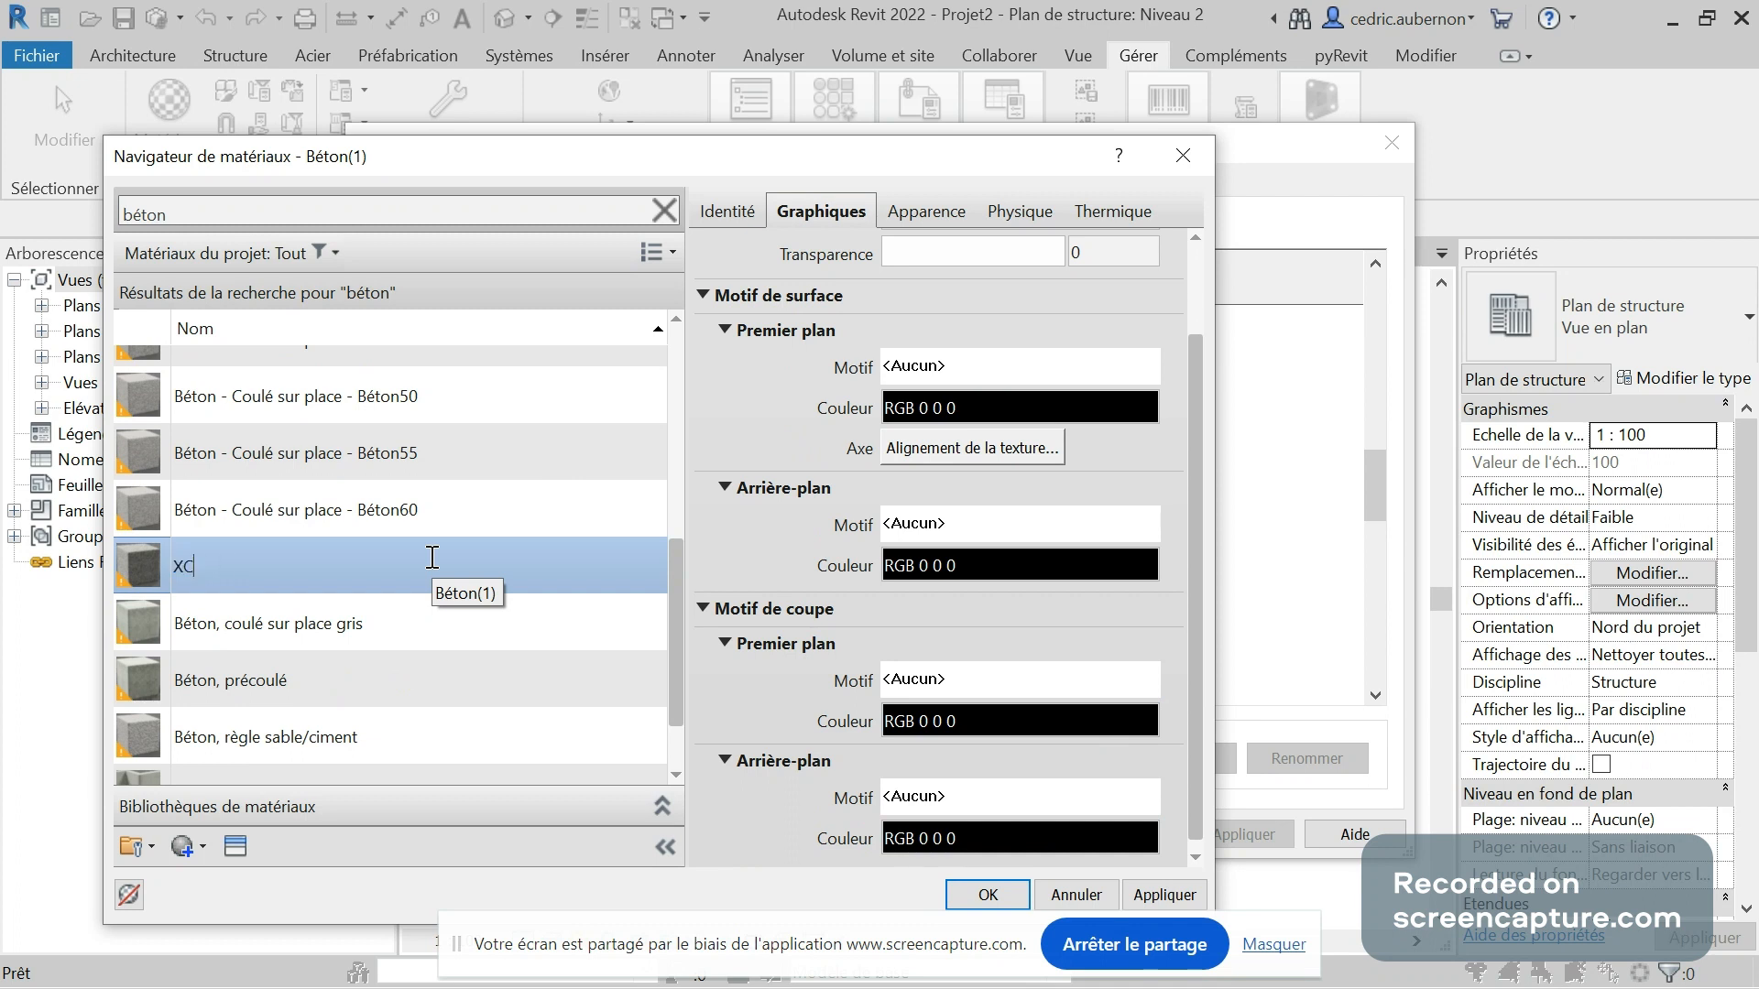
pyautogui.write('1 C25/30')
pyautogui.press('Return')
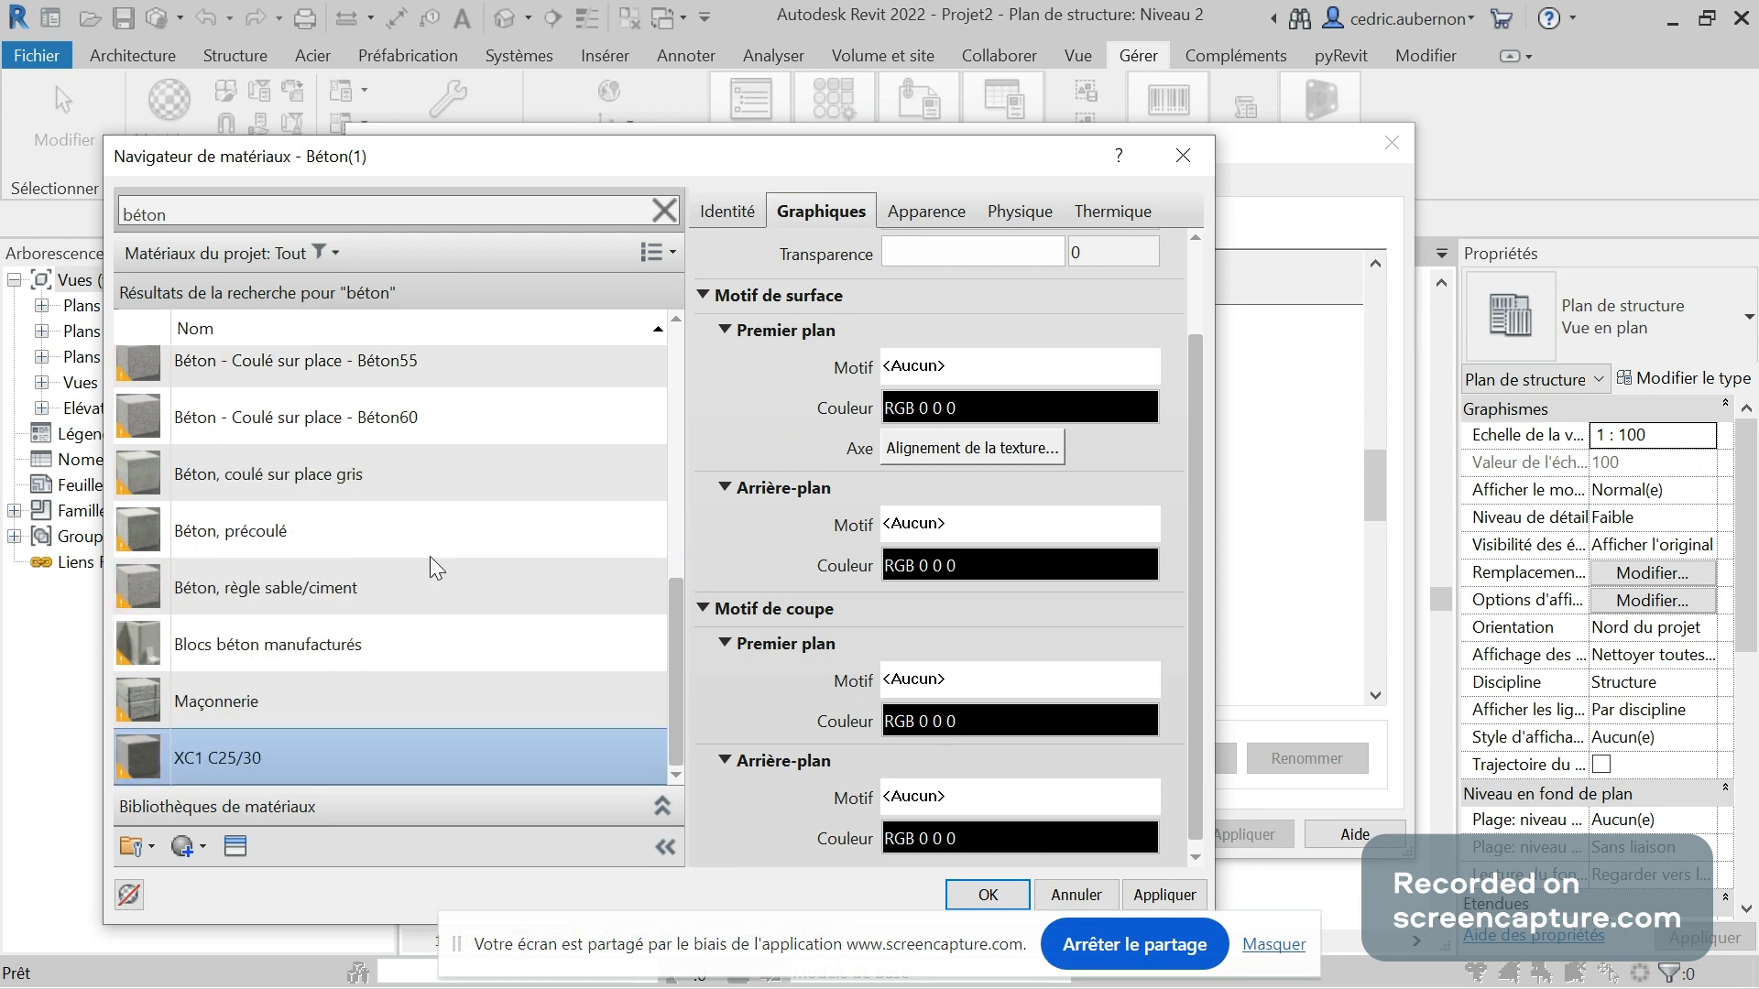
# Rename the duplicated concrete material as Béton XC1 C25/30
pyautogui.rightClick(199, 766)
pyautogui.click(264, 830)
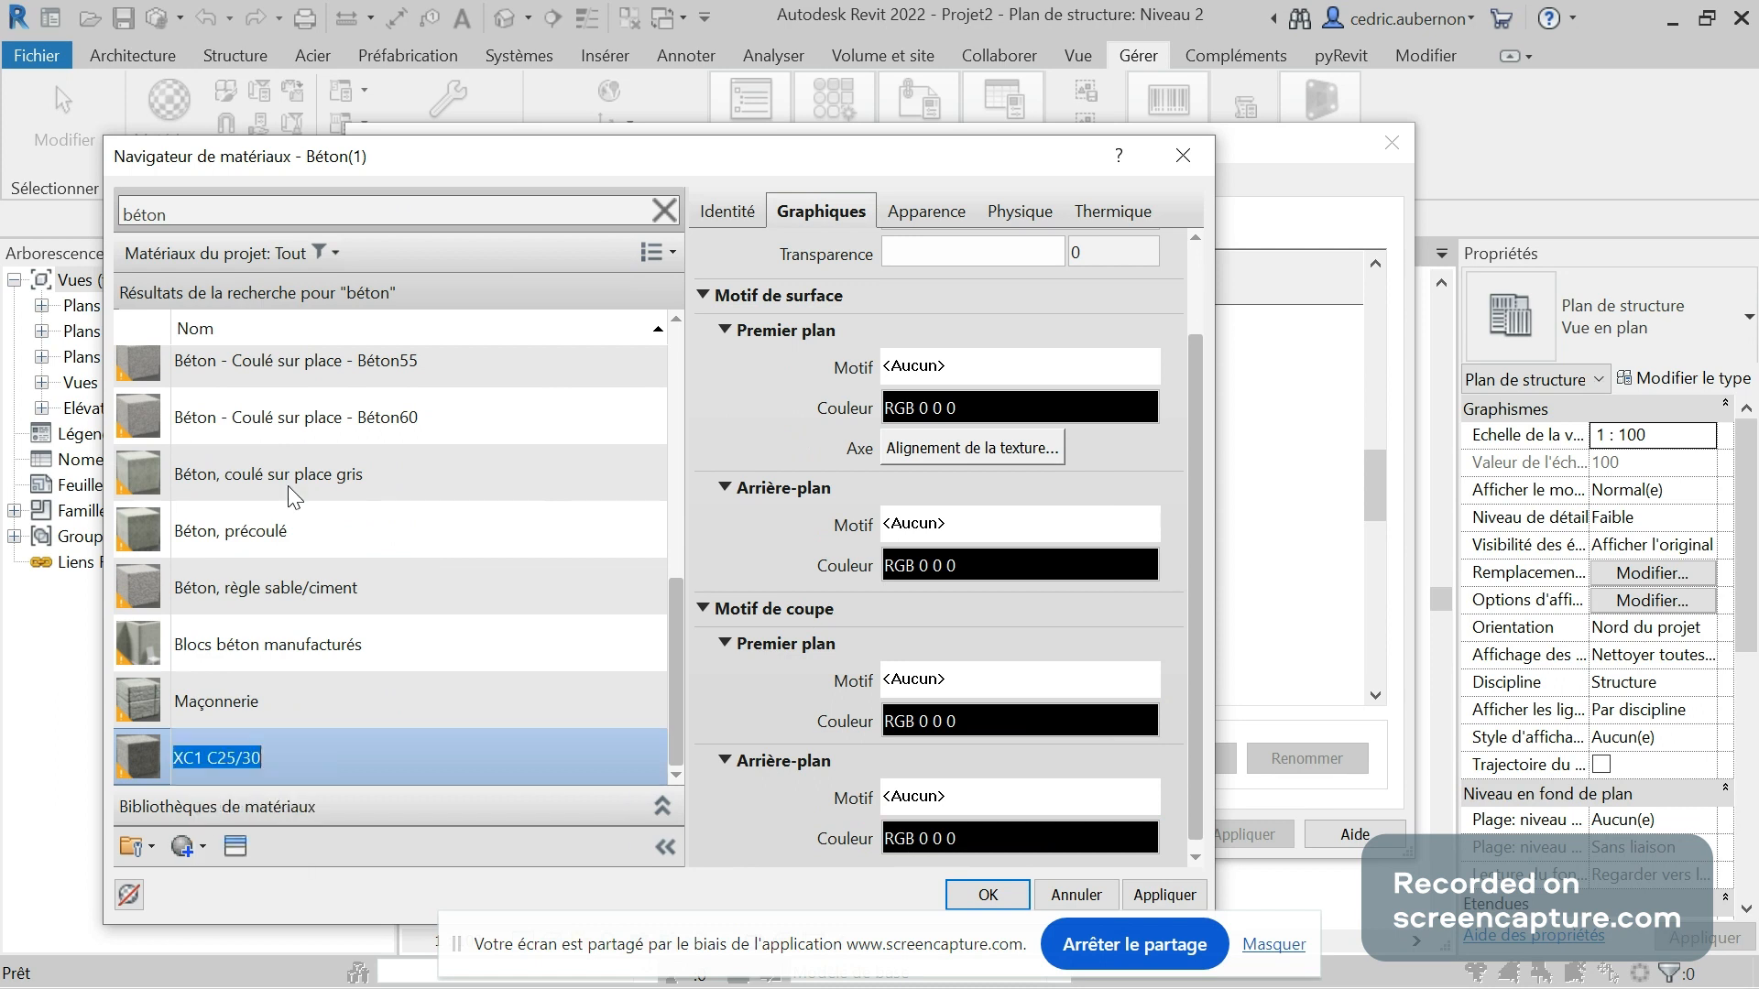
pyautogui.click(183, 756)
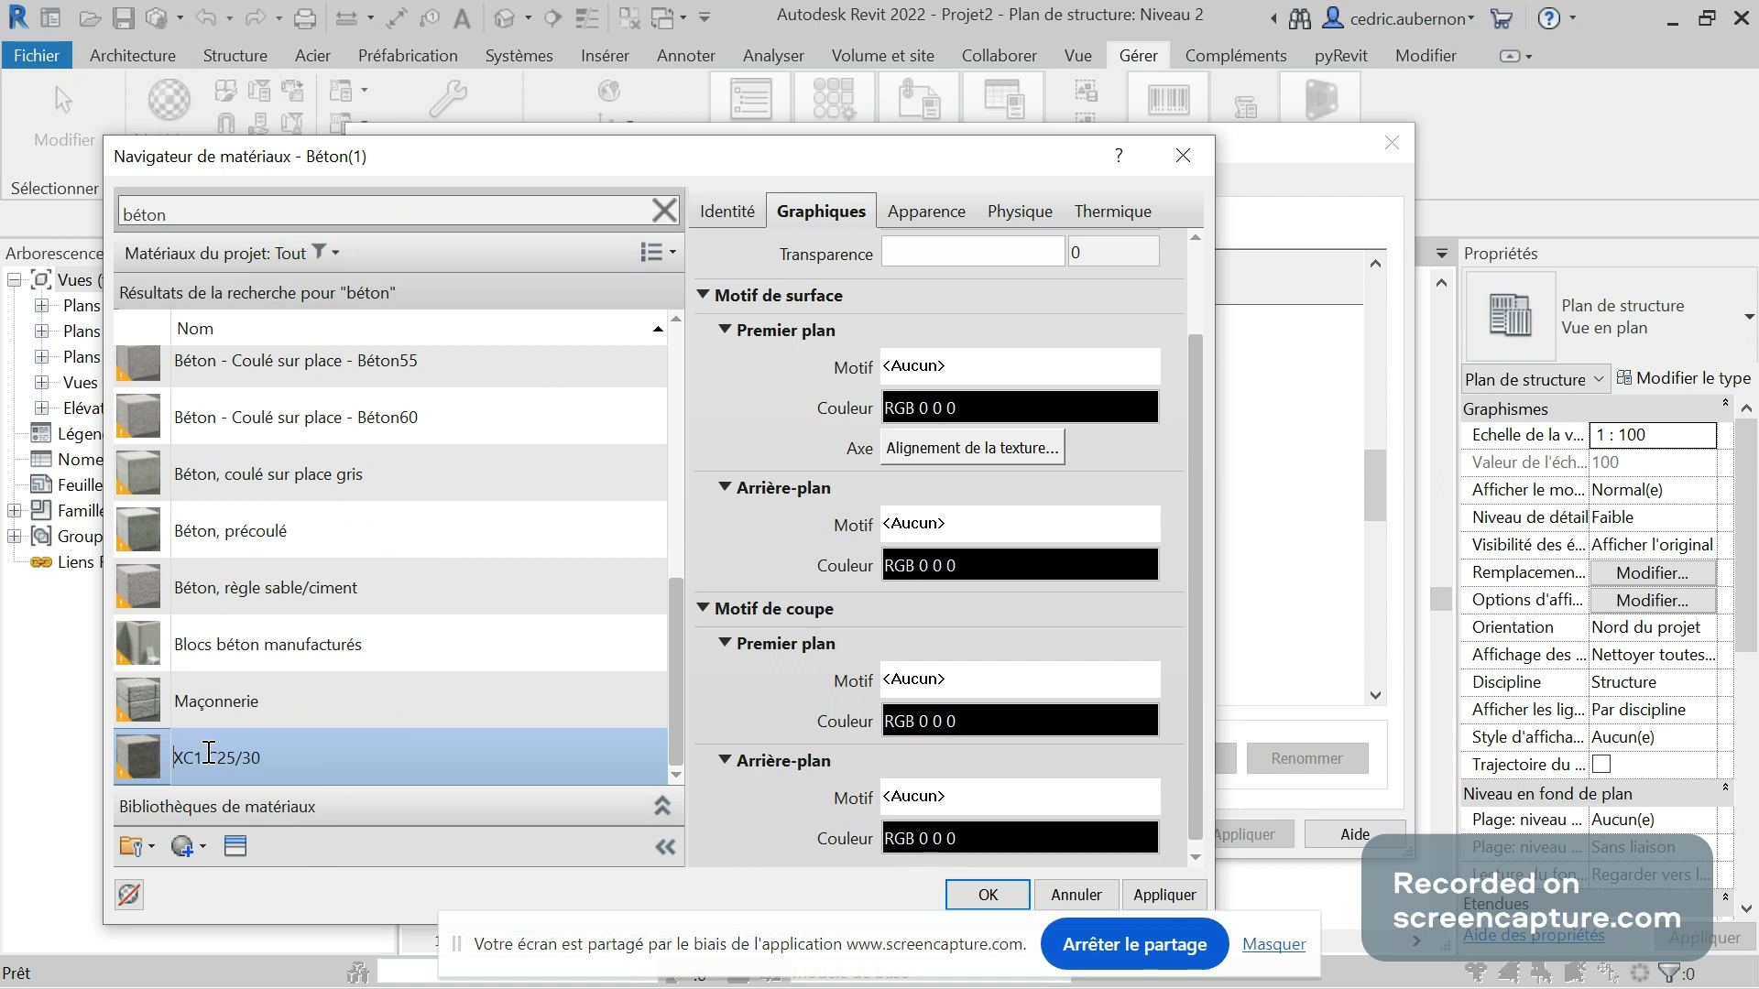
pyautogui.write('Béton')
pyautogui.press('Return')
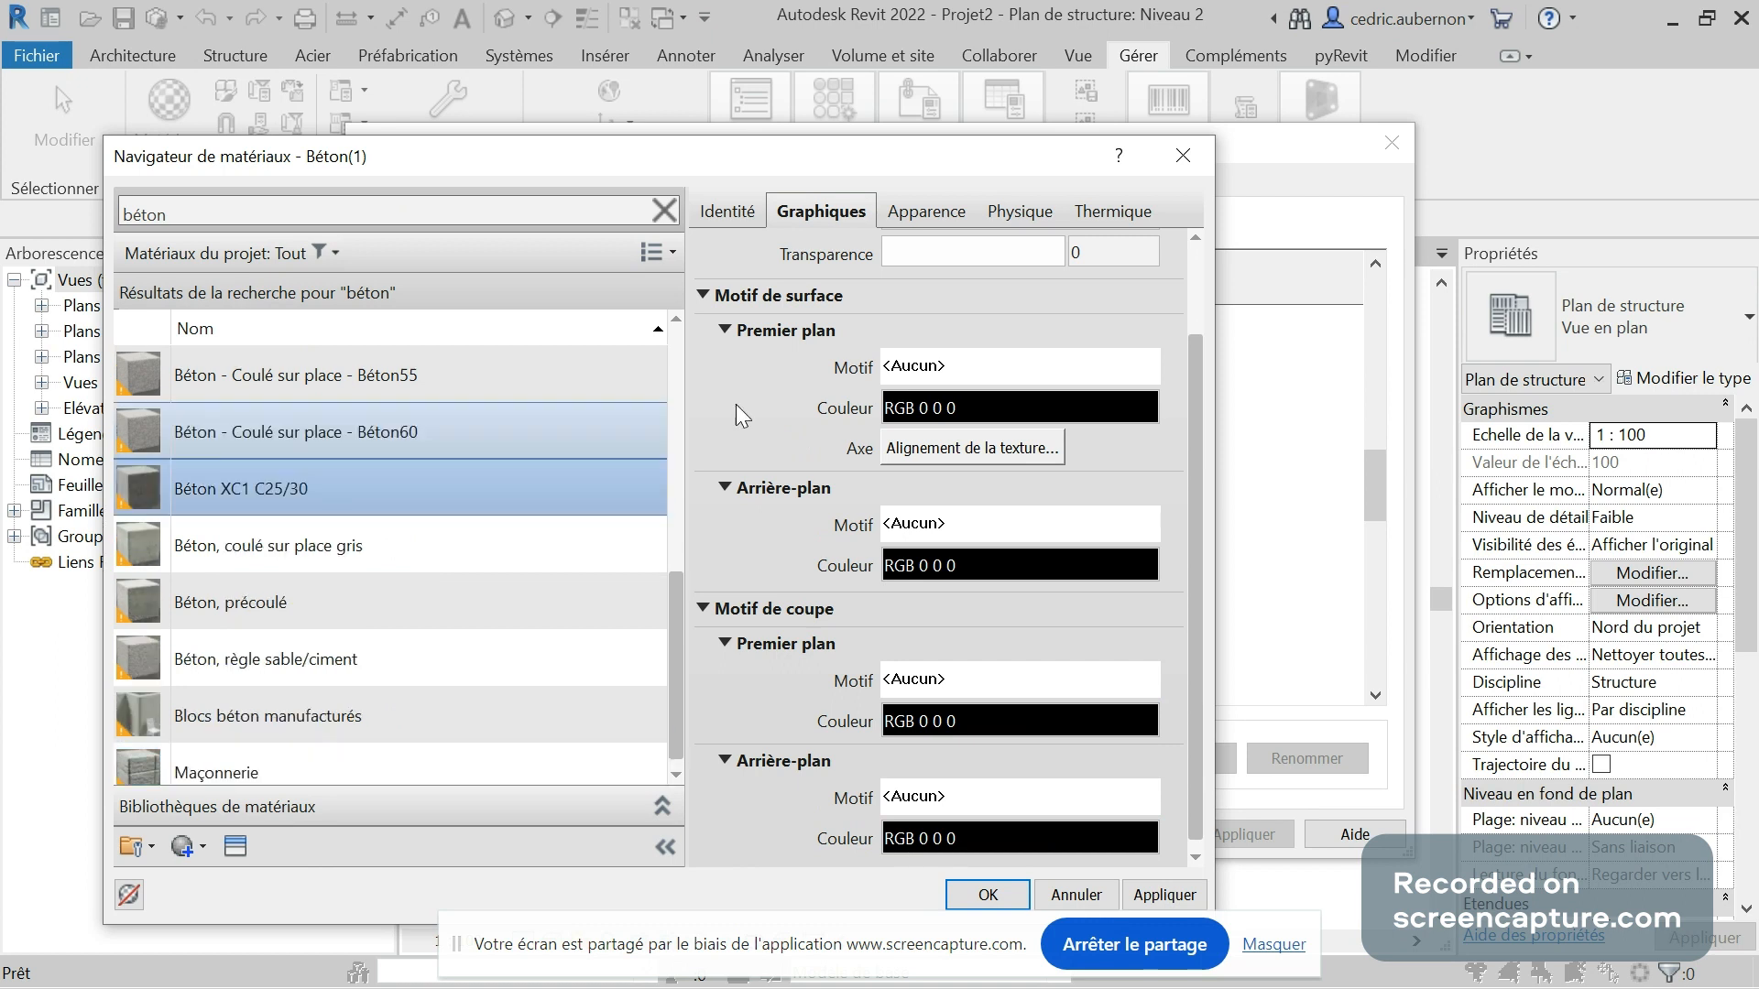
# Review the identity, graphics, physical concrete and thermal properties of the Béton XC1 C25/30 material
pyautogui.click(742, 215)
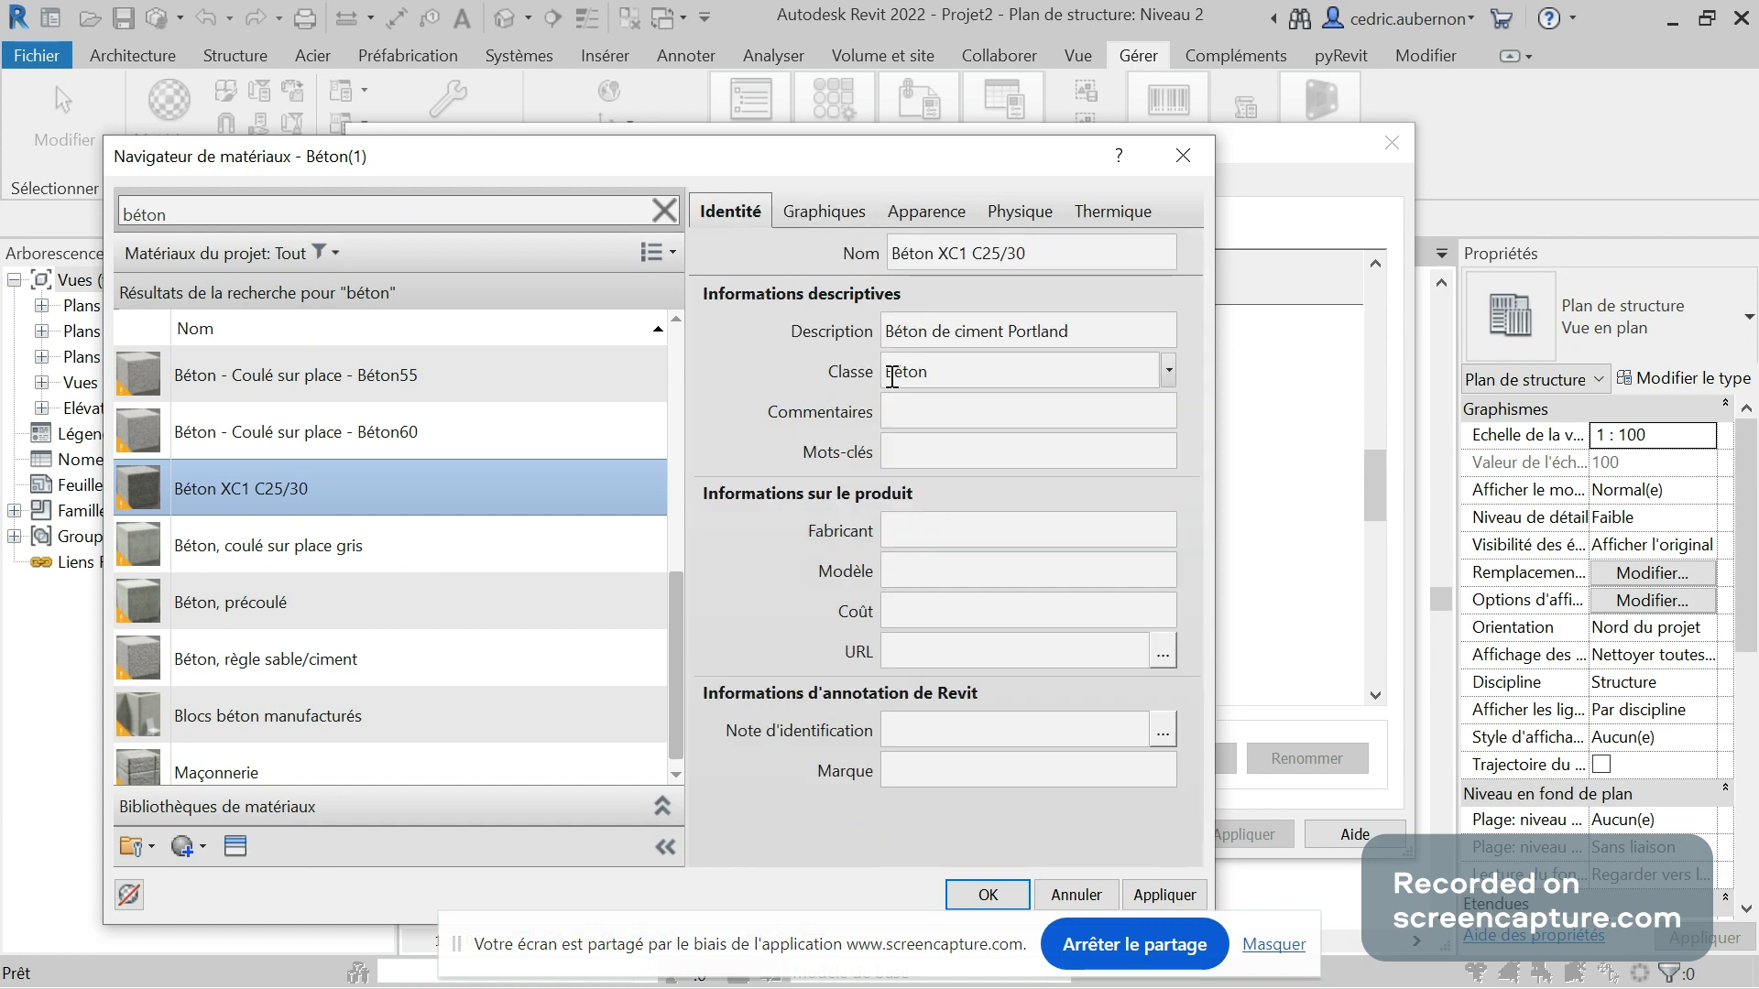
pyautogui.click(831, 216)
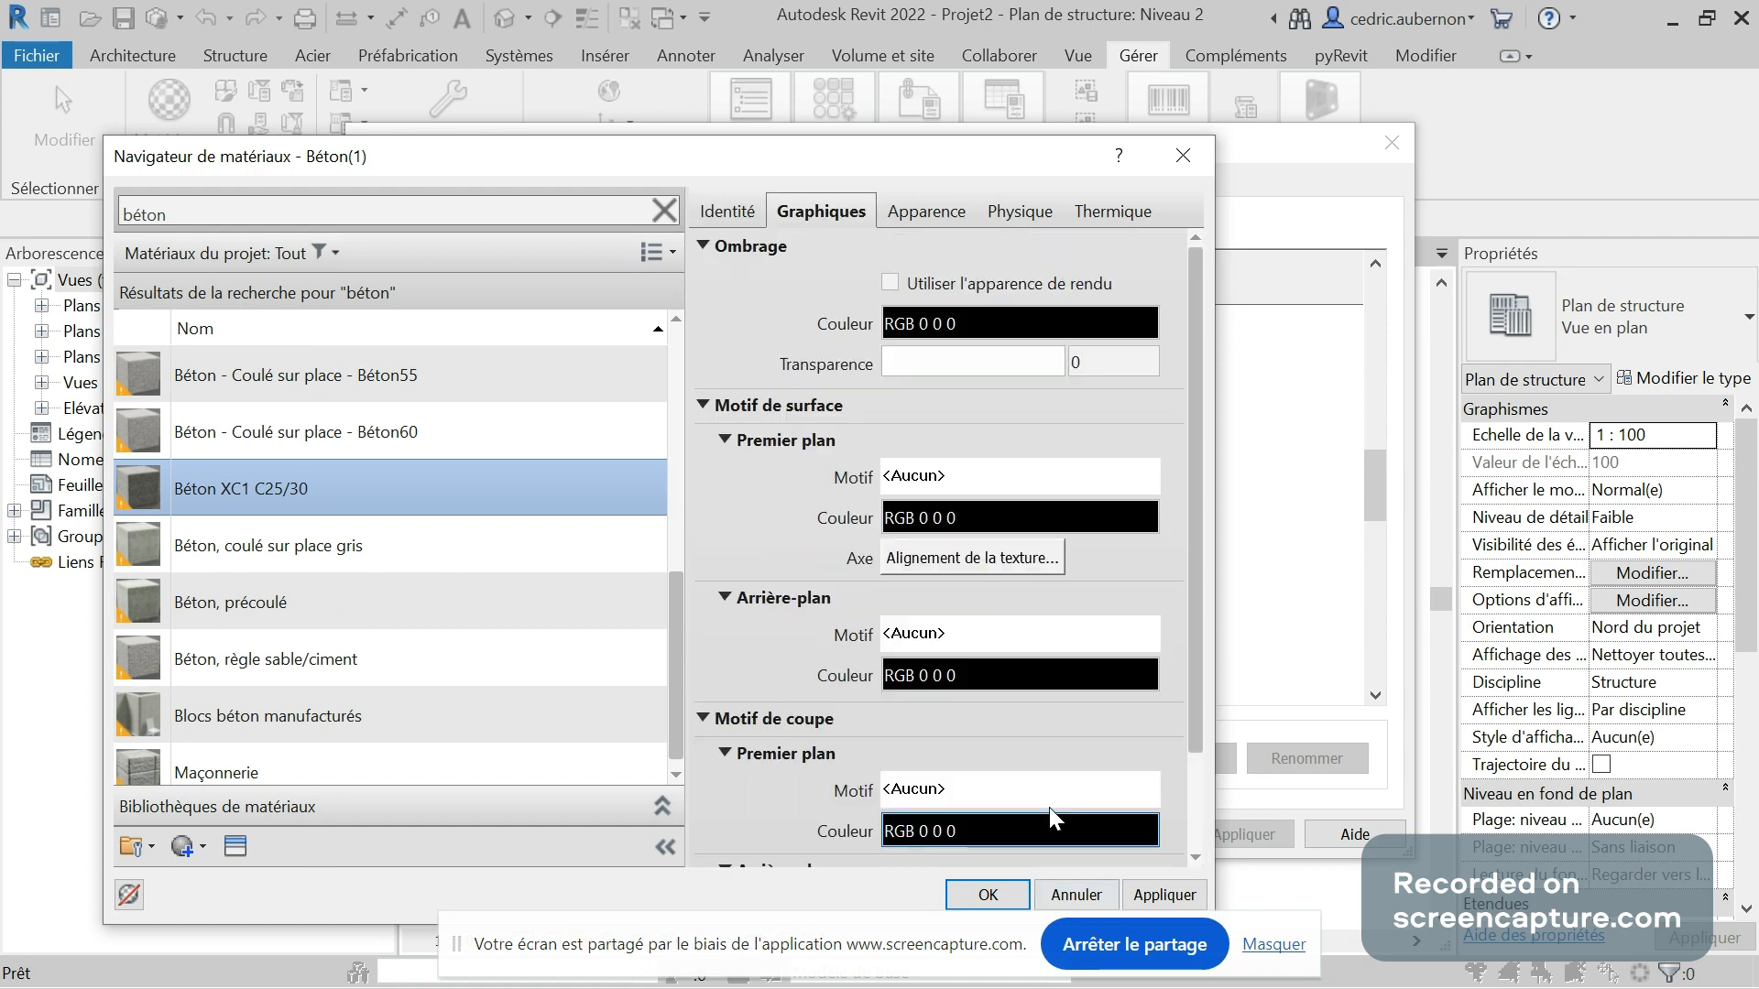
pyautogui.click(1019, 216)
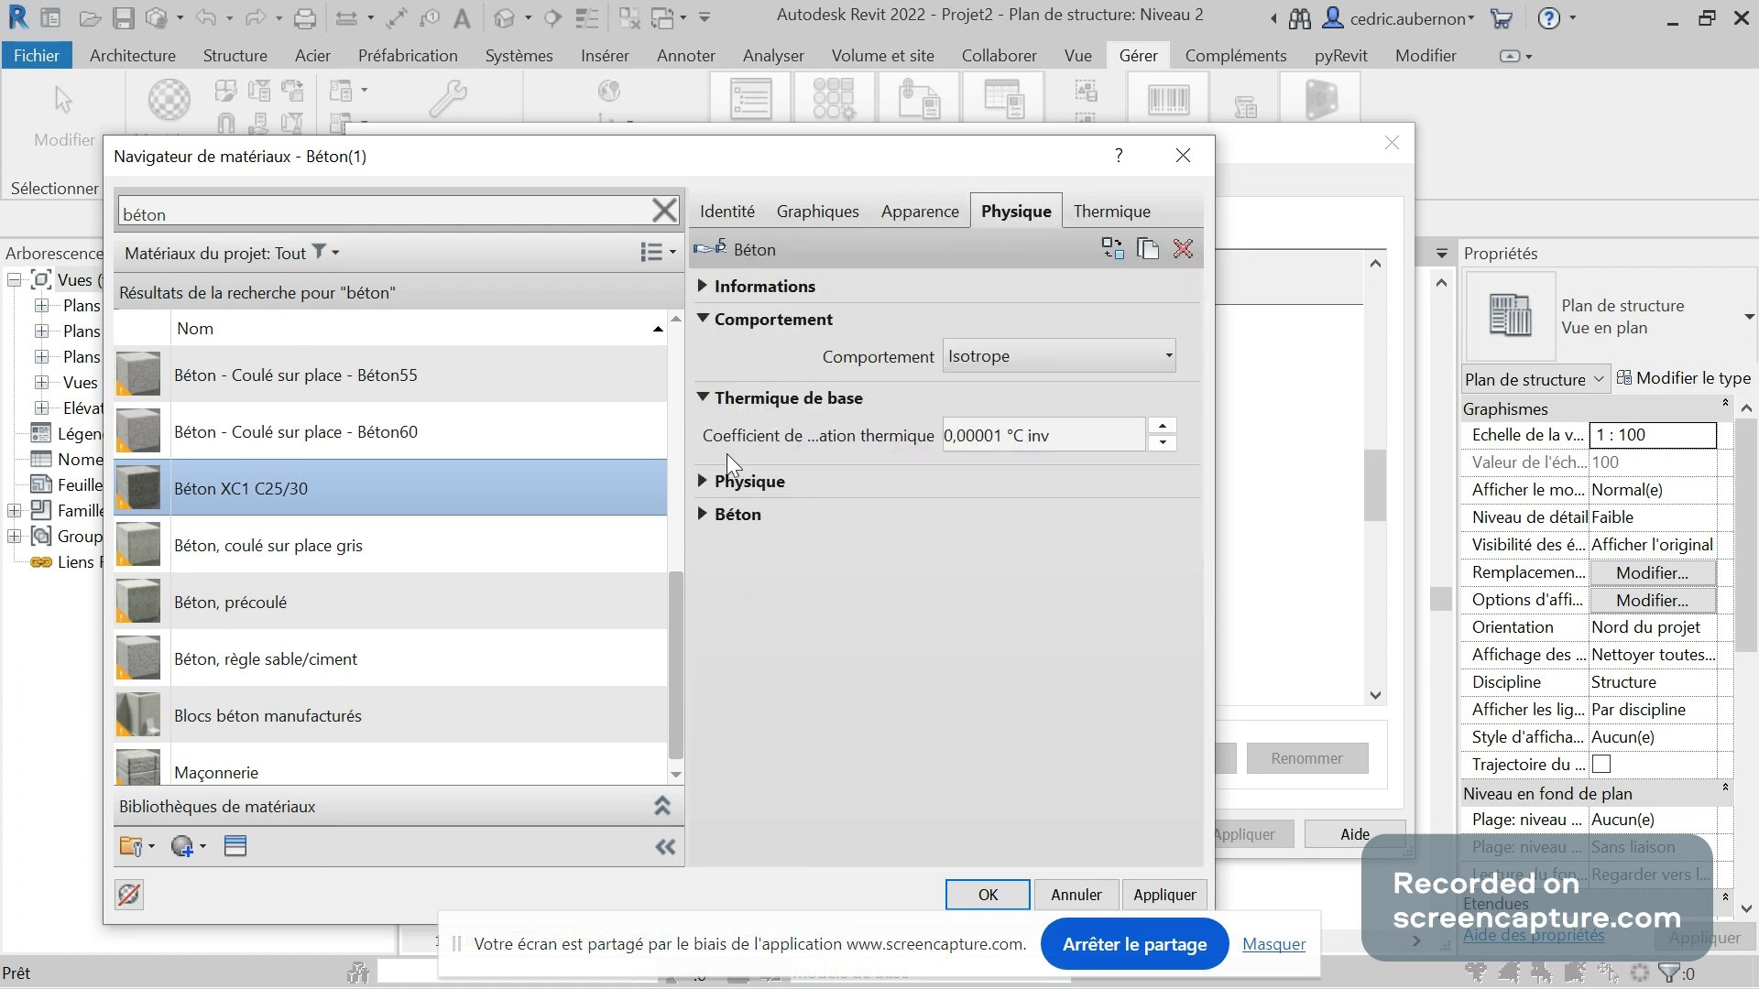
pyautogui.click(703, 513)
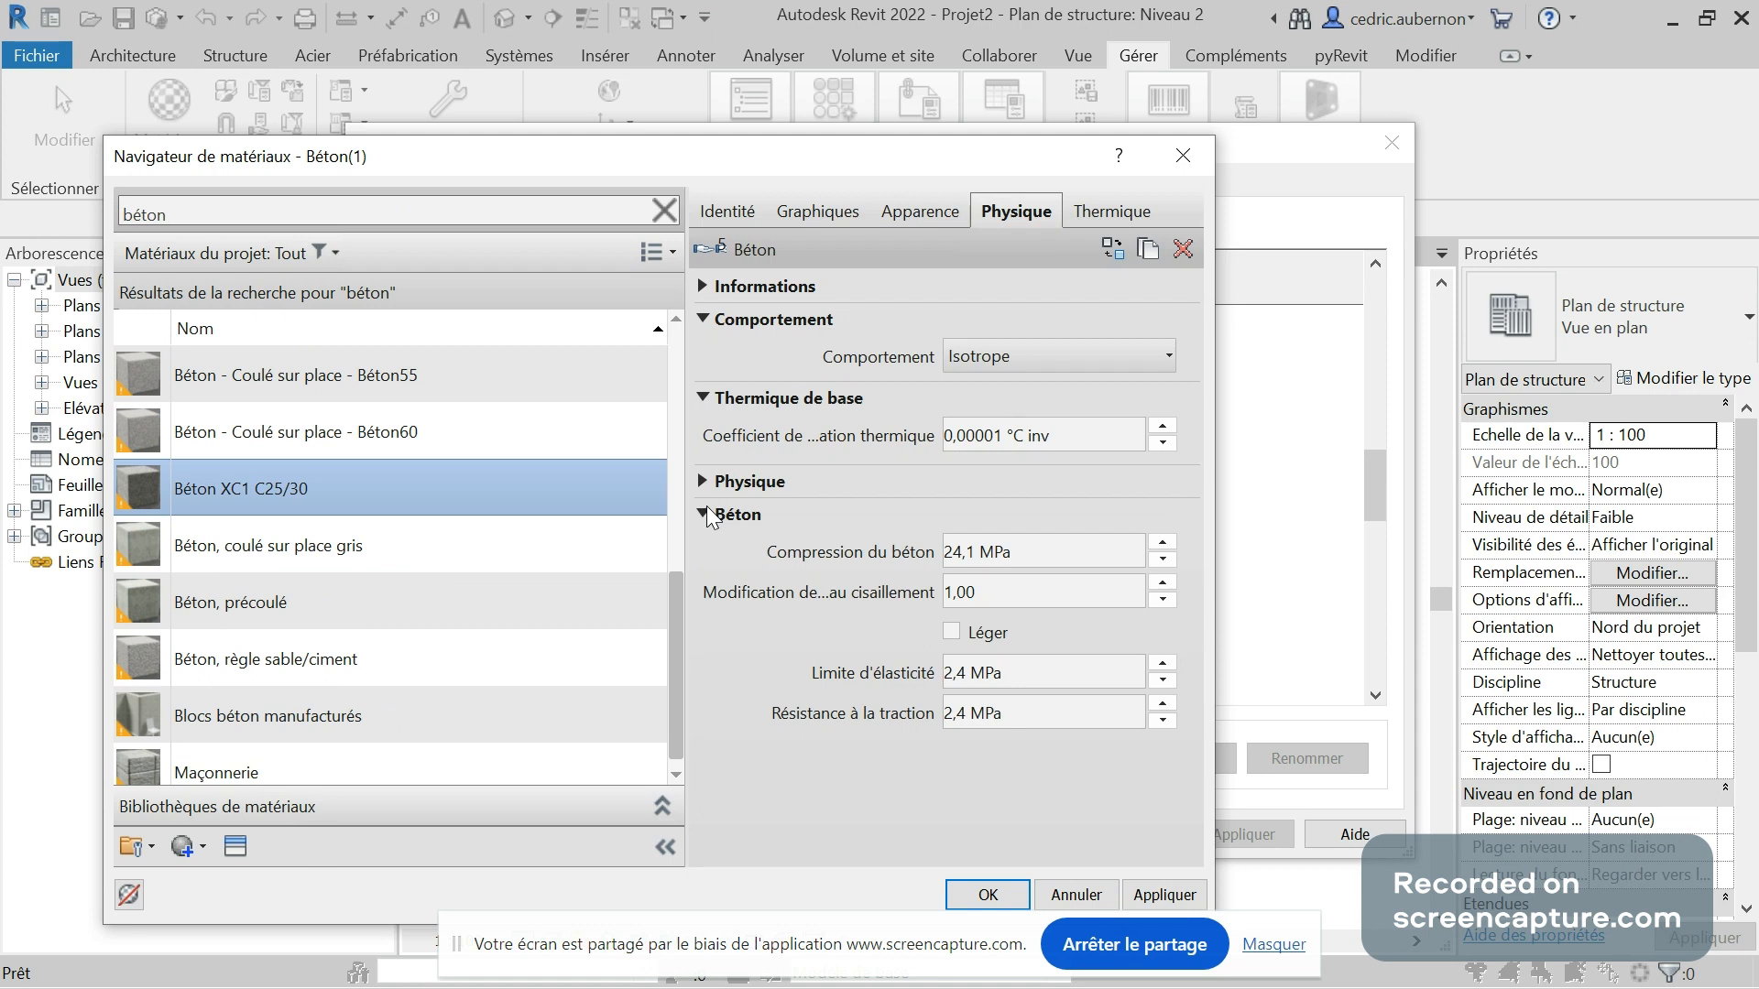
pyautogui.click(1100, 216)
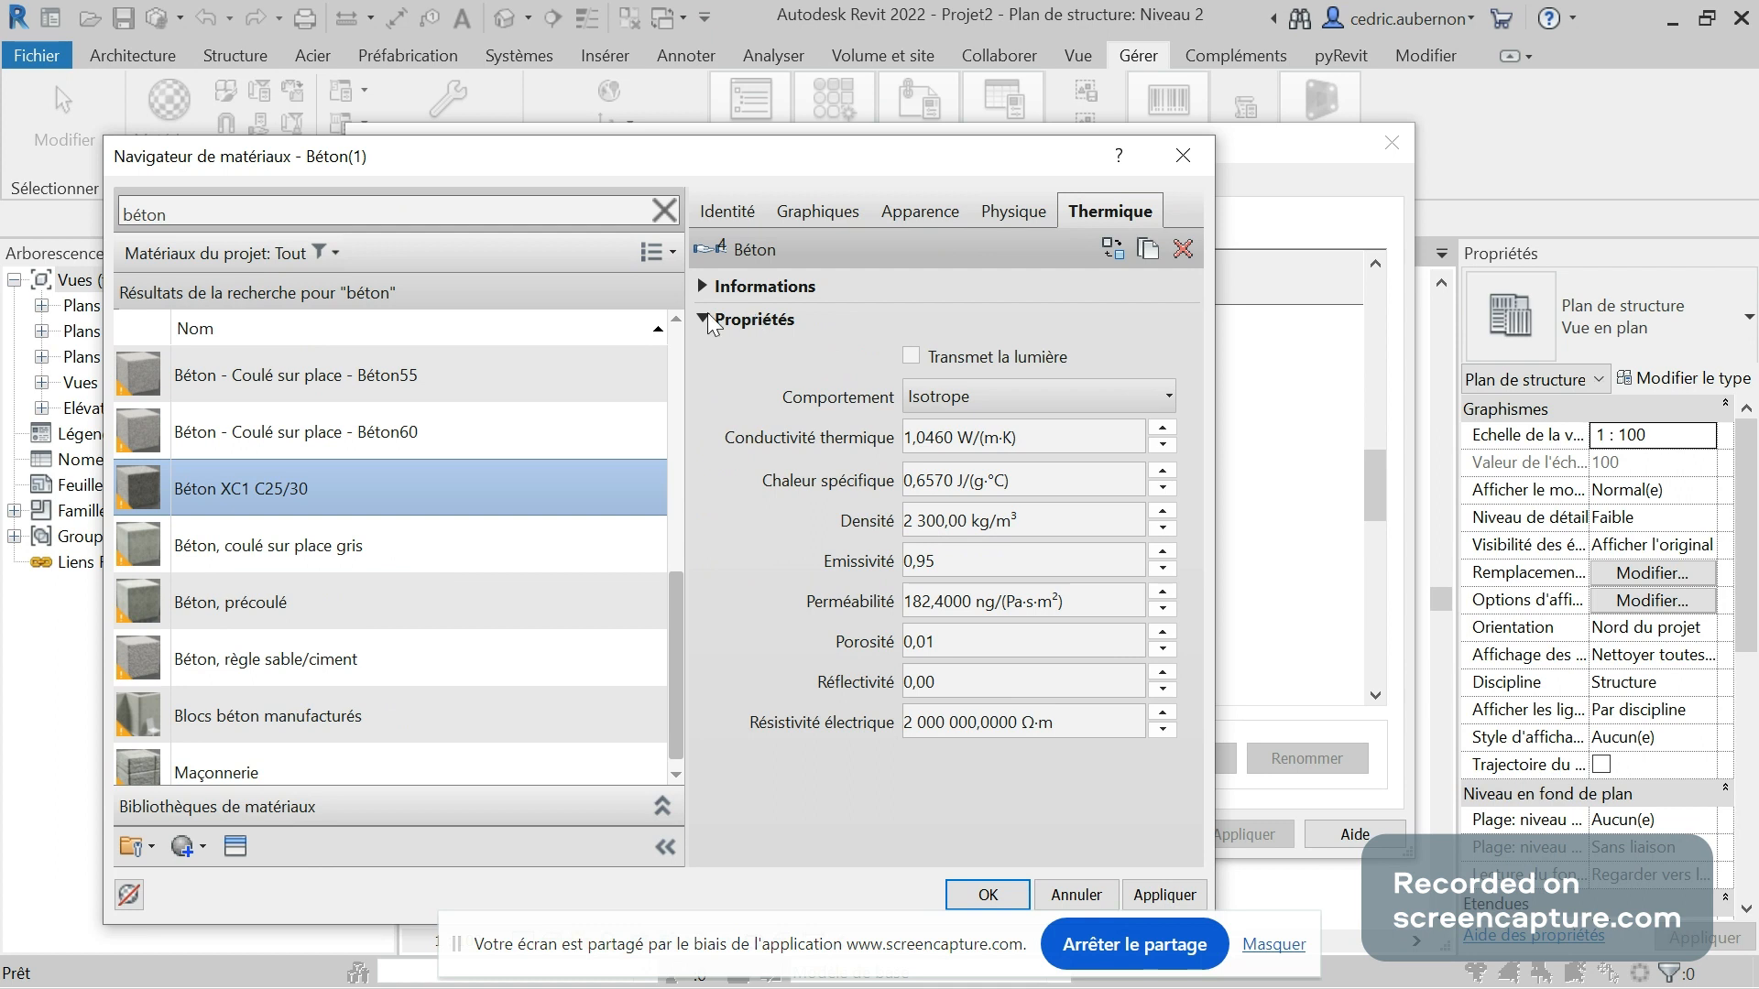
pyautogui.click(704, 320)
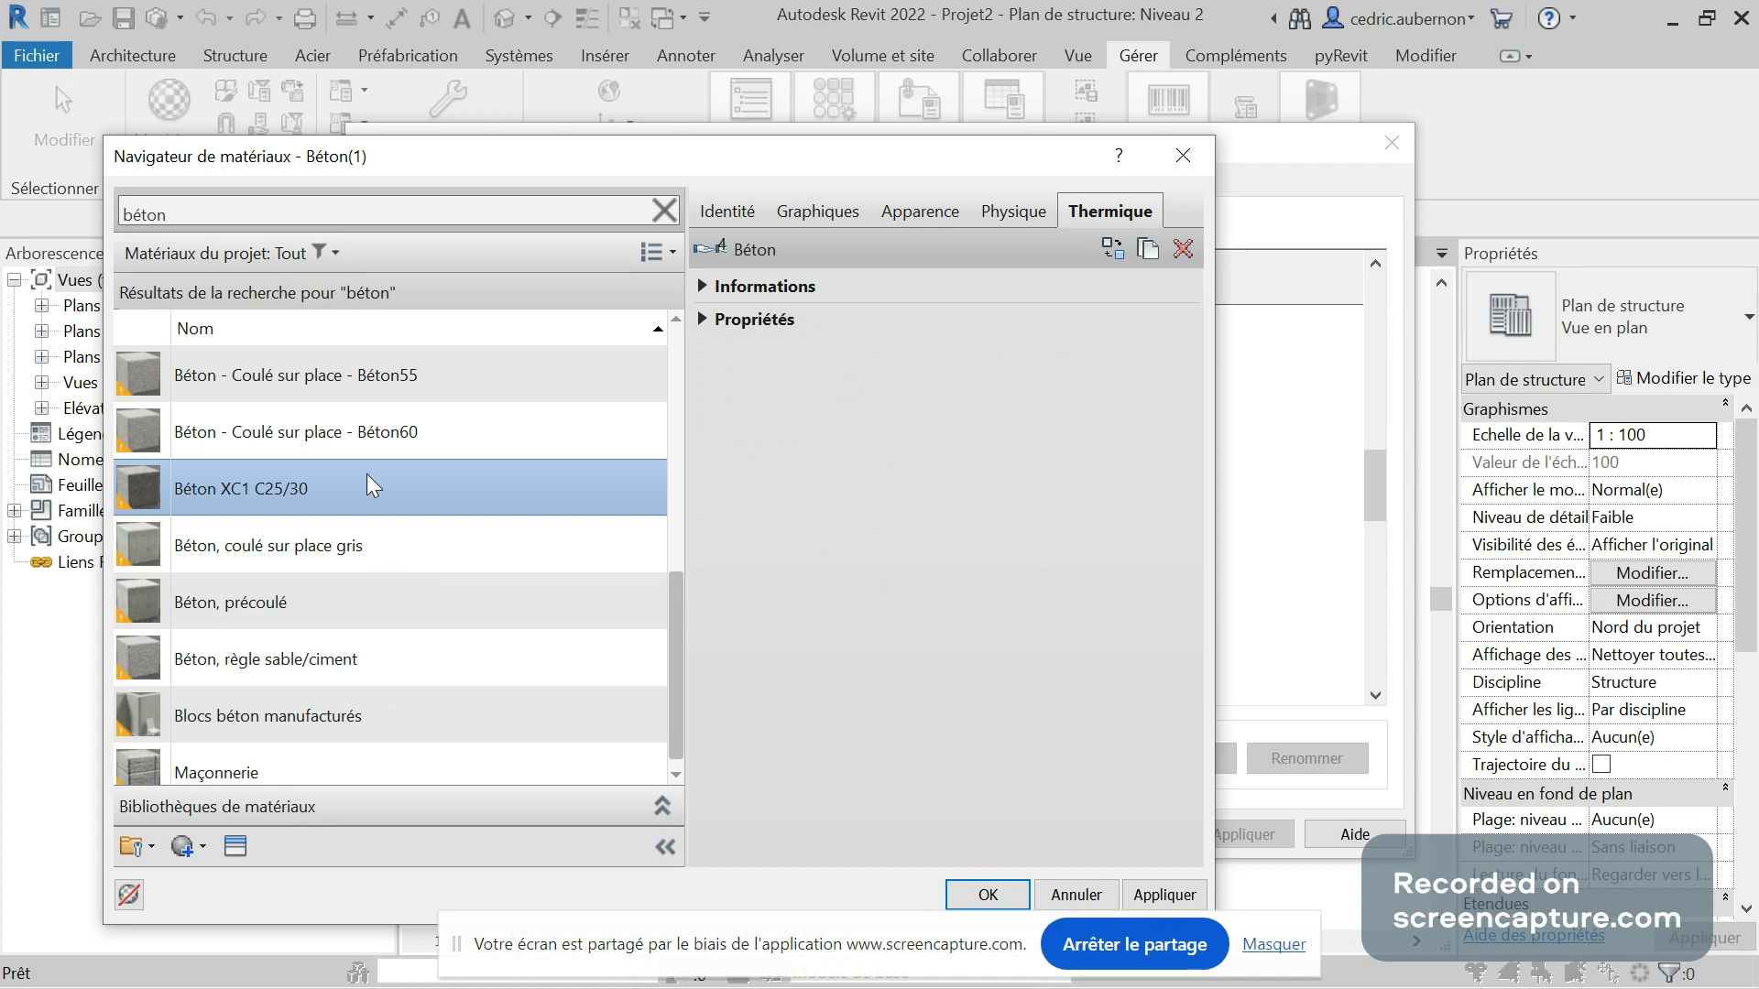
# Switch to 02 REVIT AVANT-METRE.pdf in Foxit PDF and find the Eurocode 2 concrete standards table on page 4
pyautogui.hotkey('alt', 'Tab')
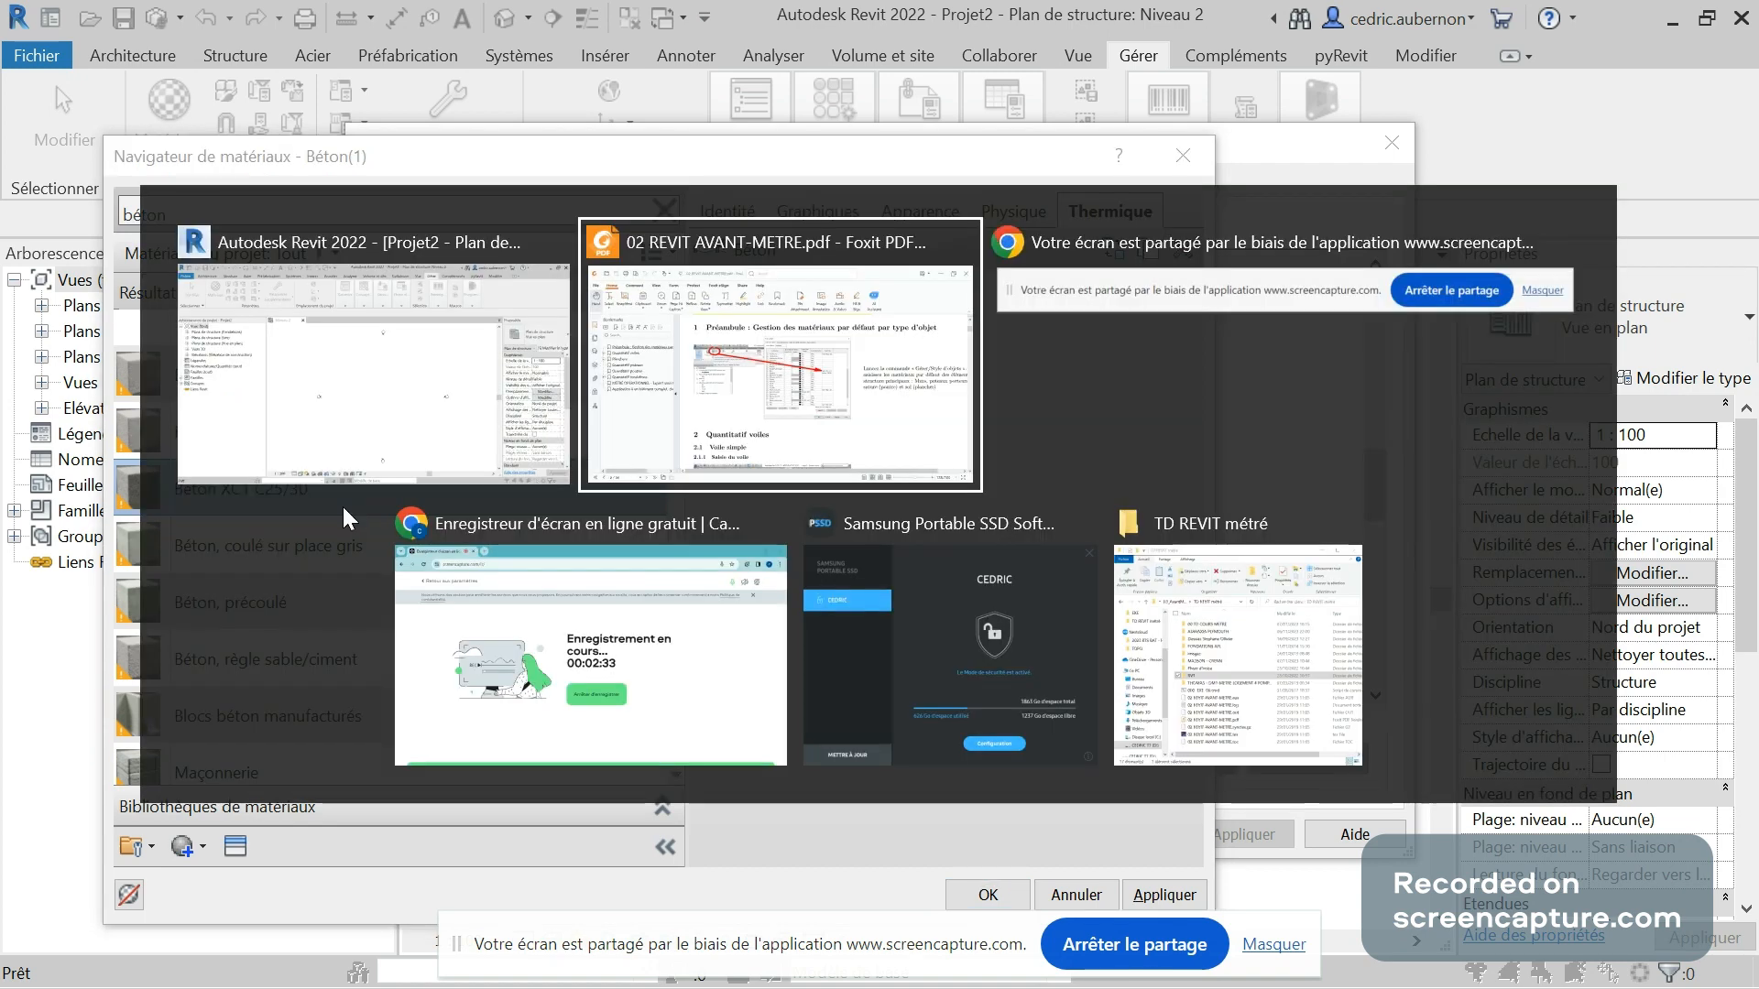
pyautogui.scroll(-10, 1265, 651)
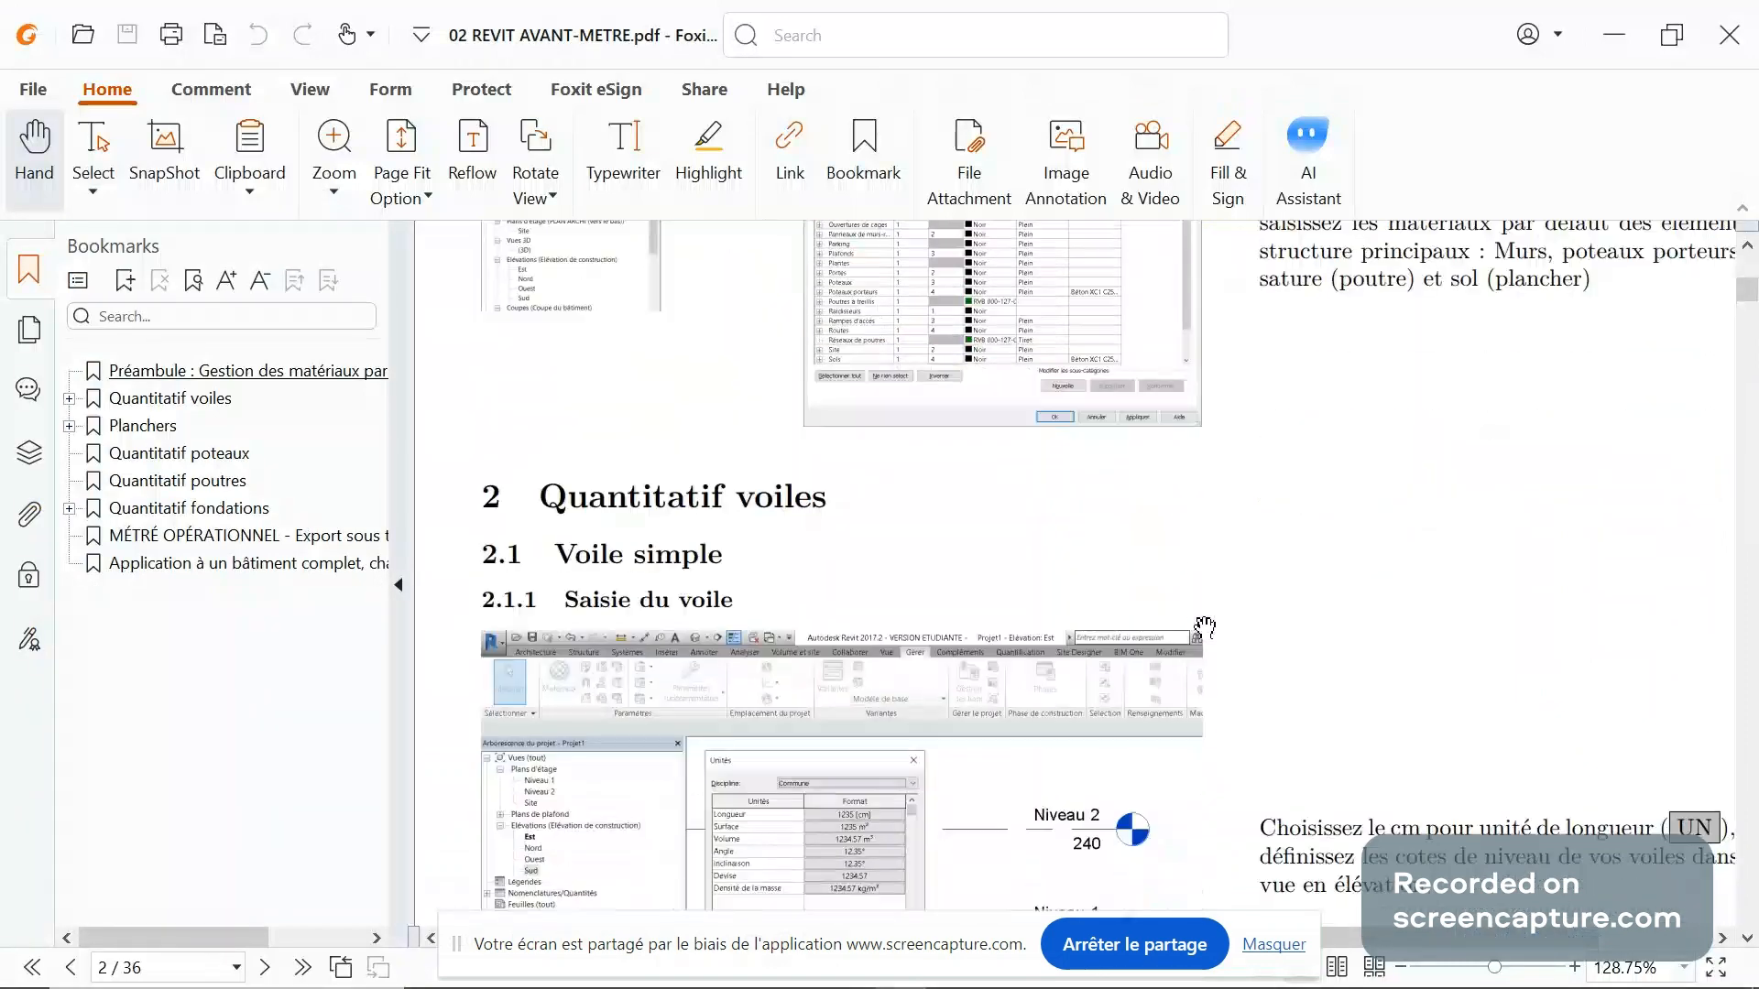
pyautogui.scroll(-15, 1264, 651)
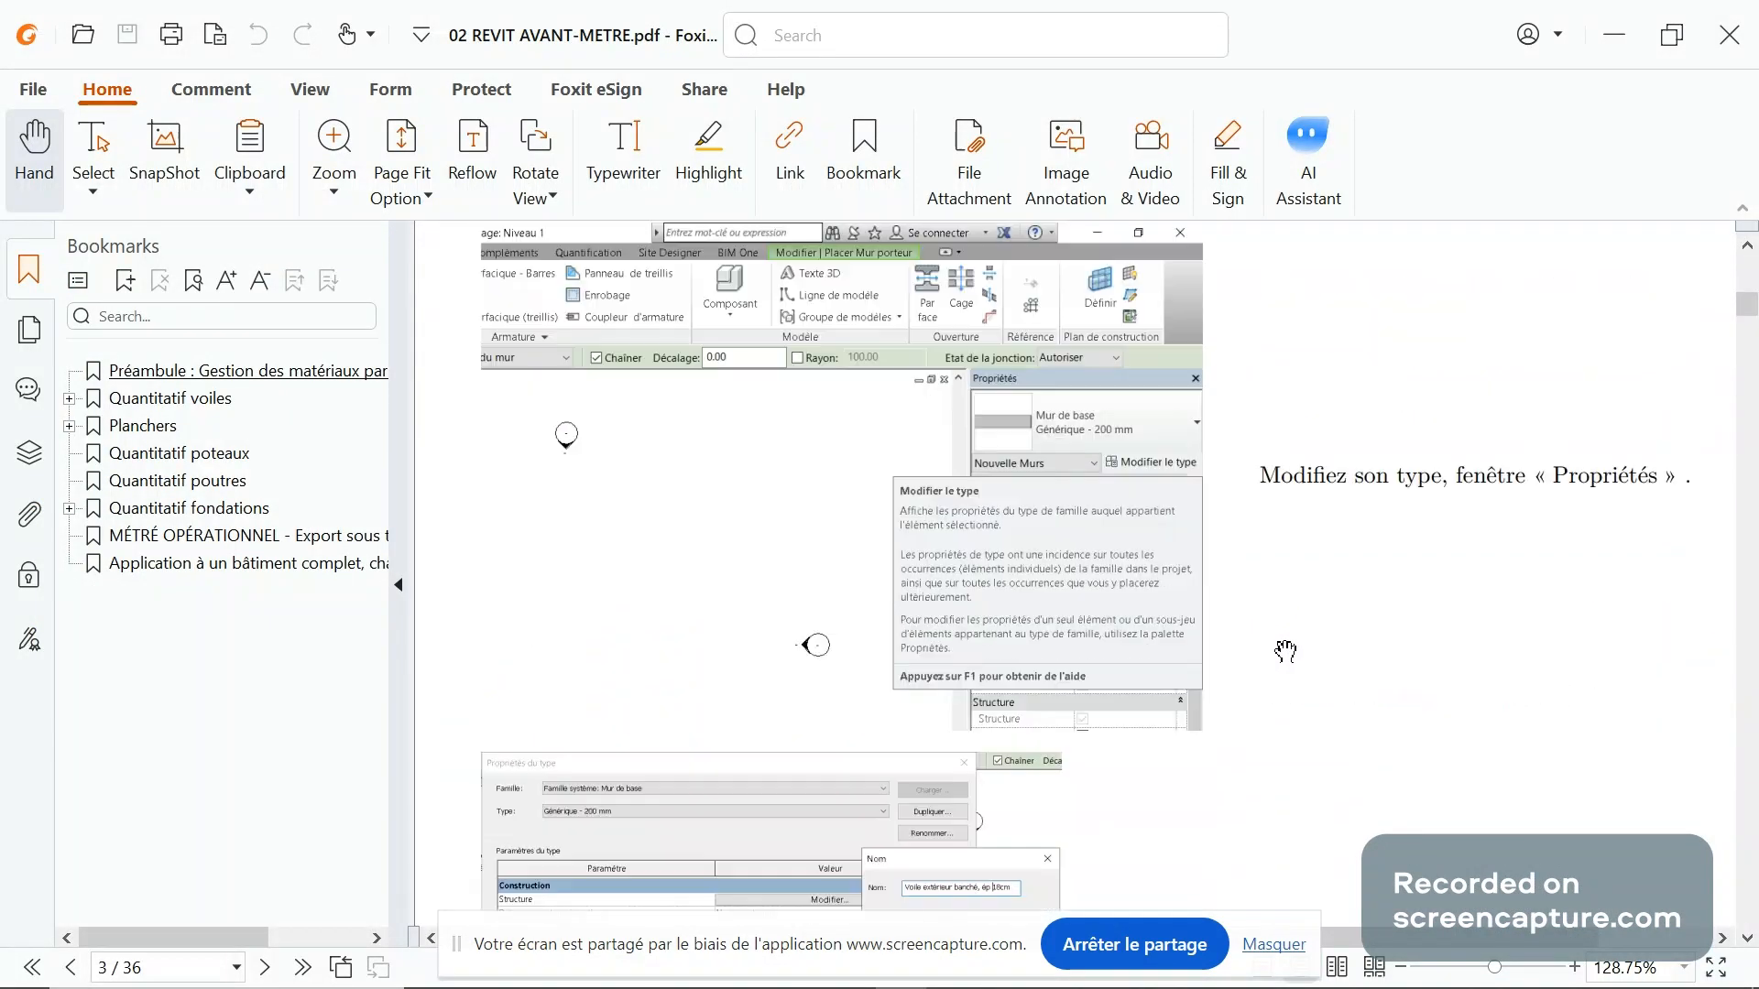
pyautogui.scroll(-3, 1322, 671)
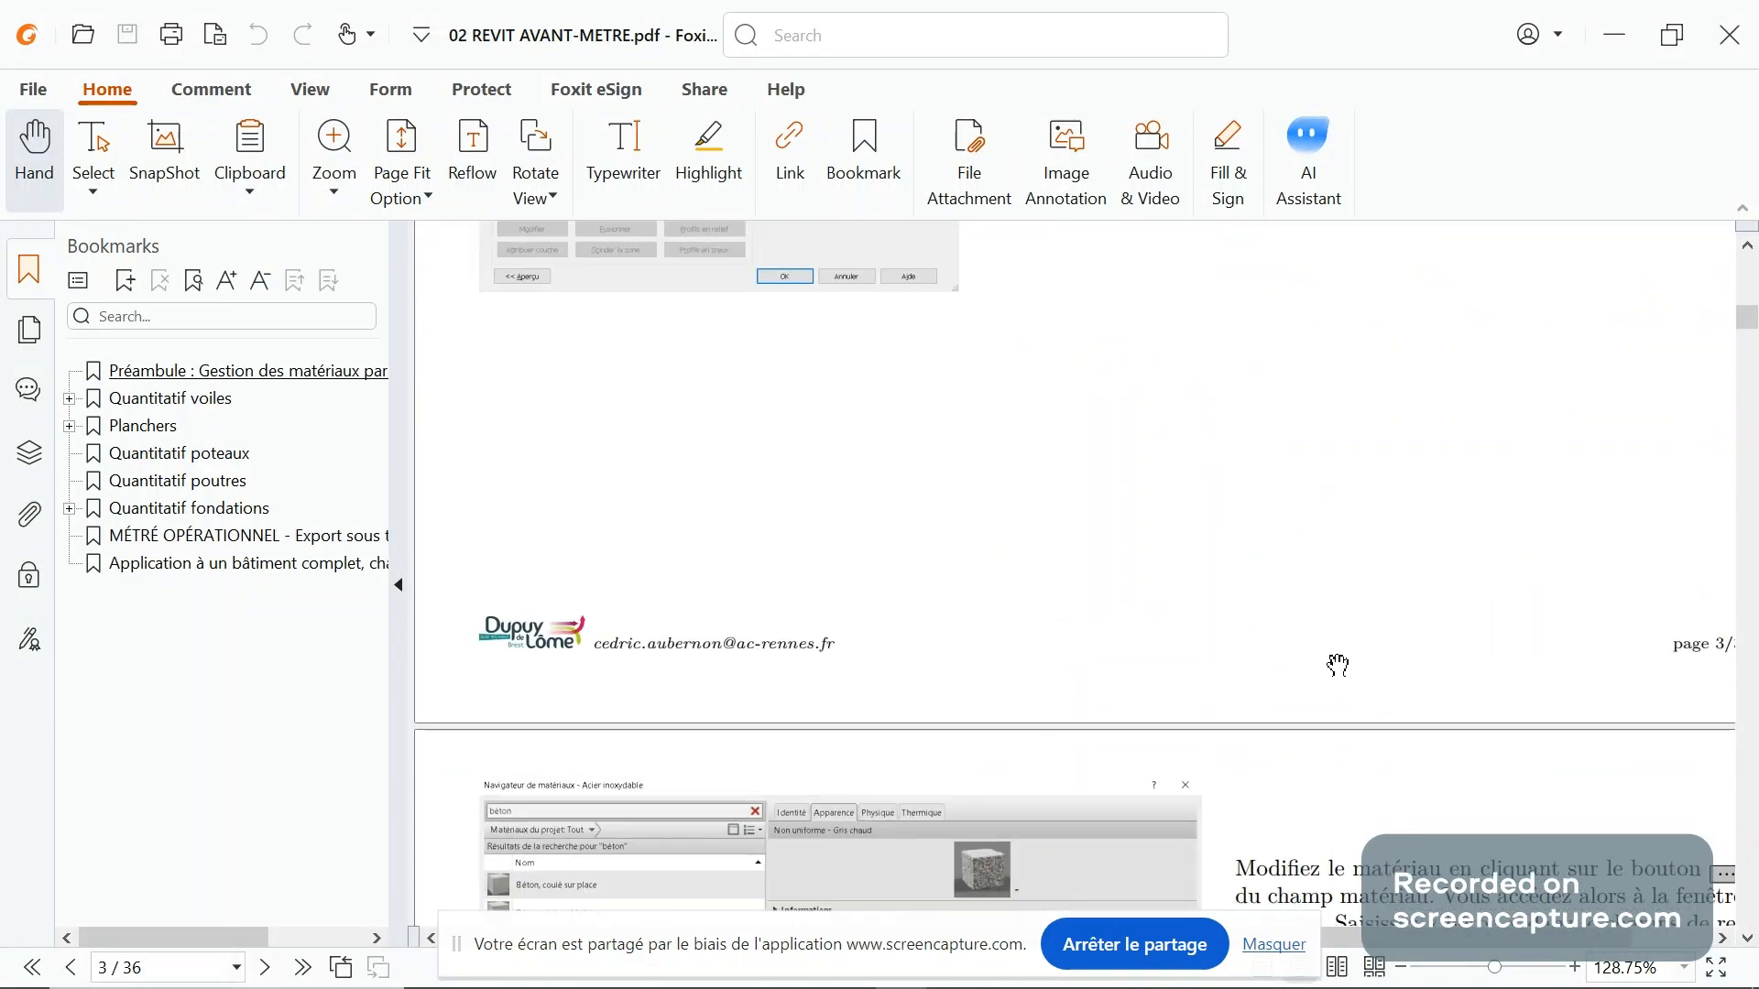
pyautogui.keyDown('ctrl'); pyautogui.scroll(-1, 1334, 668); pyautogui.keyUp('ctrl')
pyautogui.scroll(-7, 1294, 642)
pyautogui.scroll(20, 1246, 604)
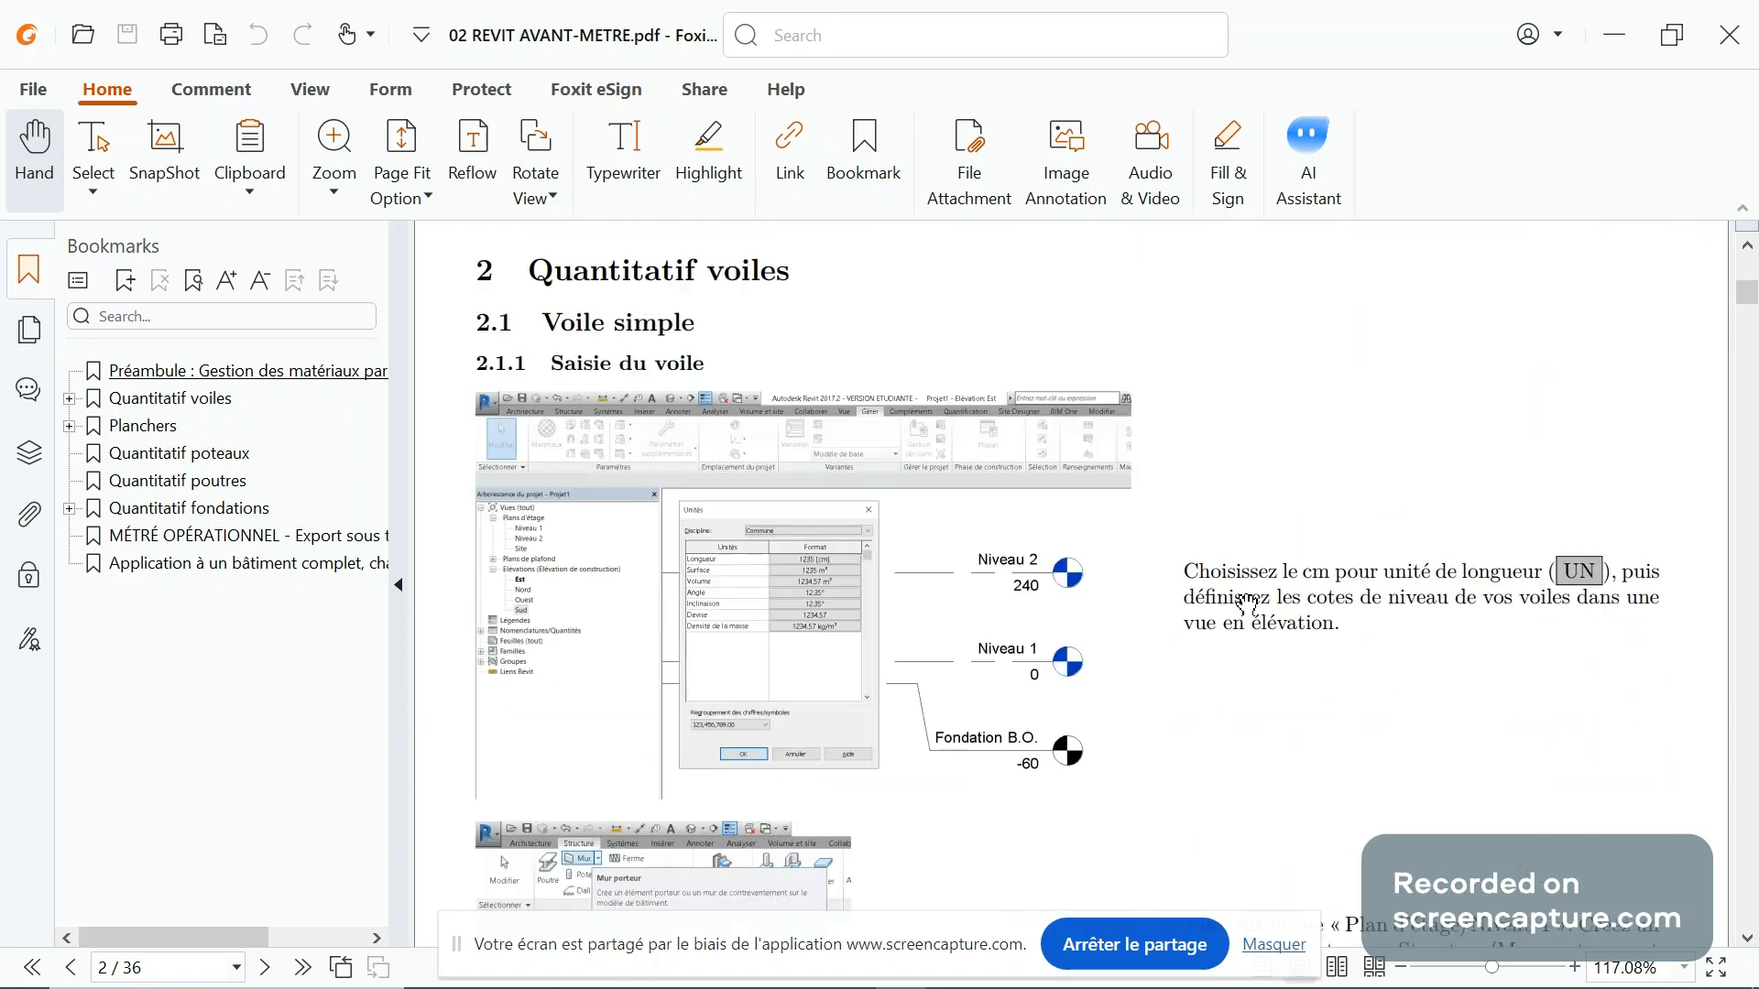
pyautogui.scroll(4, 1249, 605)
pyautogui.scroll(-15, 1299, 616)
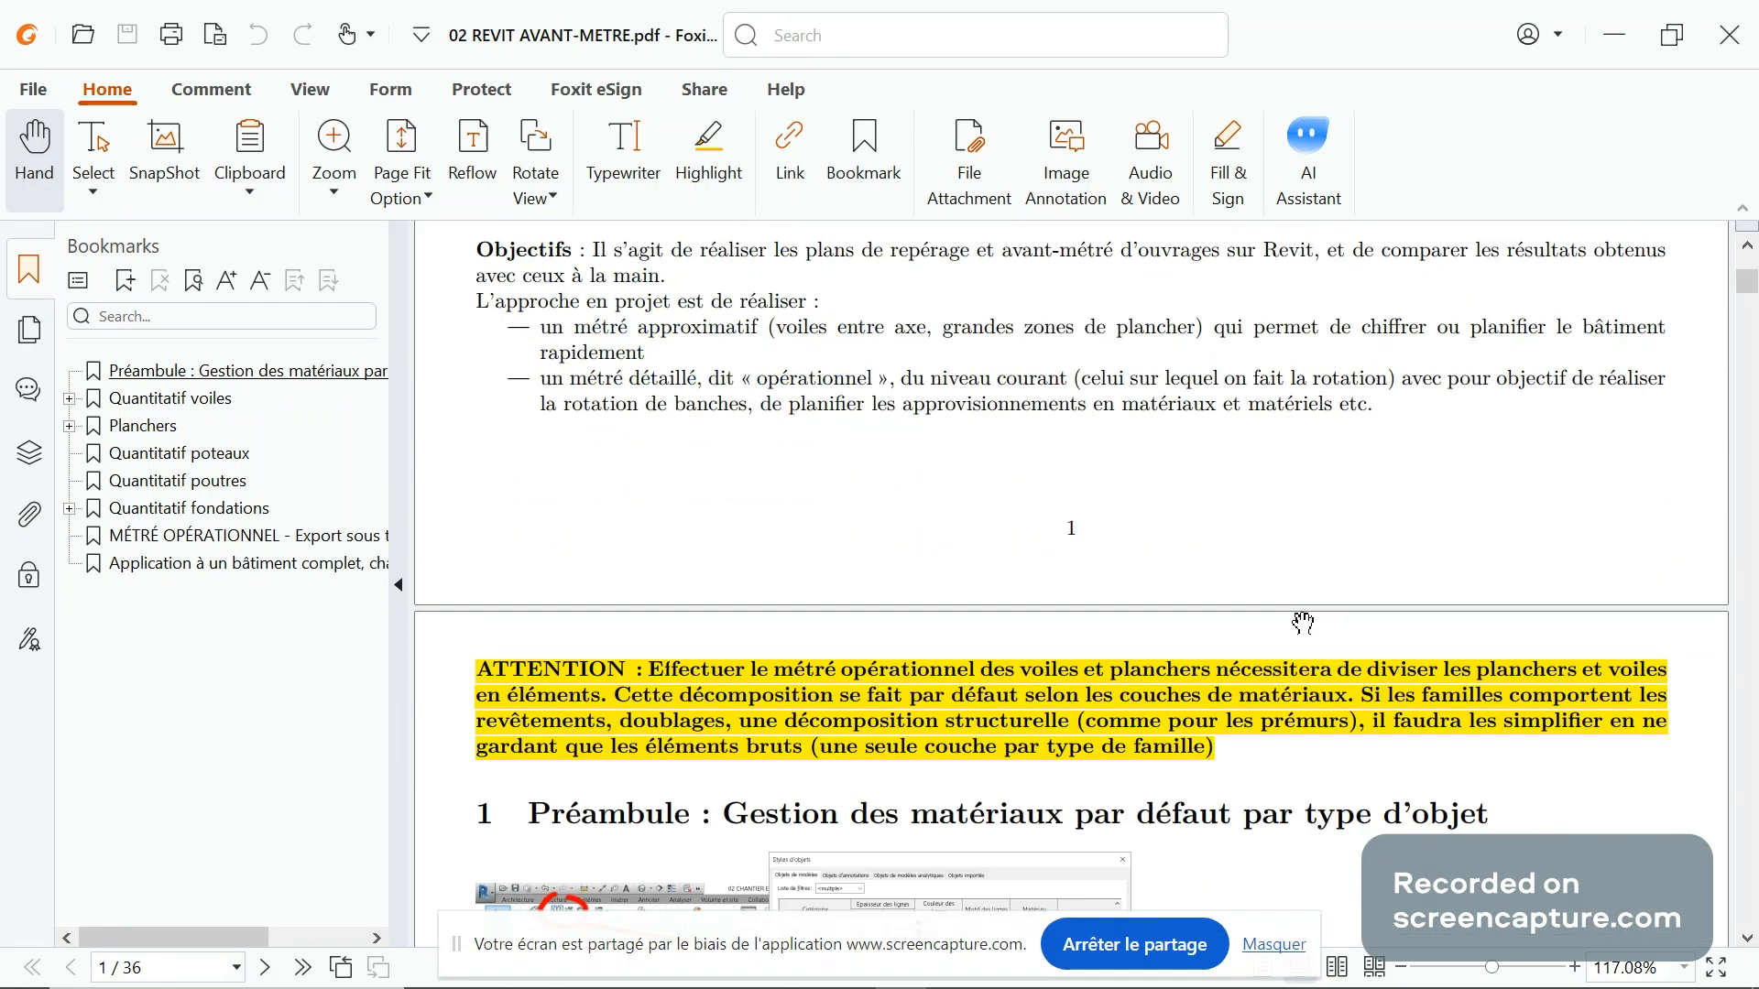
pyautogui.scroll(-18, 1349, 685)
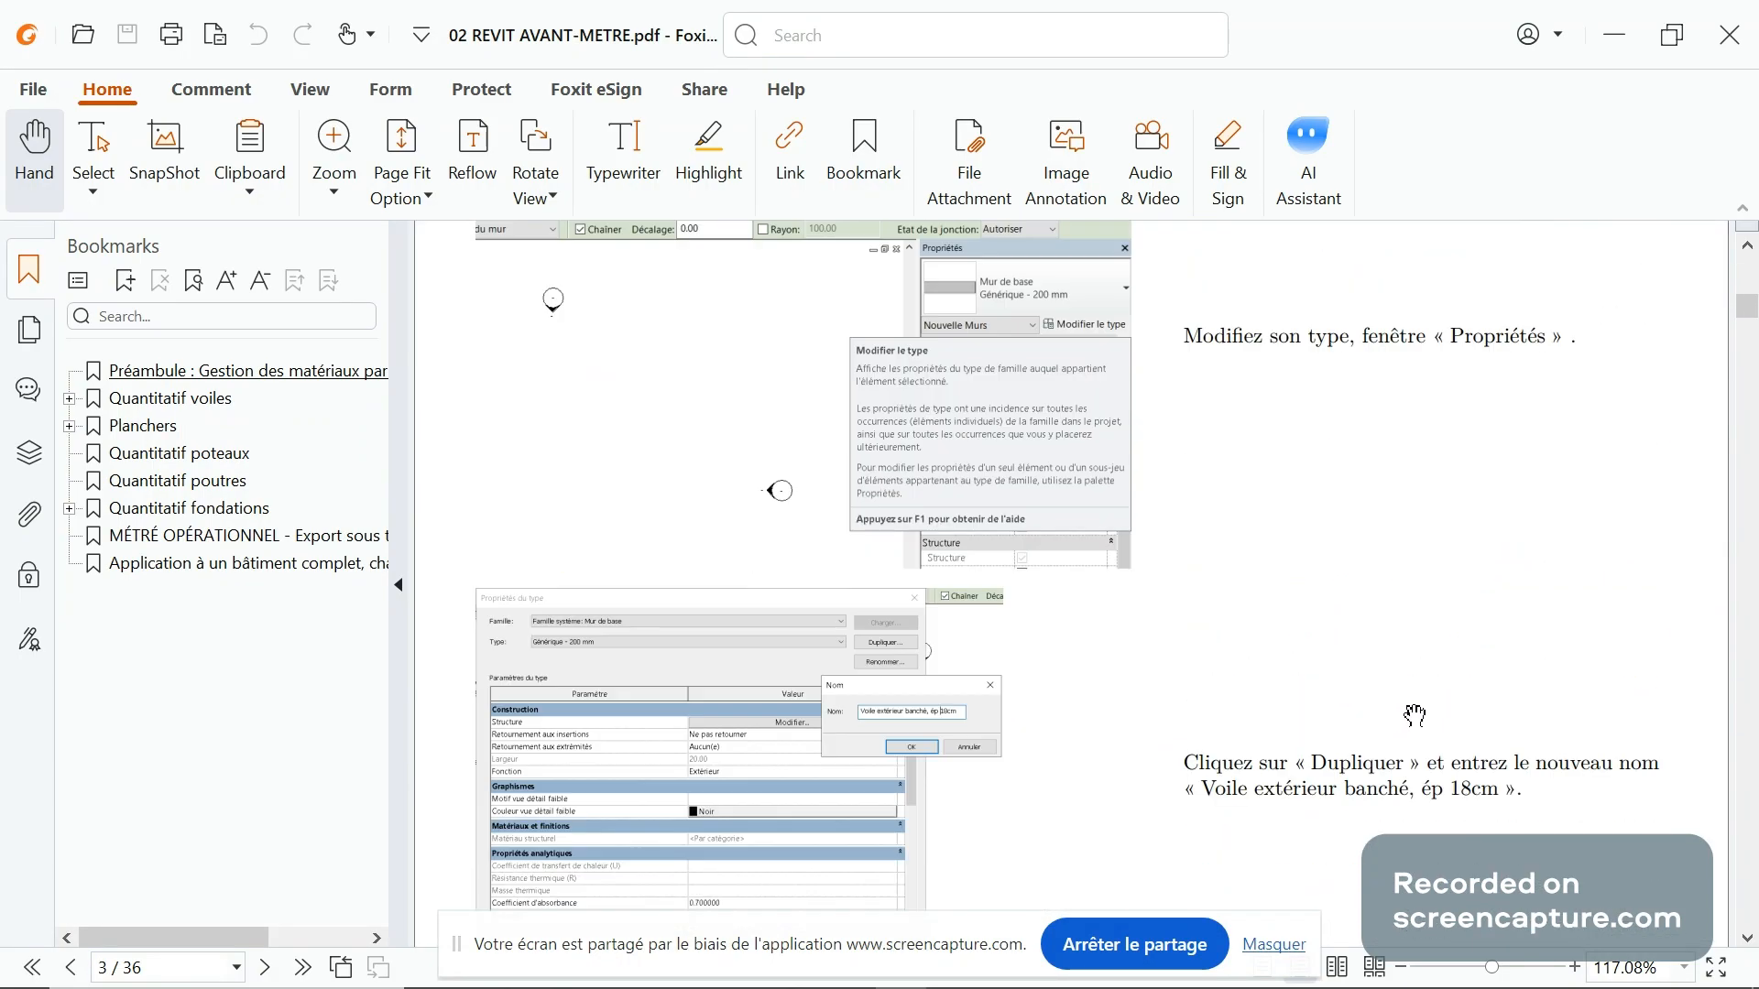
pyautogui.scroll(-15, 1477, 697)
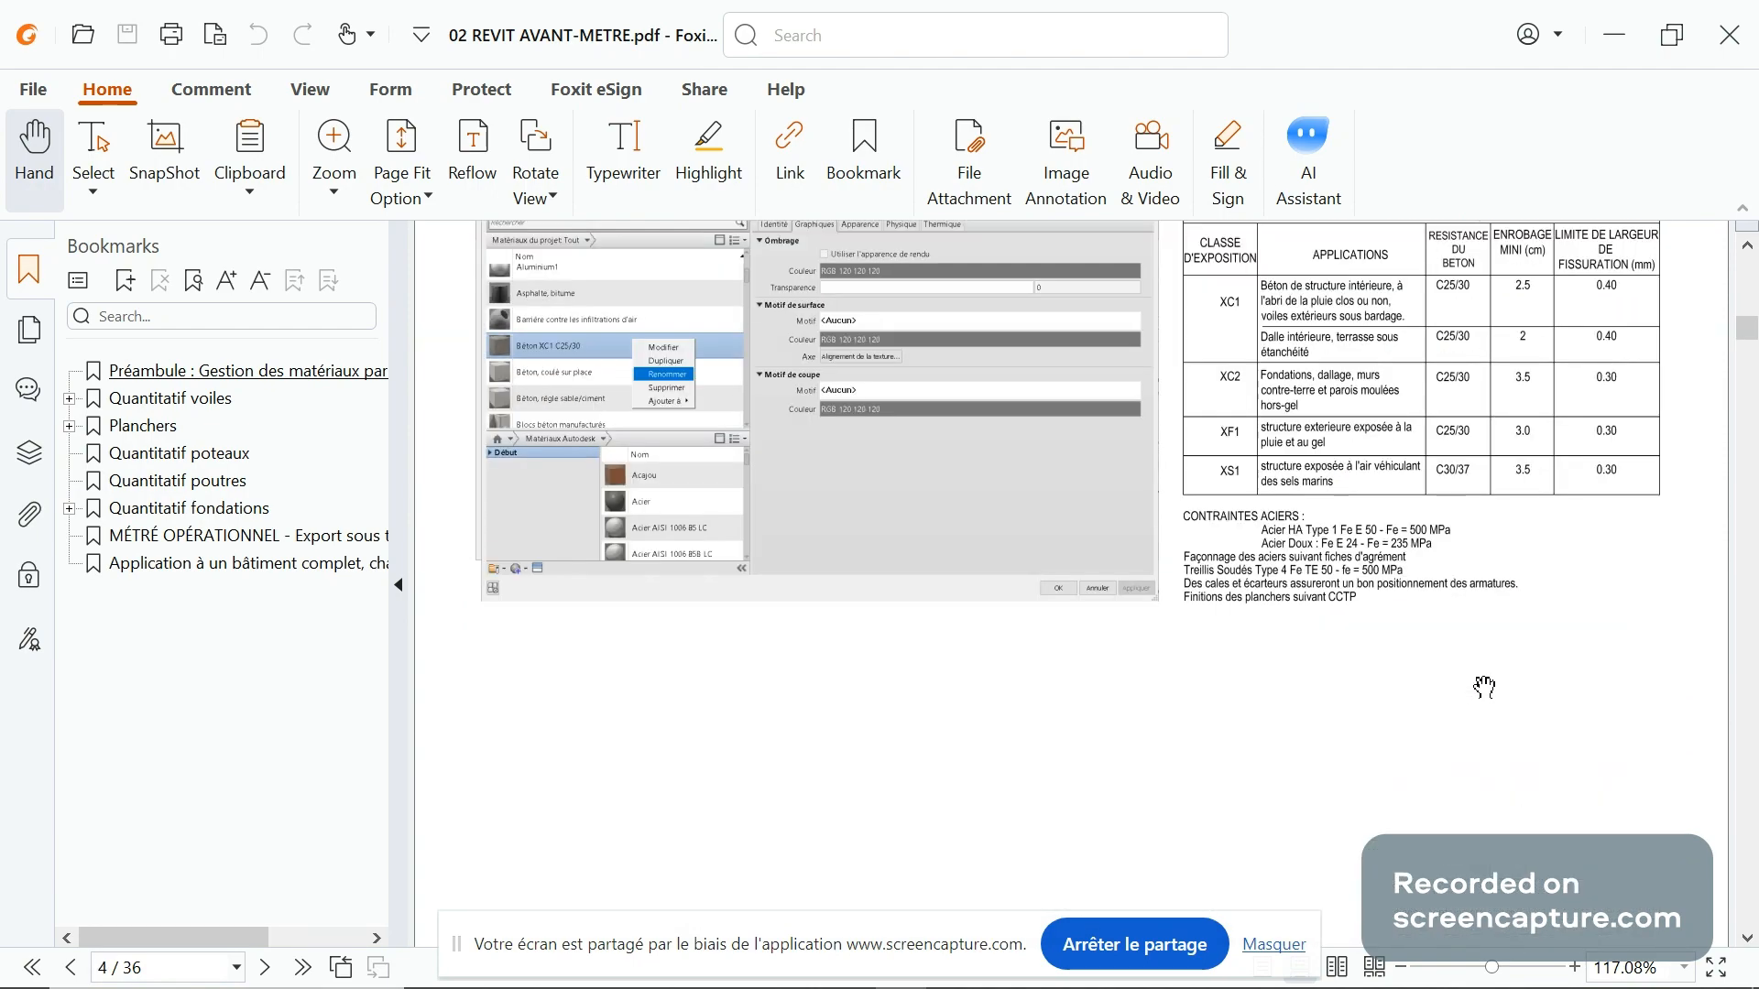
# Examine the exposure classes, applications and concrete strengths in the Eurocode 2 table, along with the material renaming instruction above it
pyautogui.keyDown('ctrl'); pyautogui.scroll(4, 1484, 464); pyautogui.keyUp('ctrl')
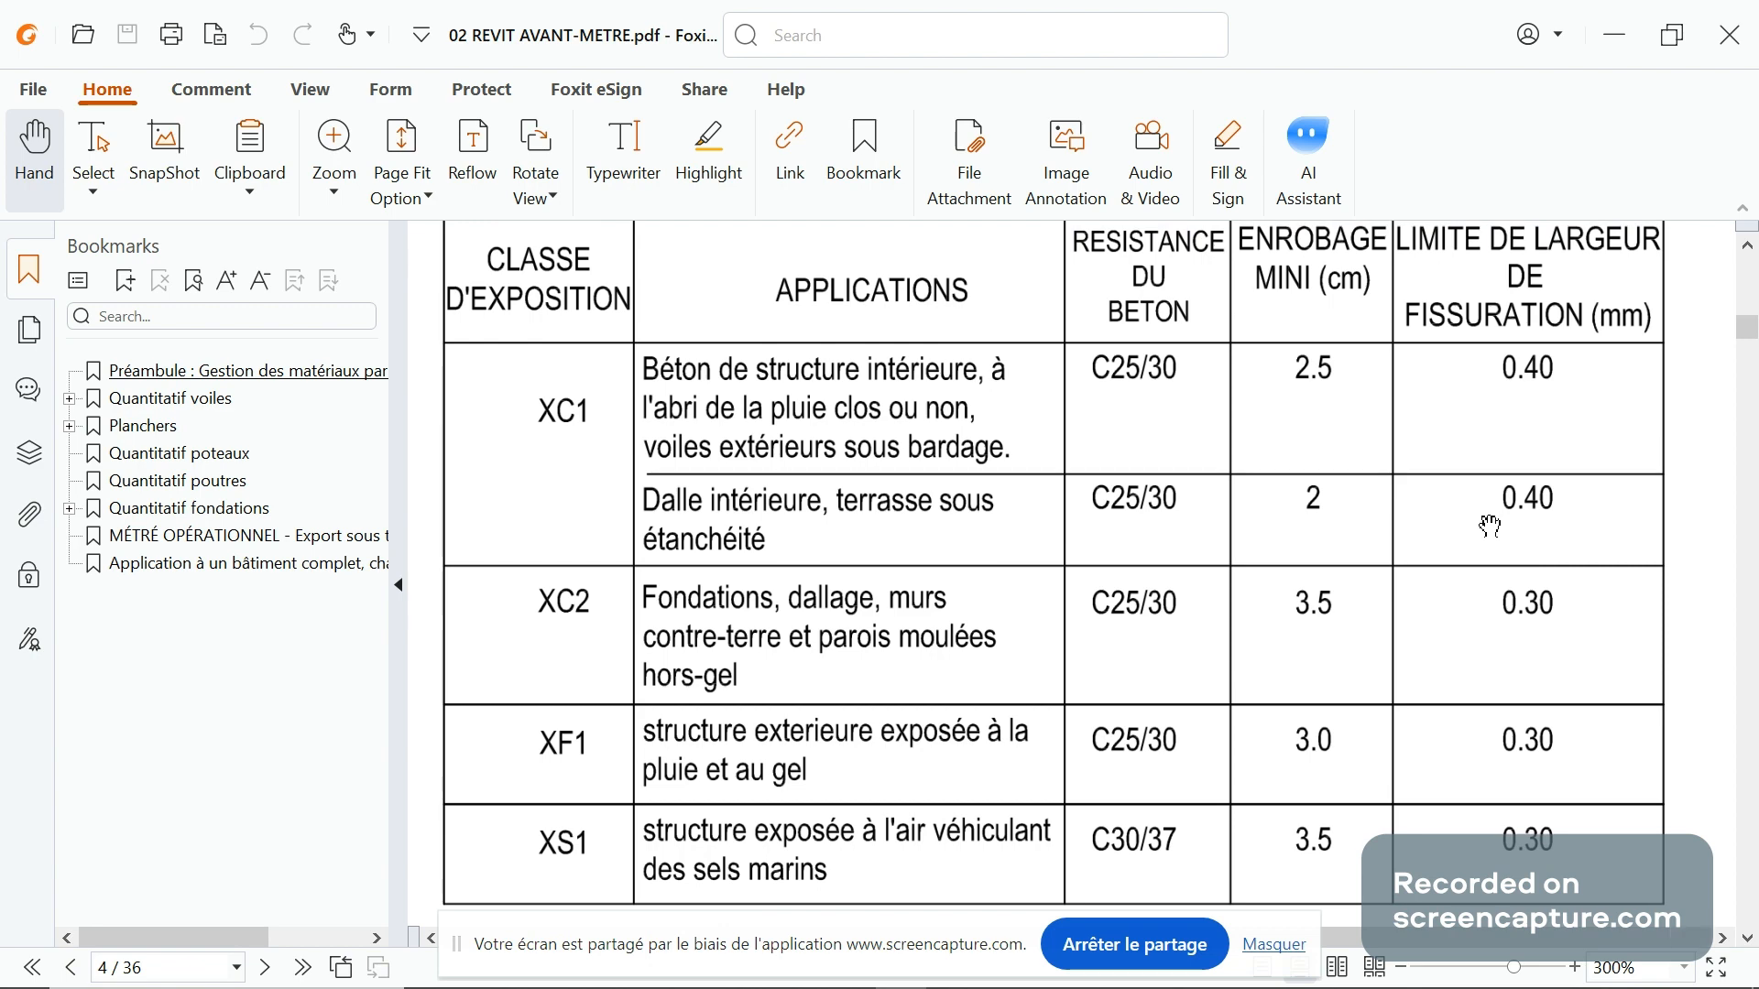
pyautogui.keyDown('ctrl'); pyautogui.scroll(-2, 1489, 516); pyautogui.keyUp('ctrl')
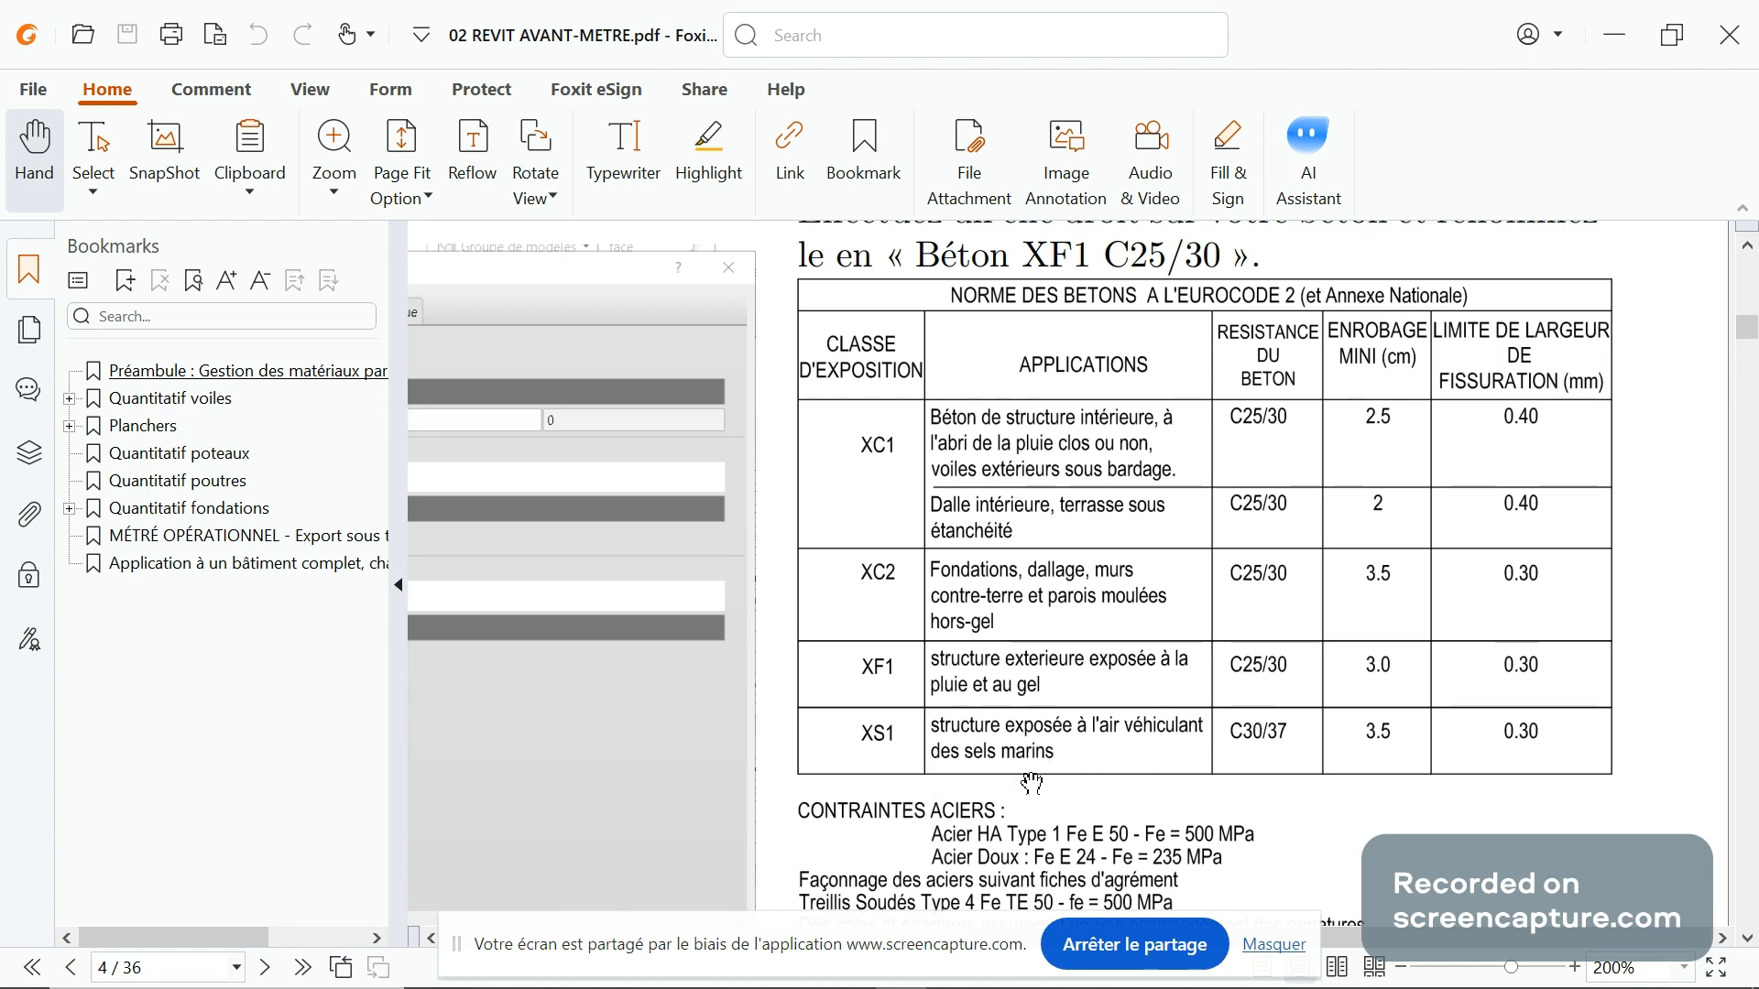
pyautogui.scroll(1, 1031, 783)
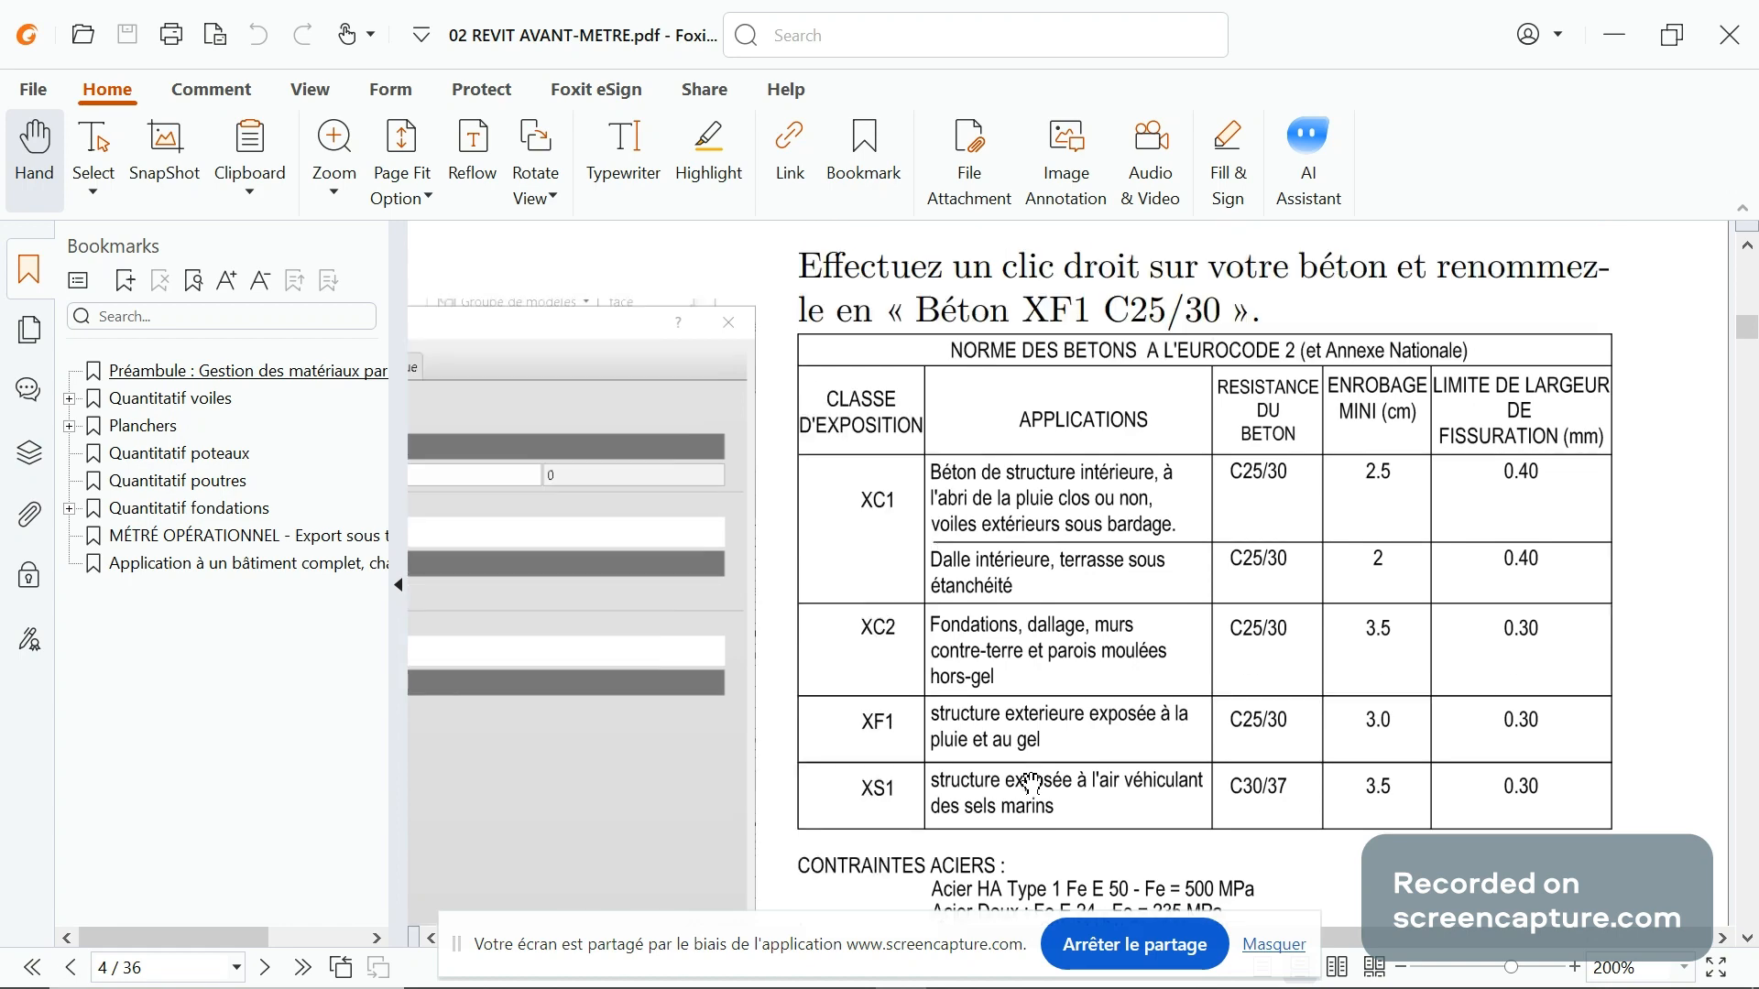
pyautogui.scroll(4, 1032, 783)
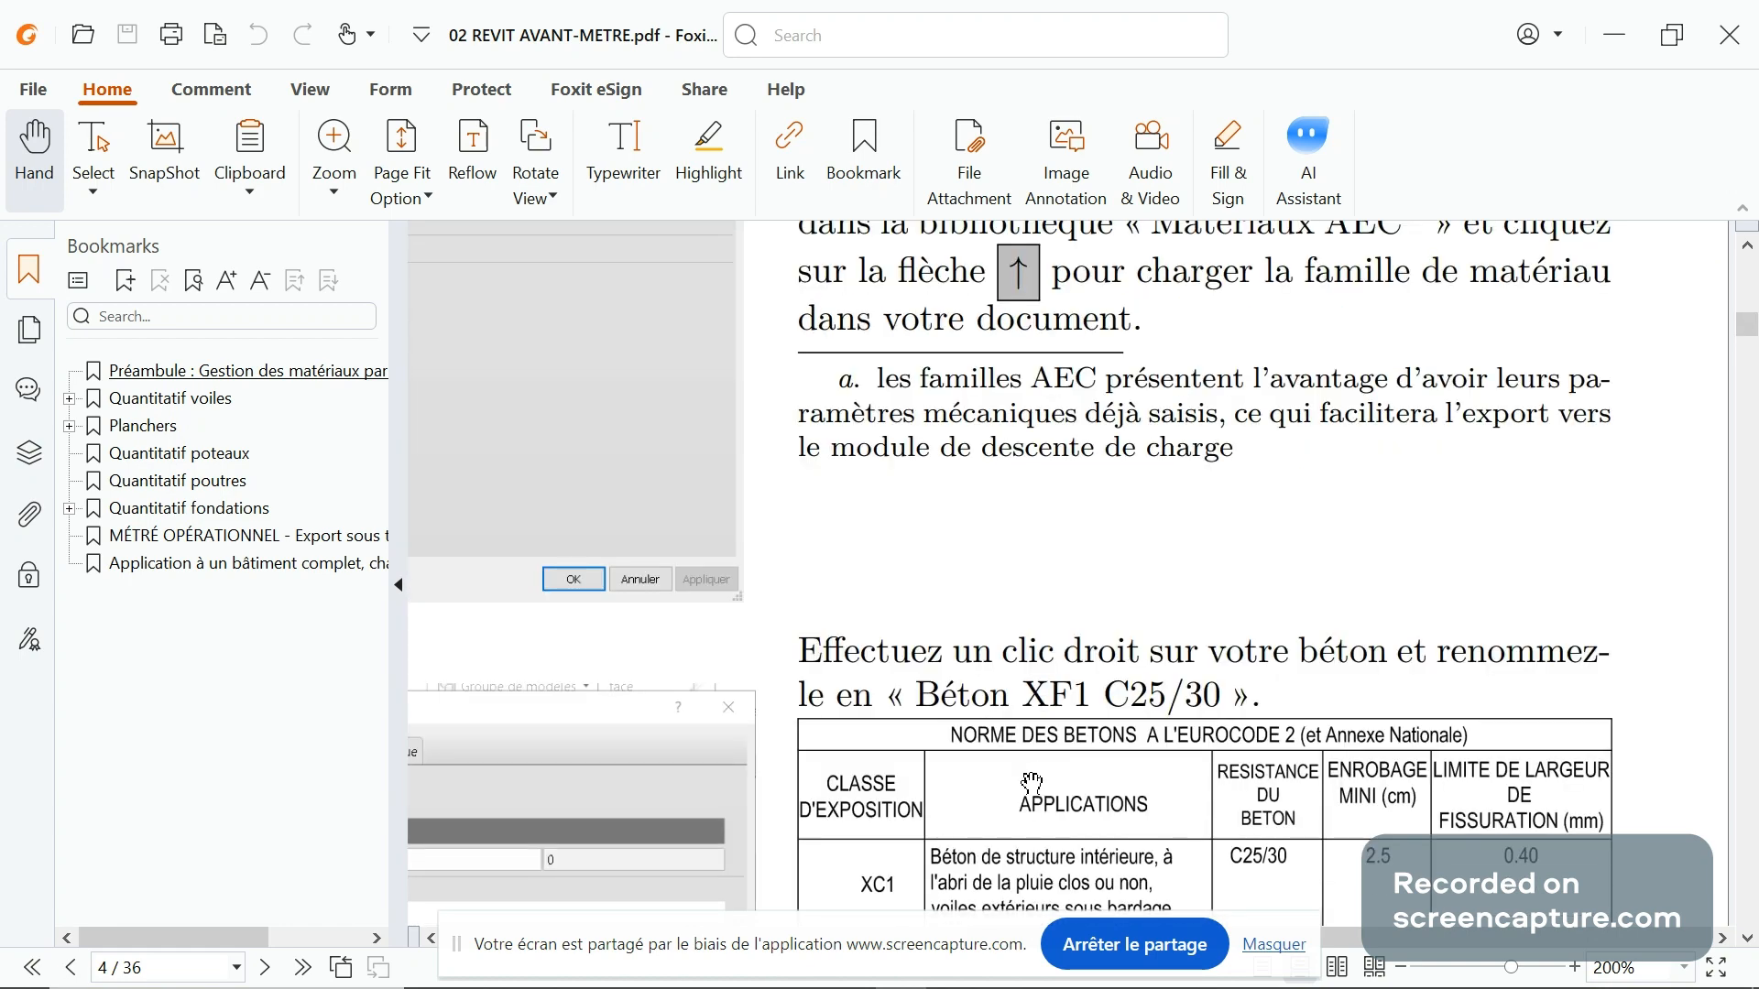
pyautogui.scroll(-4, 1032, 783)
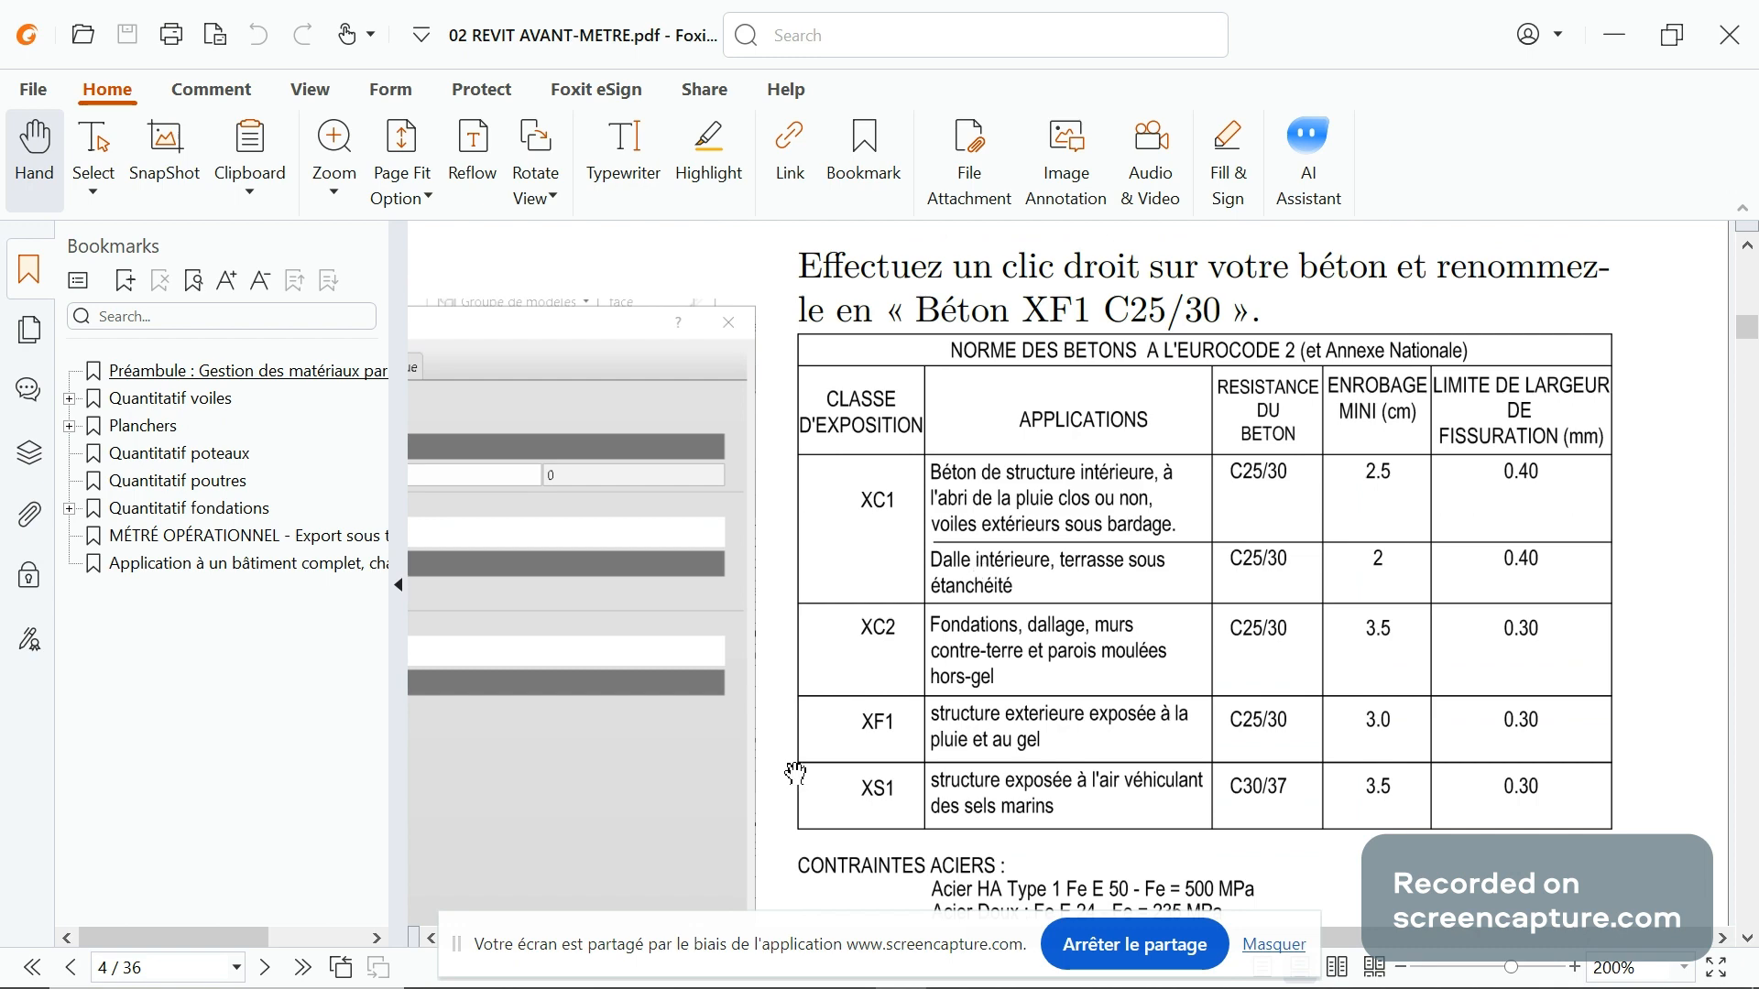
# Switch back to Revit and duplicate the Béton XC1 C25/30 material, naming the copy Béton XC2 C25/30
pyautogui.hotkey('alt', 'Tab')
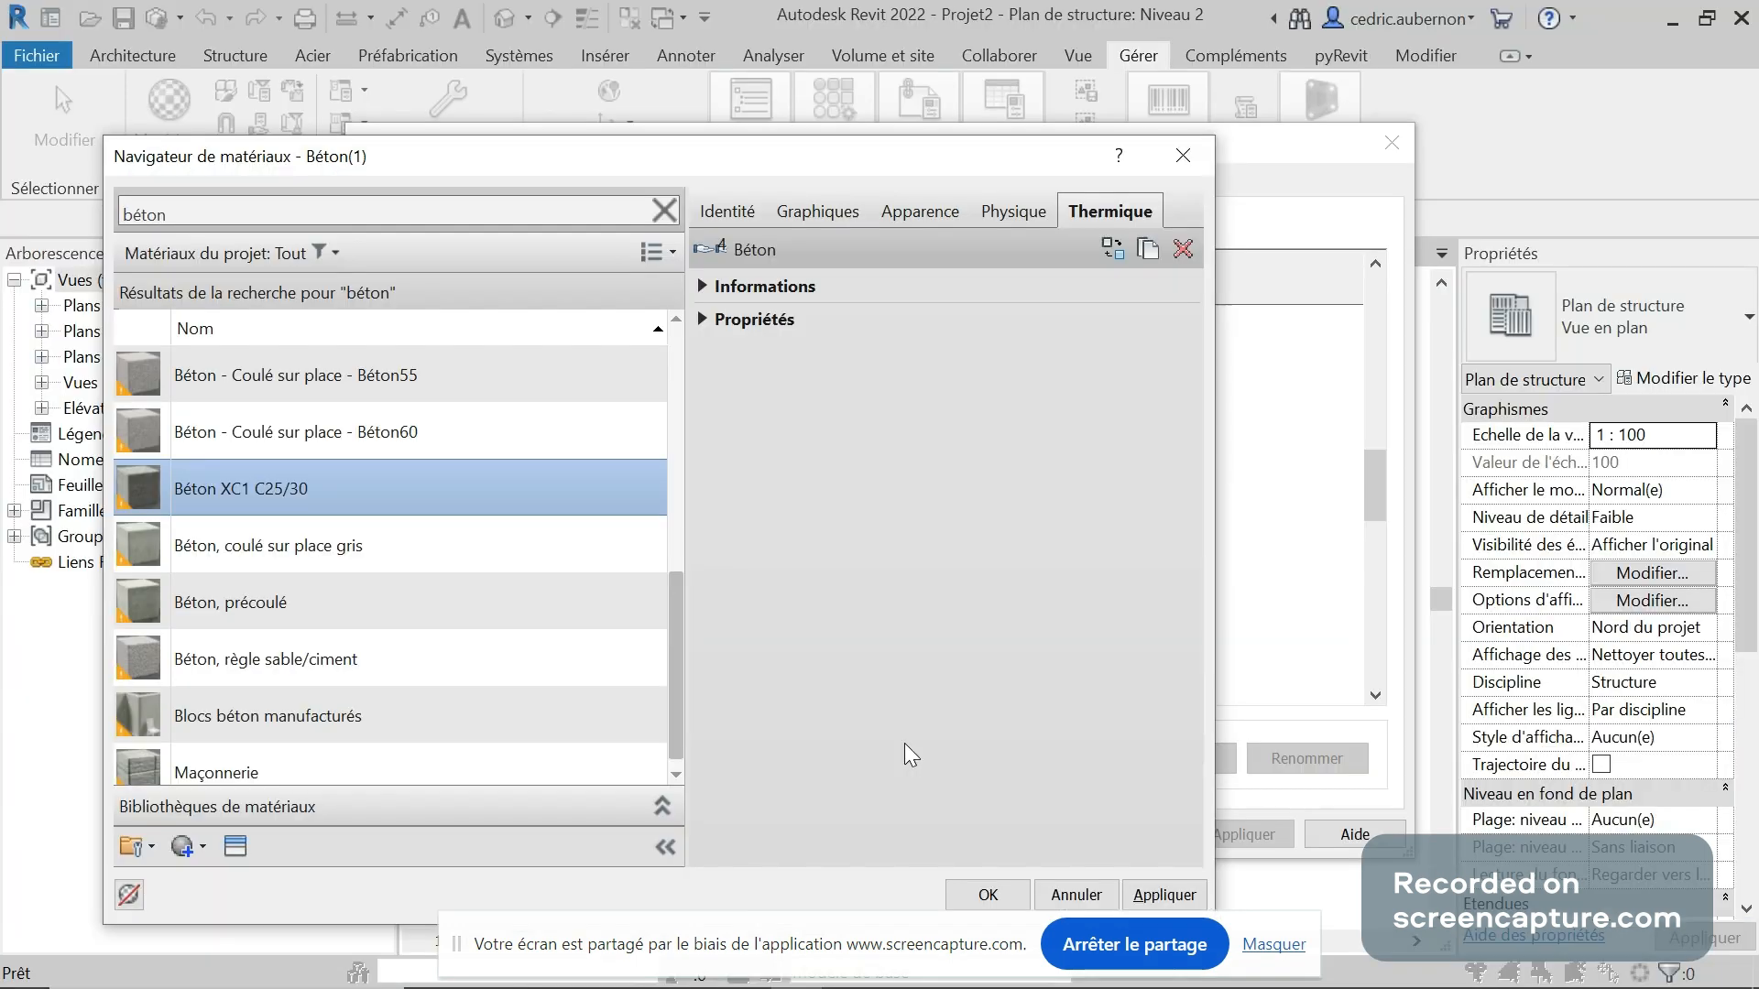
pyautogui.rightClick(222, 504)
pyautogui.click(283, 526)
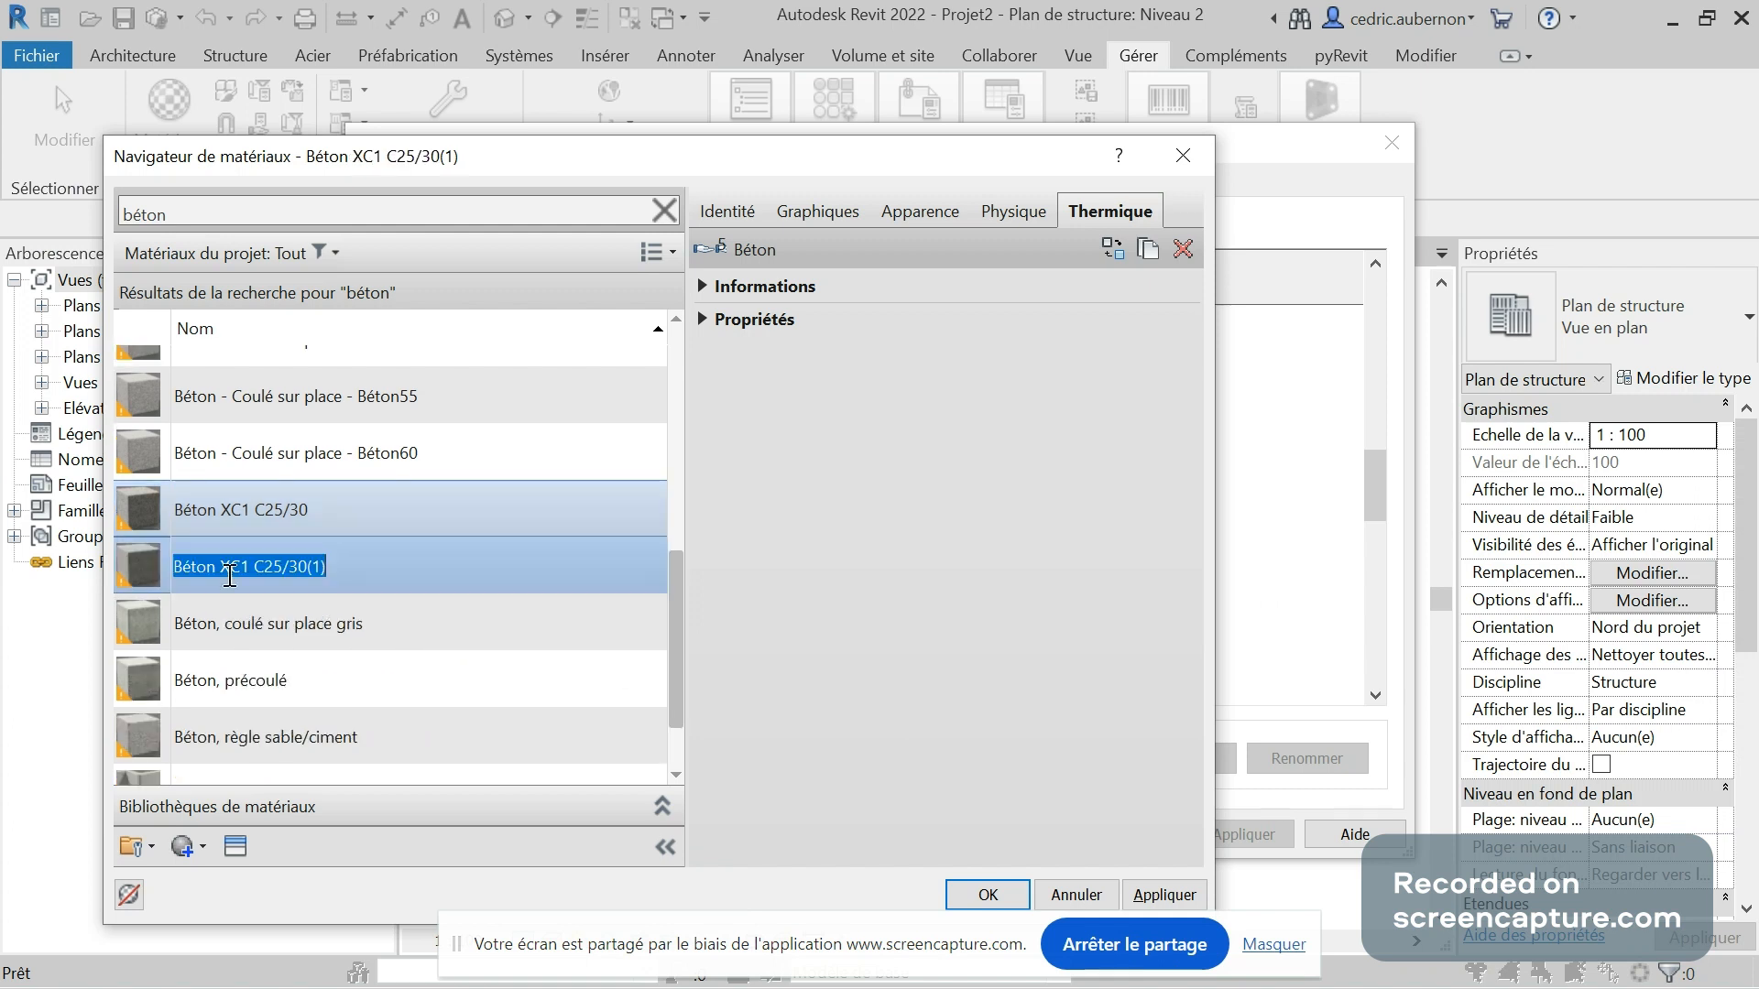
pyautogui.click(241, 570)
pyautogui.press('Delete')
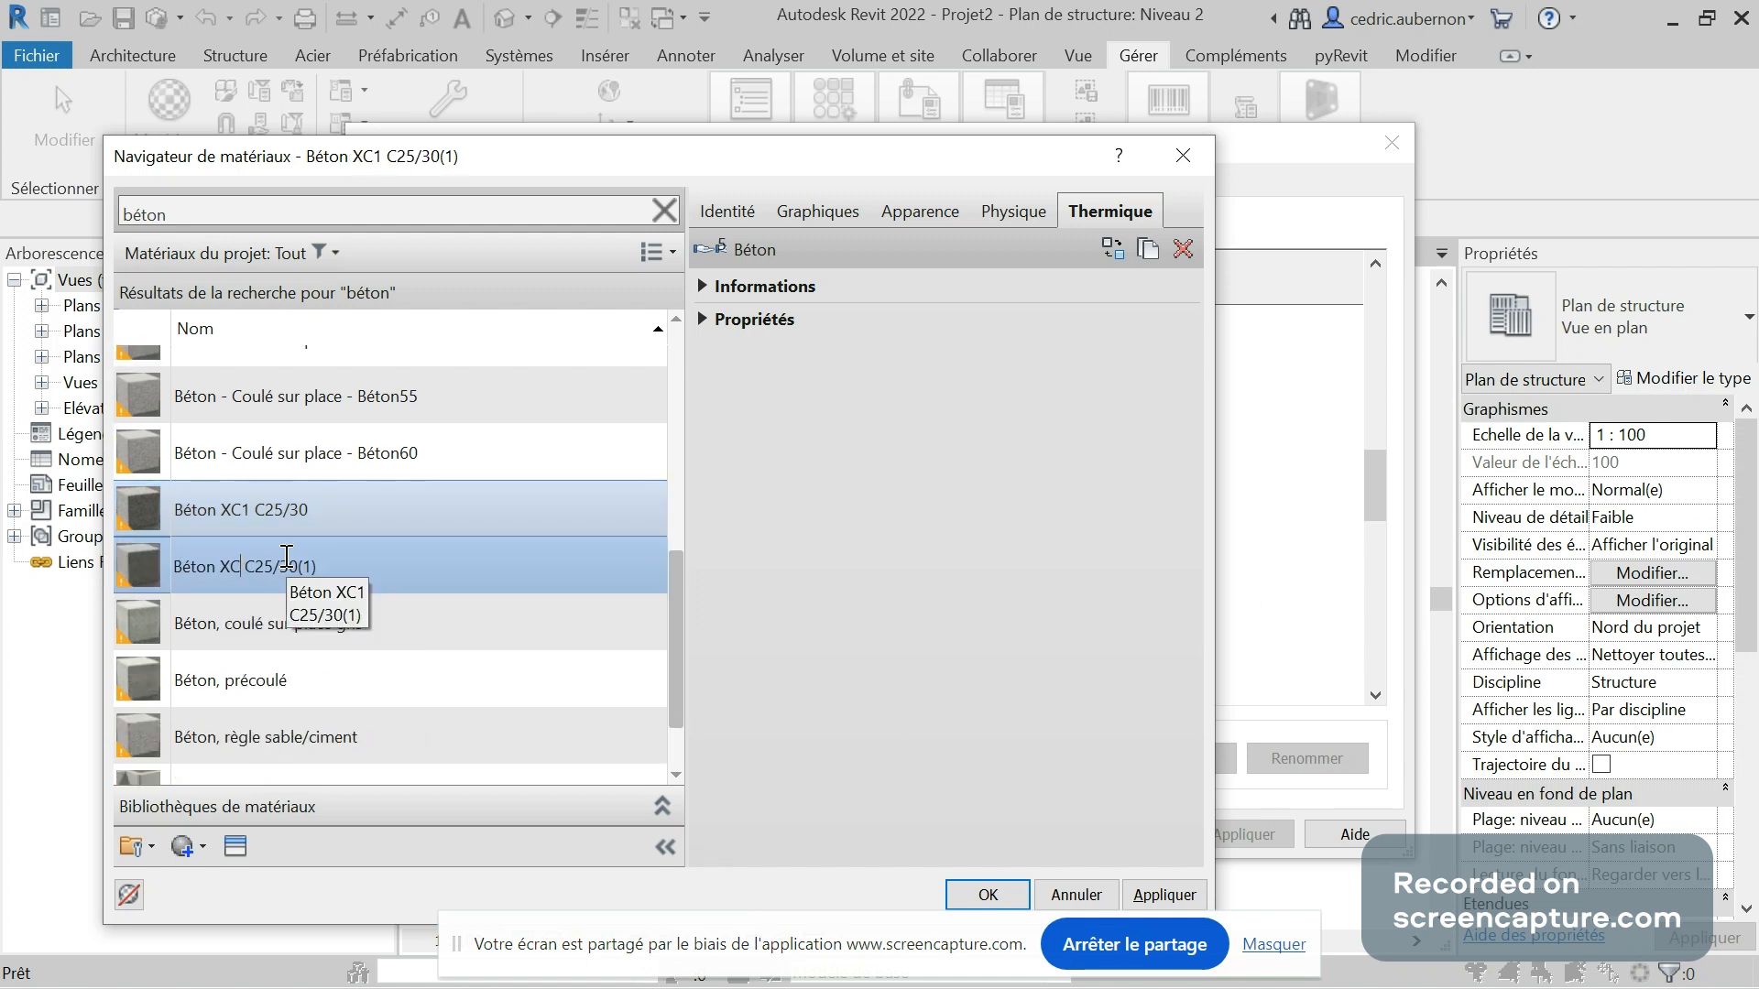
pyautogui.write('2')
pyautogui.press('BackSpace')
pyautogui.press('BackSpace')
pyautogui.press('Return')
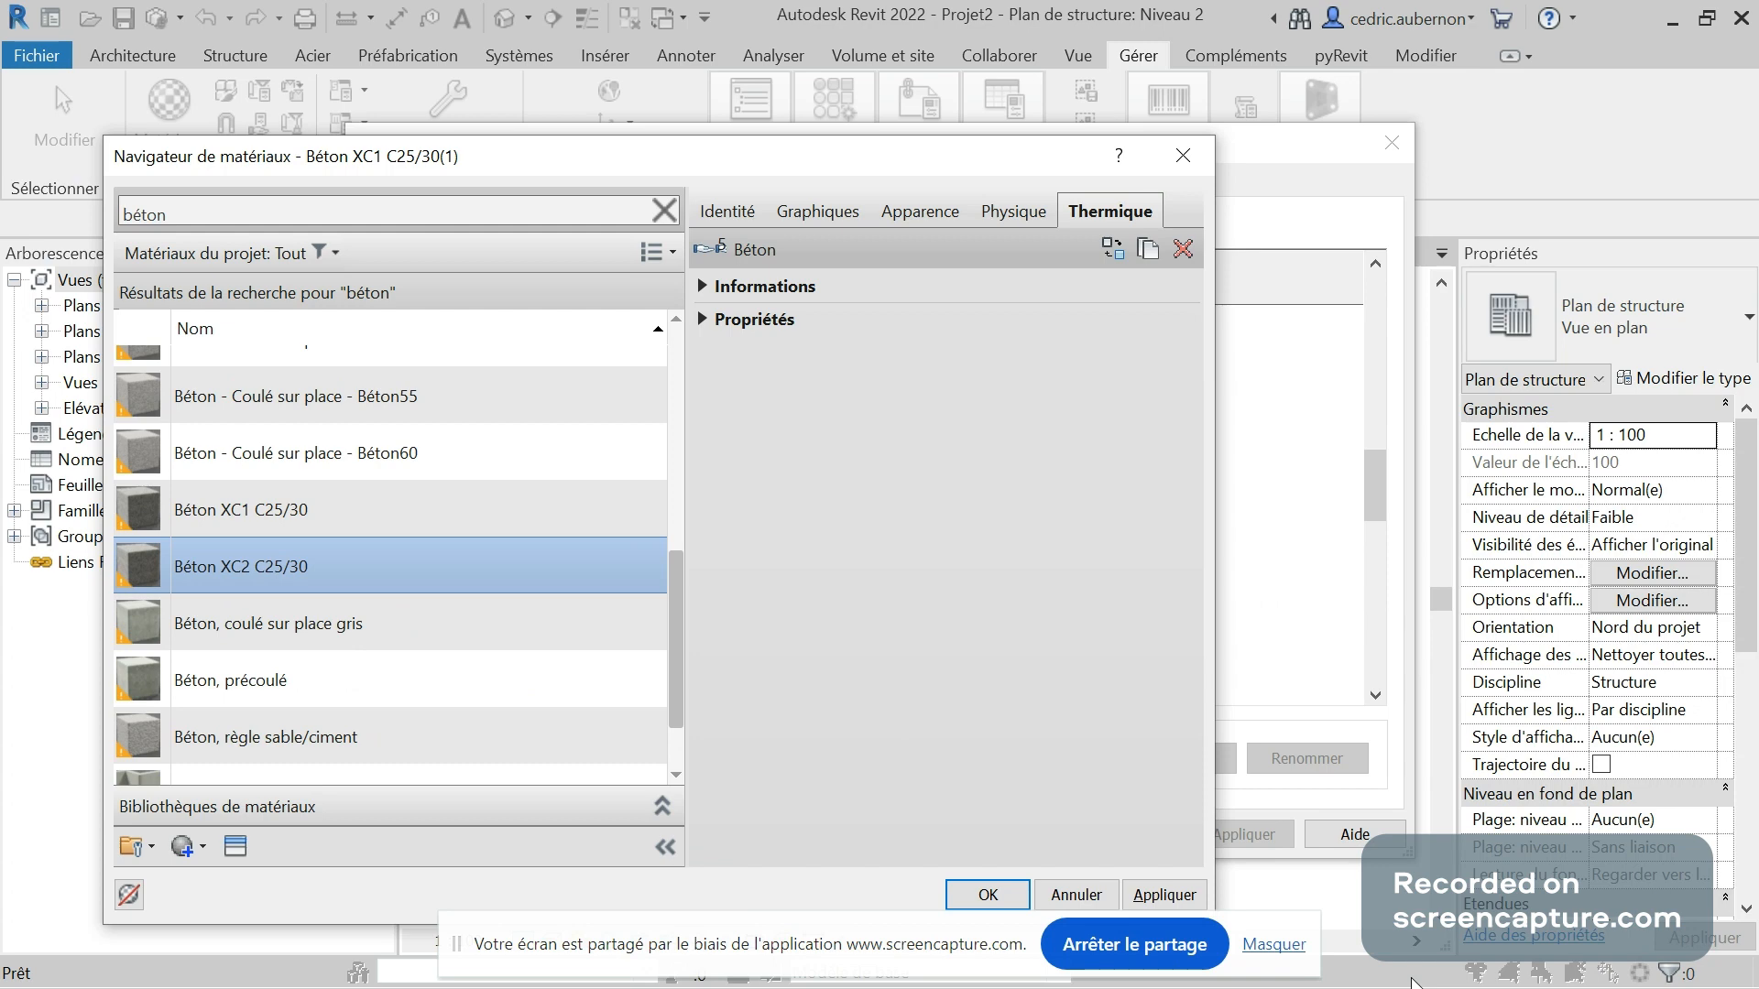
pyautogui.click(989, 895)
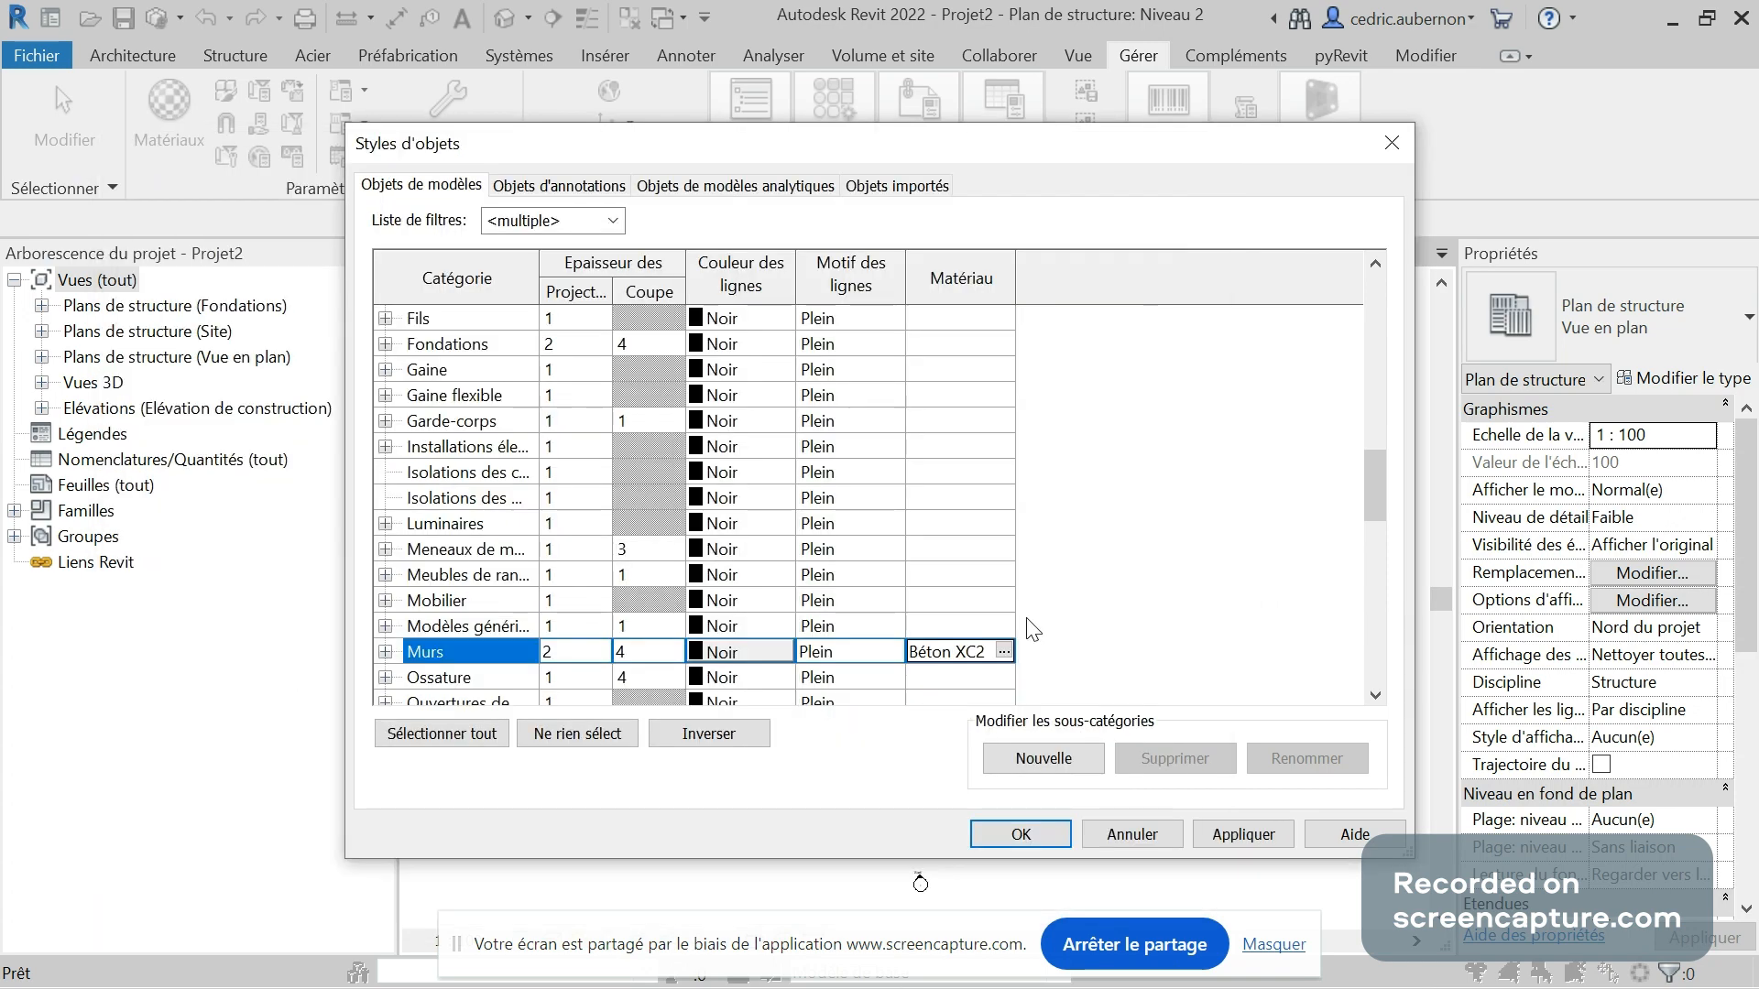
# Set the material of the Murs category to Béton XC1 C25/30 in the object styles
pyautogui.click(968, 651)
pyautogui.press('BackSpace')
pyautogui.write('1')
pyautogui.press('Return')
# Copy the Béton XC1 C25/30 material name from Murs and assign it to the Ossature category
pyautogui.scroll(-1, 618, 629)
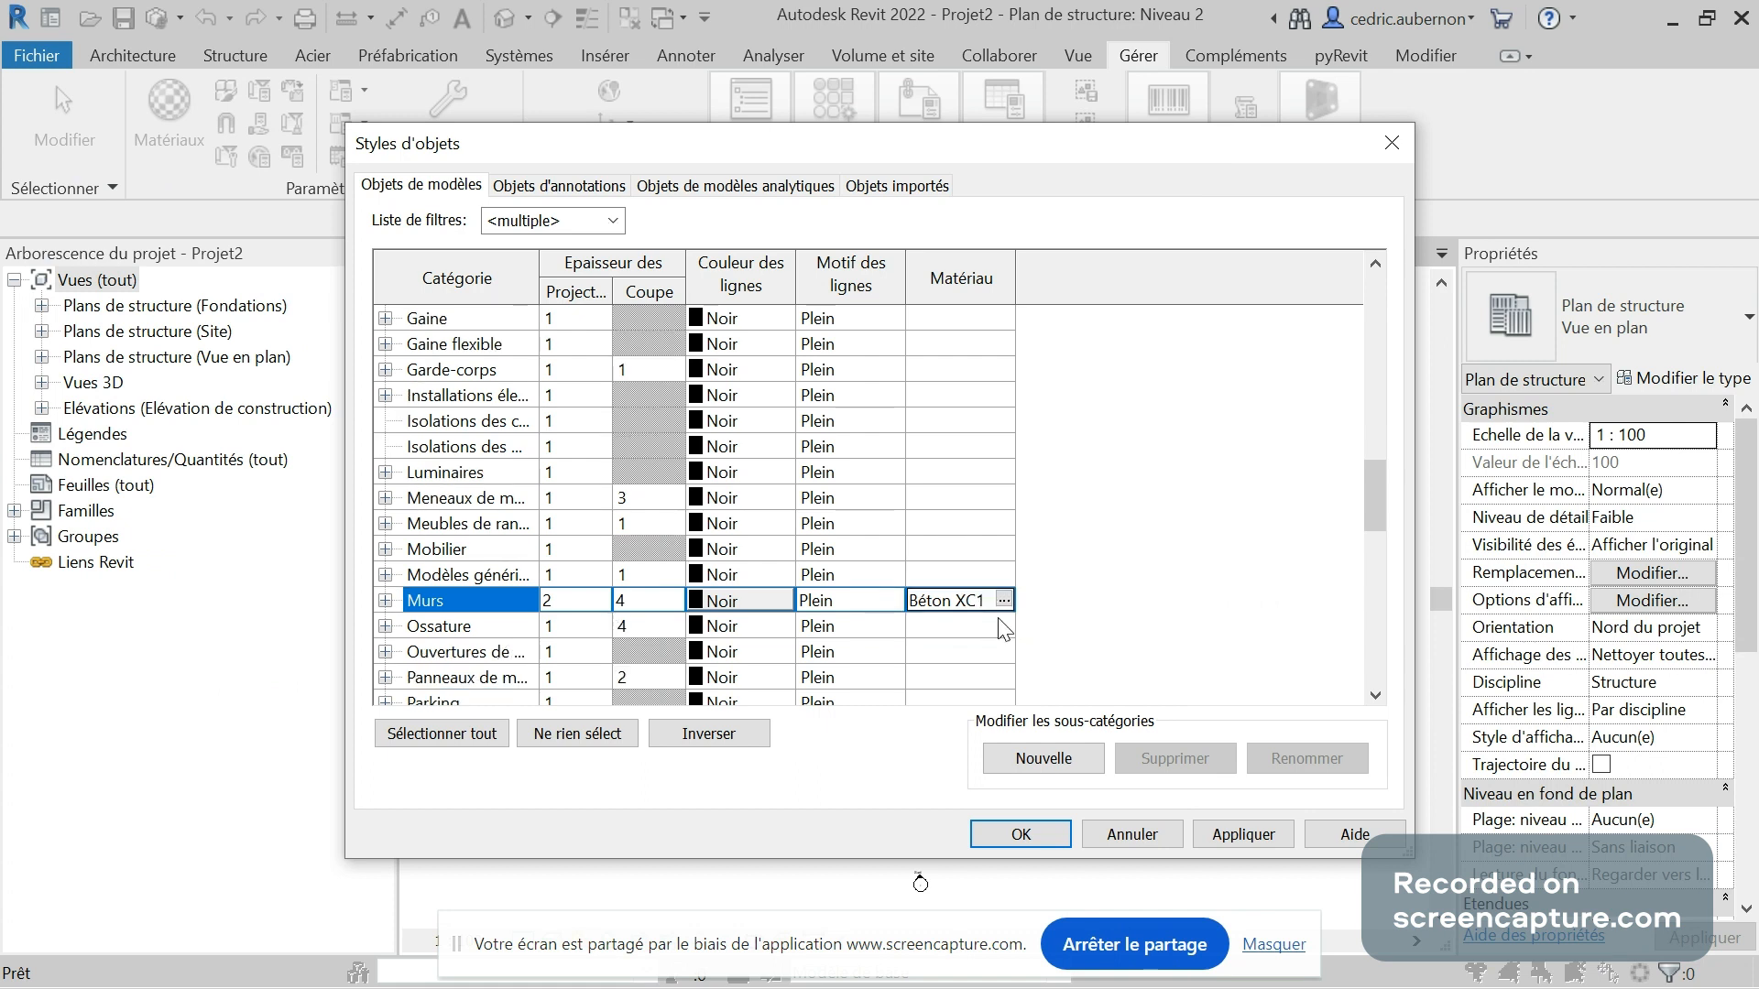
pyautogui.click(952, 600)
pyautogui.doubleClick(953, 600)
pyautogui.hotkey('ctrl', 'a')
pyautogui.hotkey('ctrl', 'c')
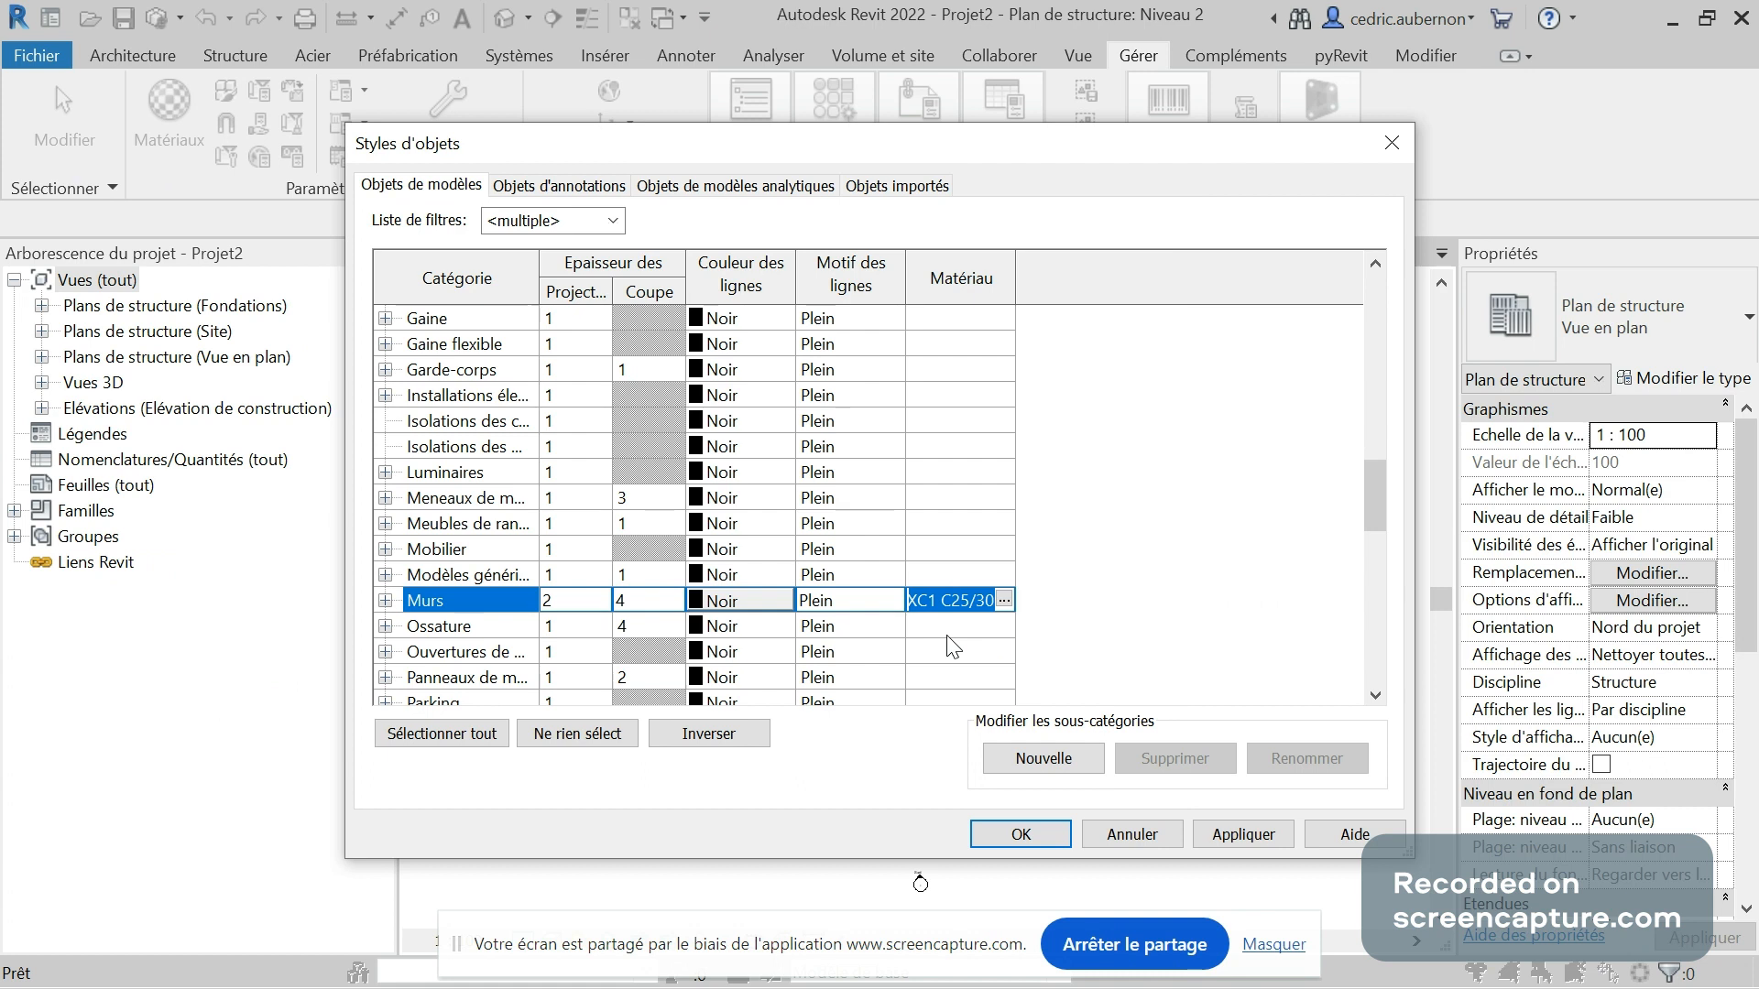
pyautogui.click(944, 627)
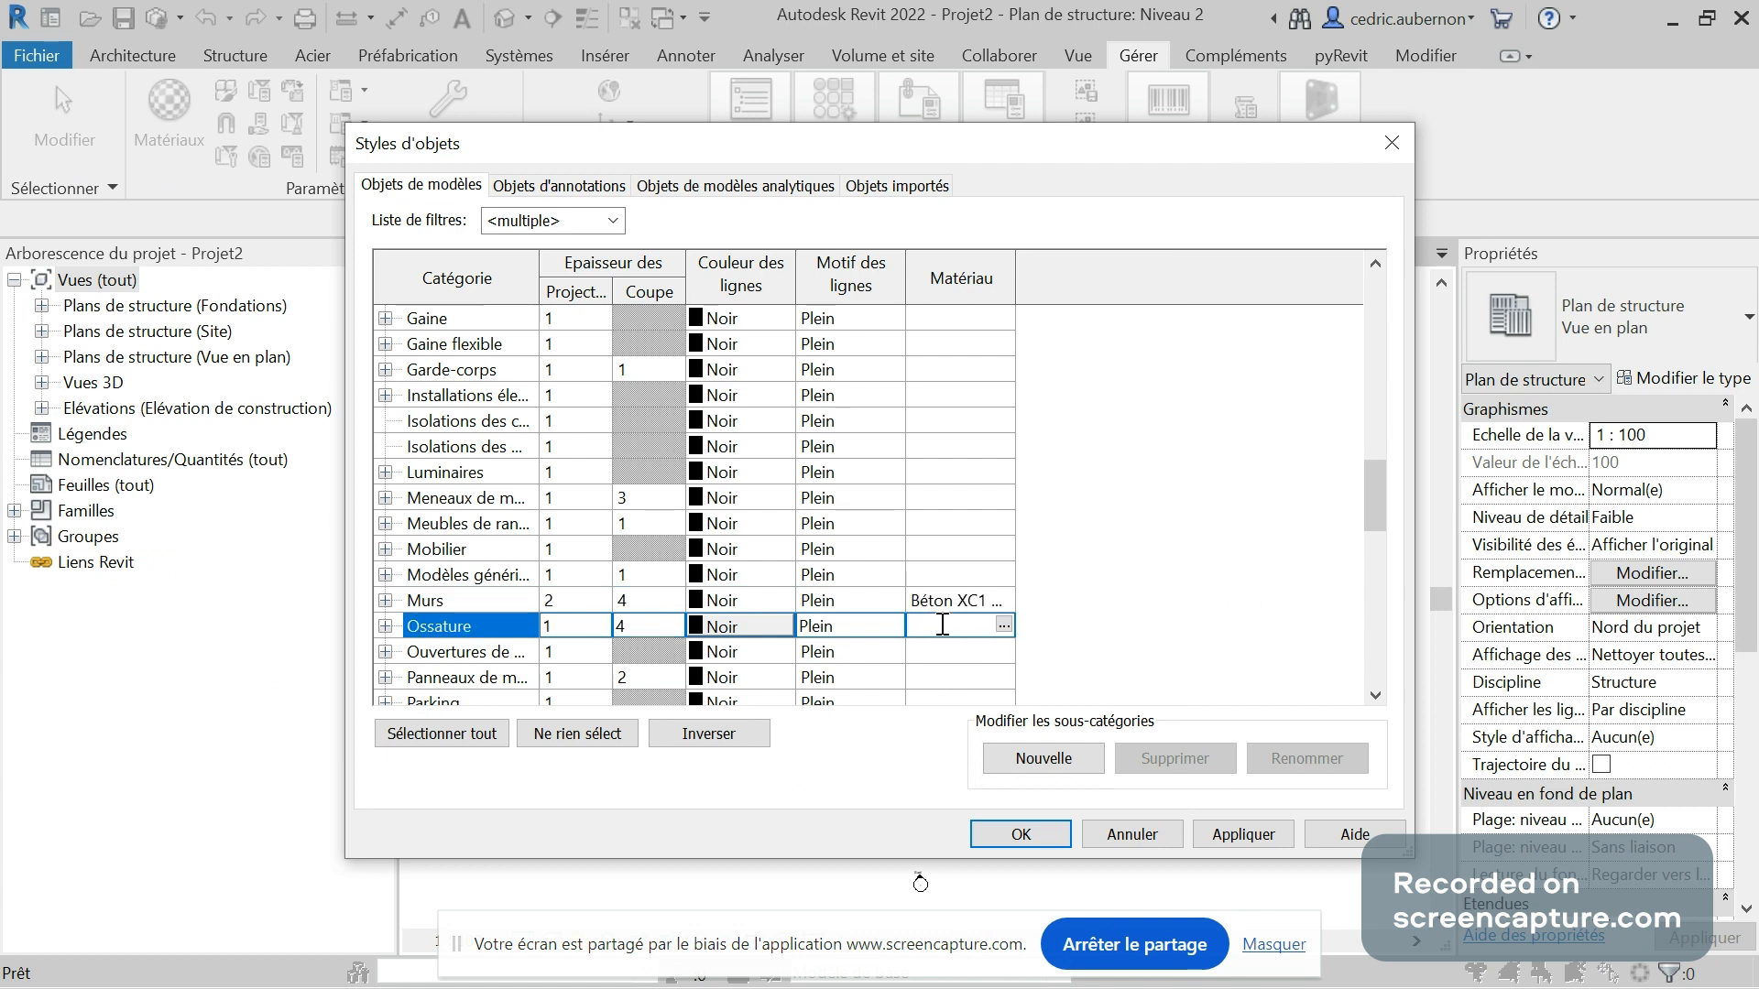
pyautogui.hotkey('ctrl', 'v')
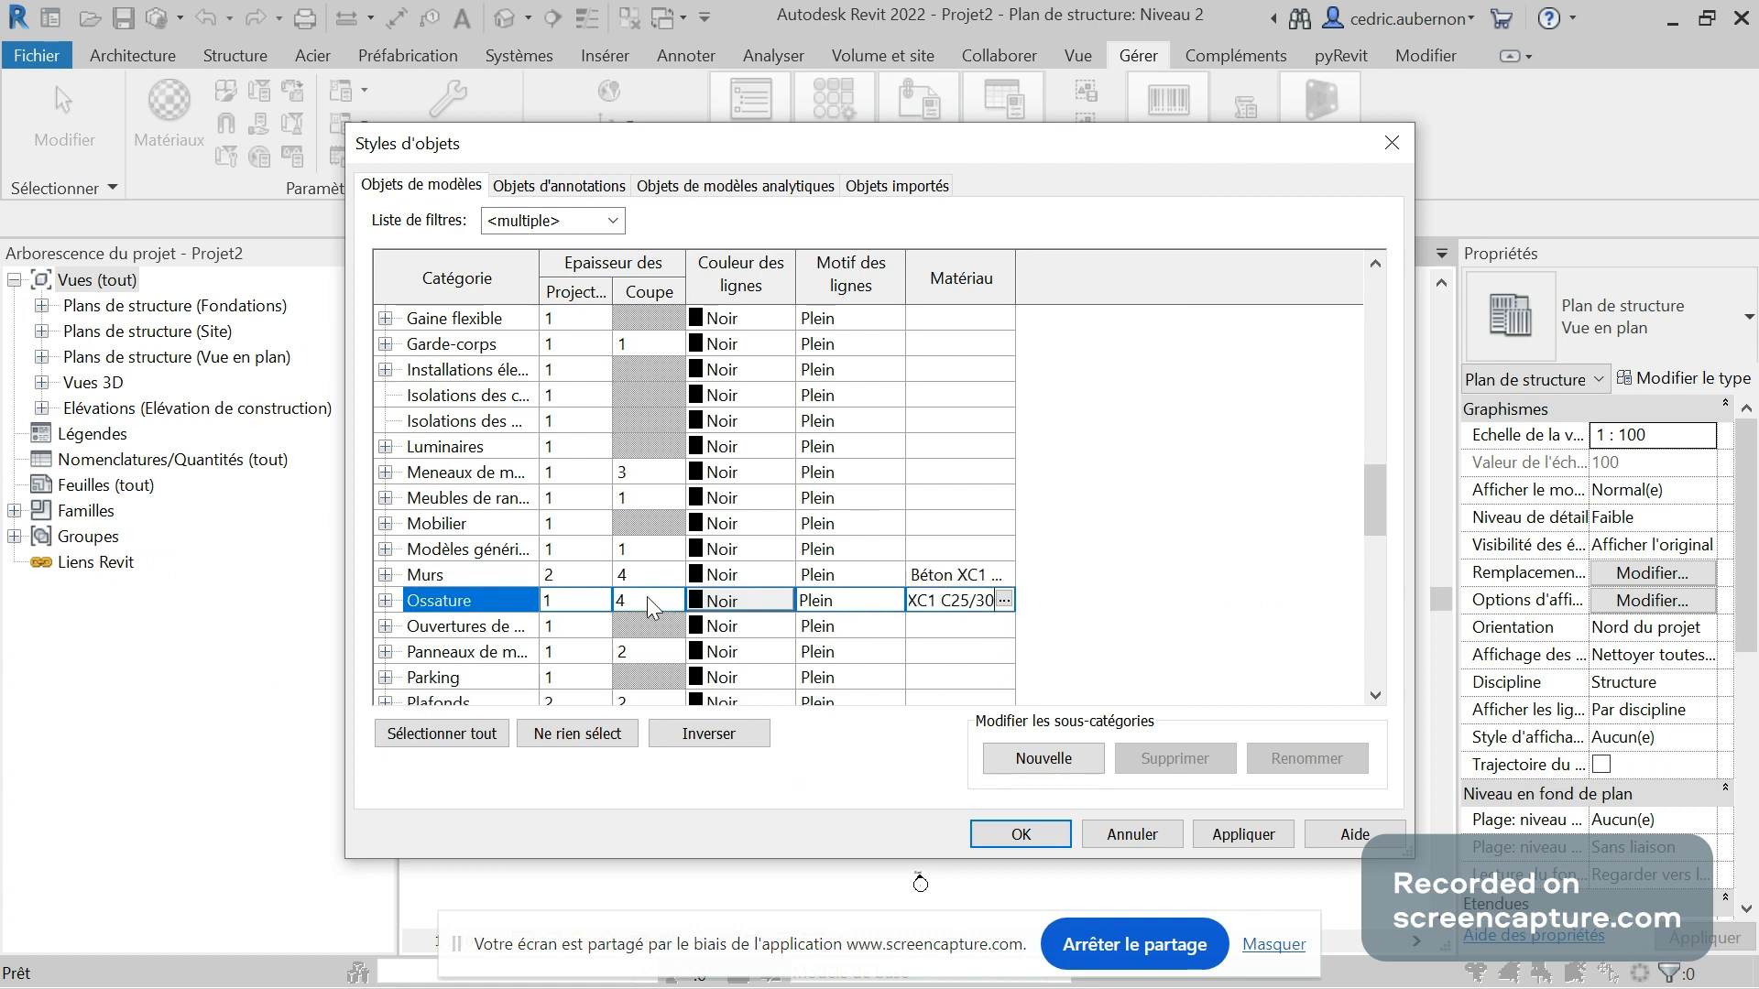
# Assign the copied Béton XC1 C25/30 material to the Poteaux porteurs category
pyautogui.scroll(-1, 647, 596)
pyautogui.scroll(-1, 475, 673)
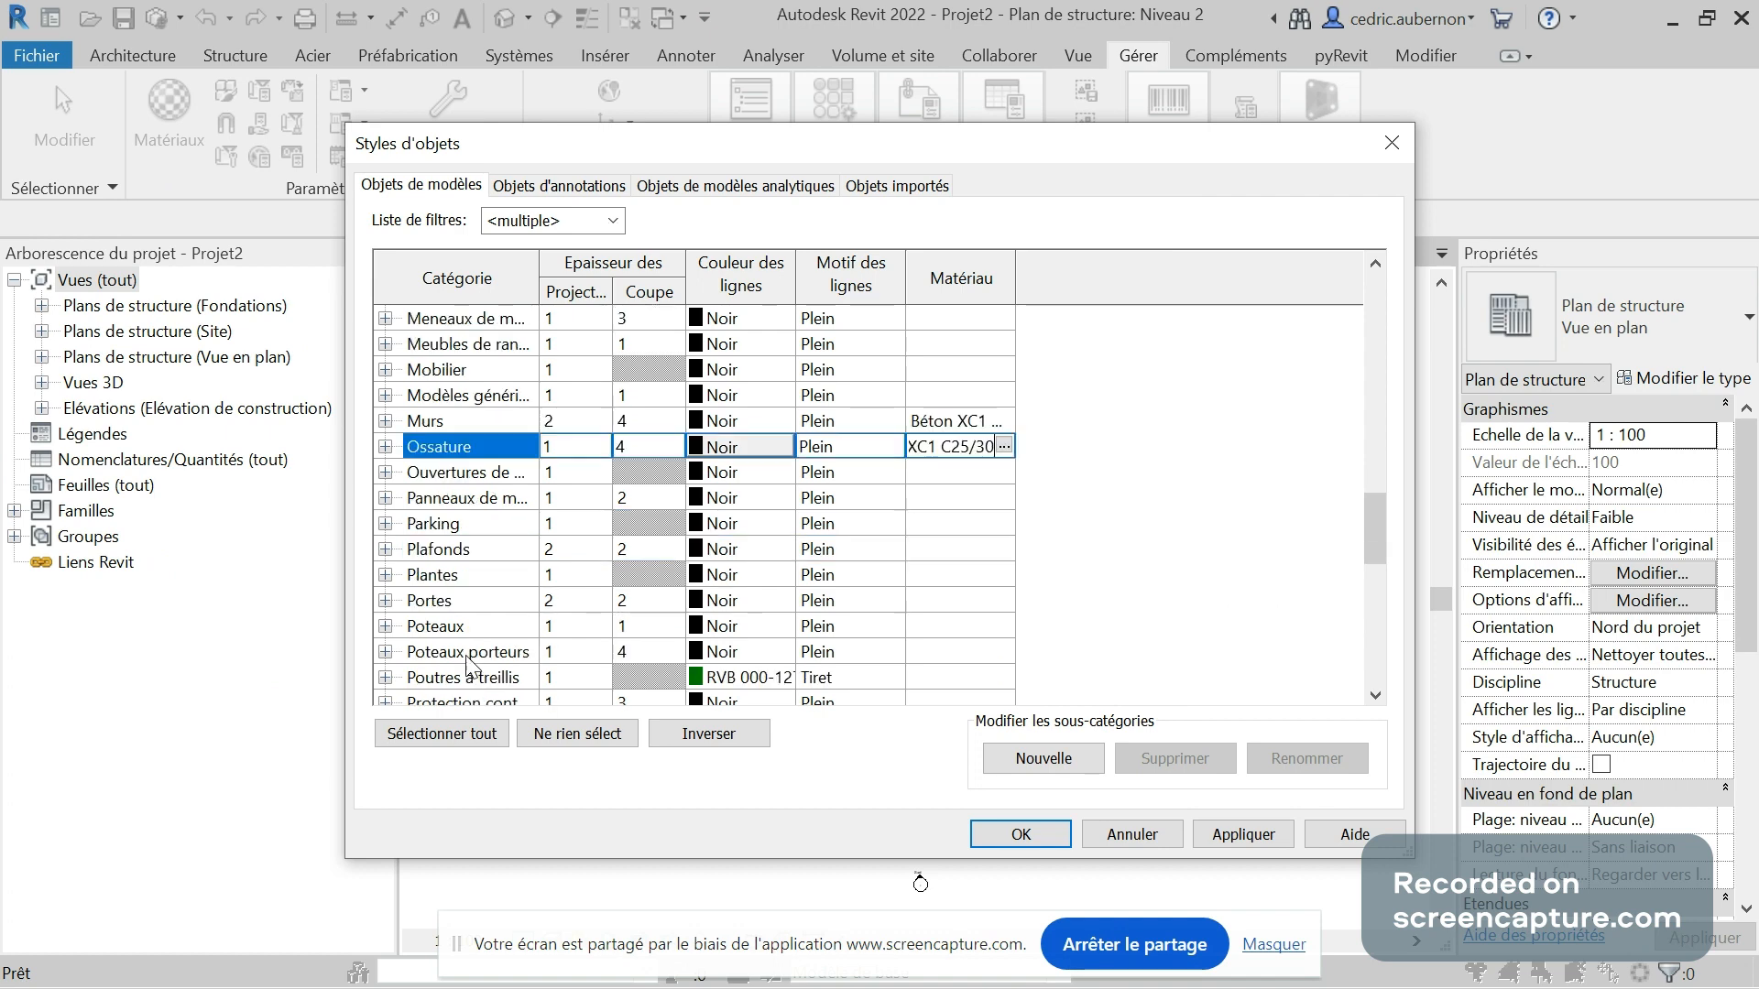
pyautogui.scroll(-3, 471, 667)
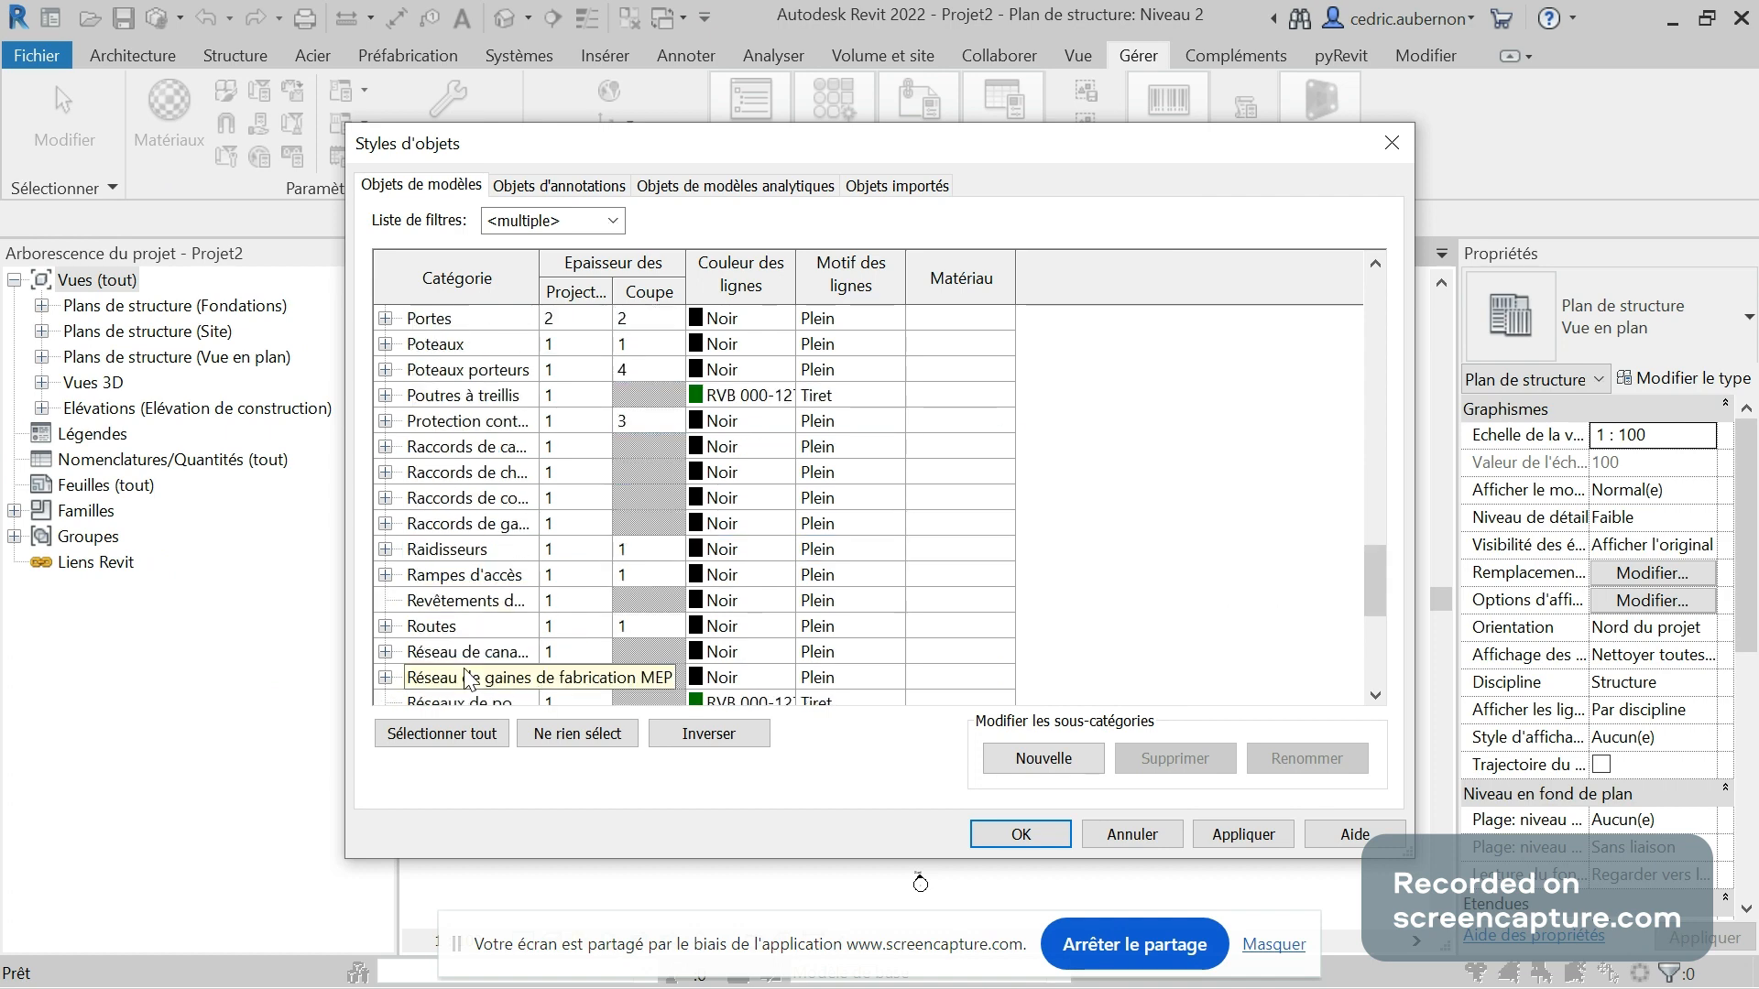
pyautogui.scroll(1, 465, 678)
pyautogui.scroll(1, 465, 677)
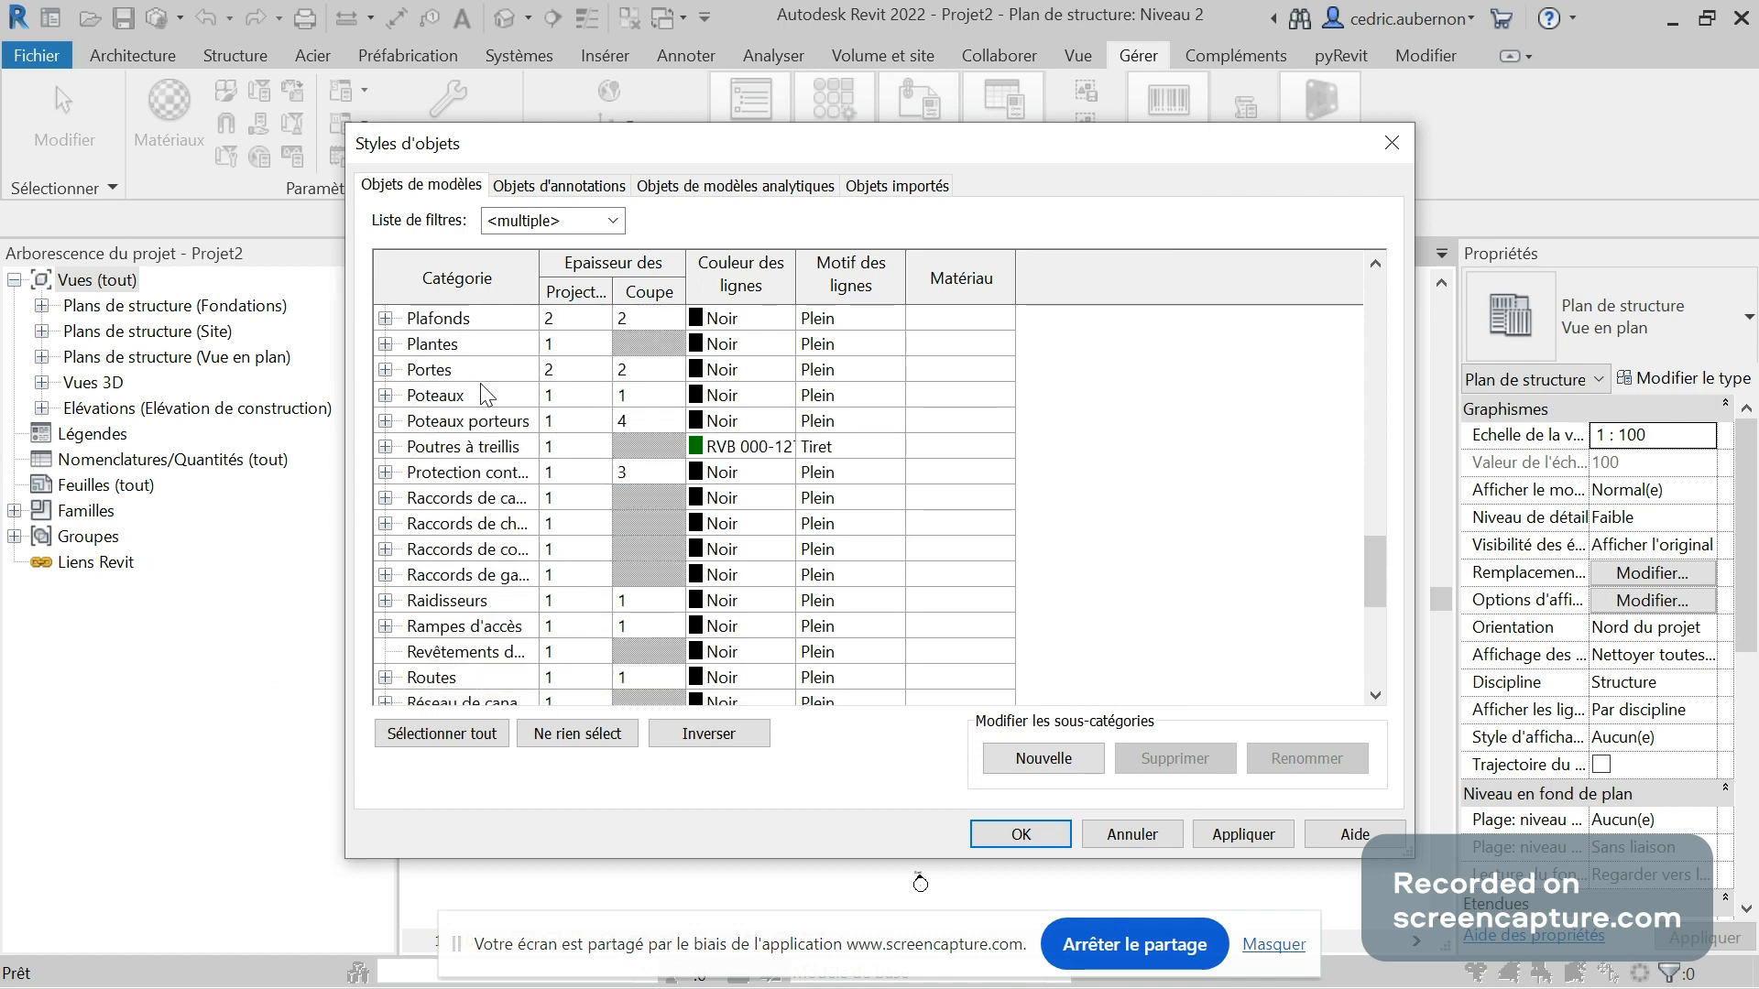
pyautogui.click(939, 428)
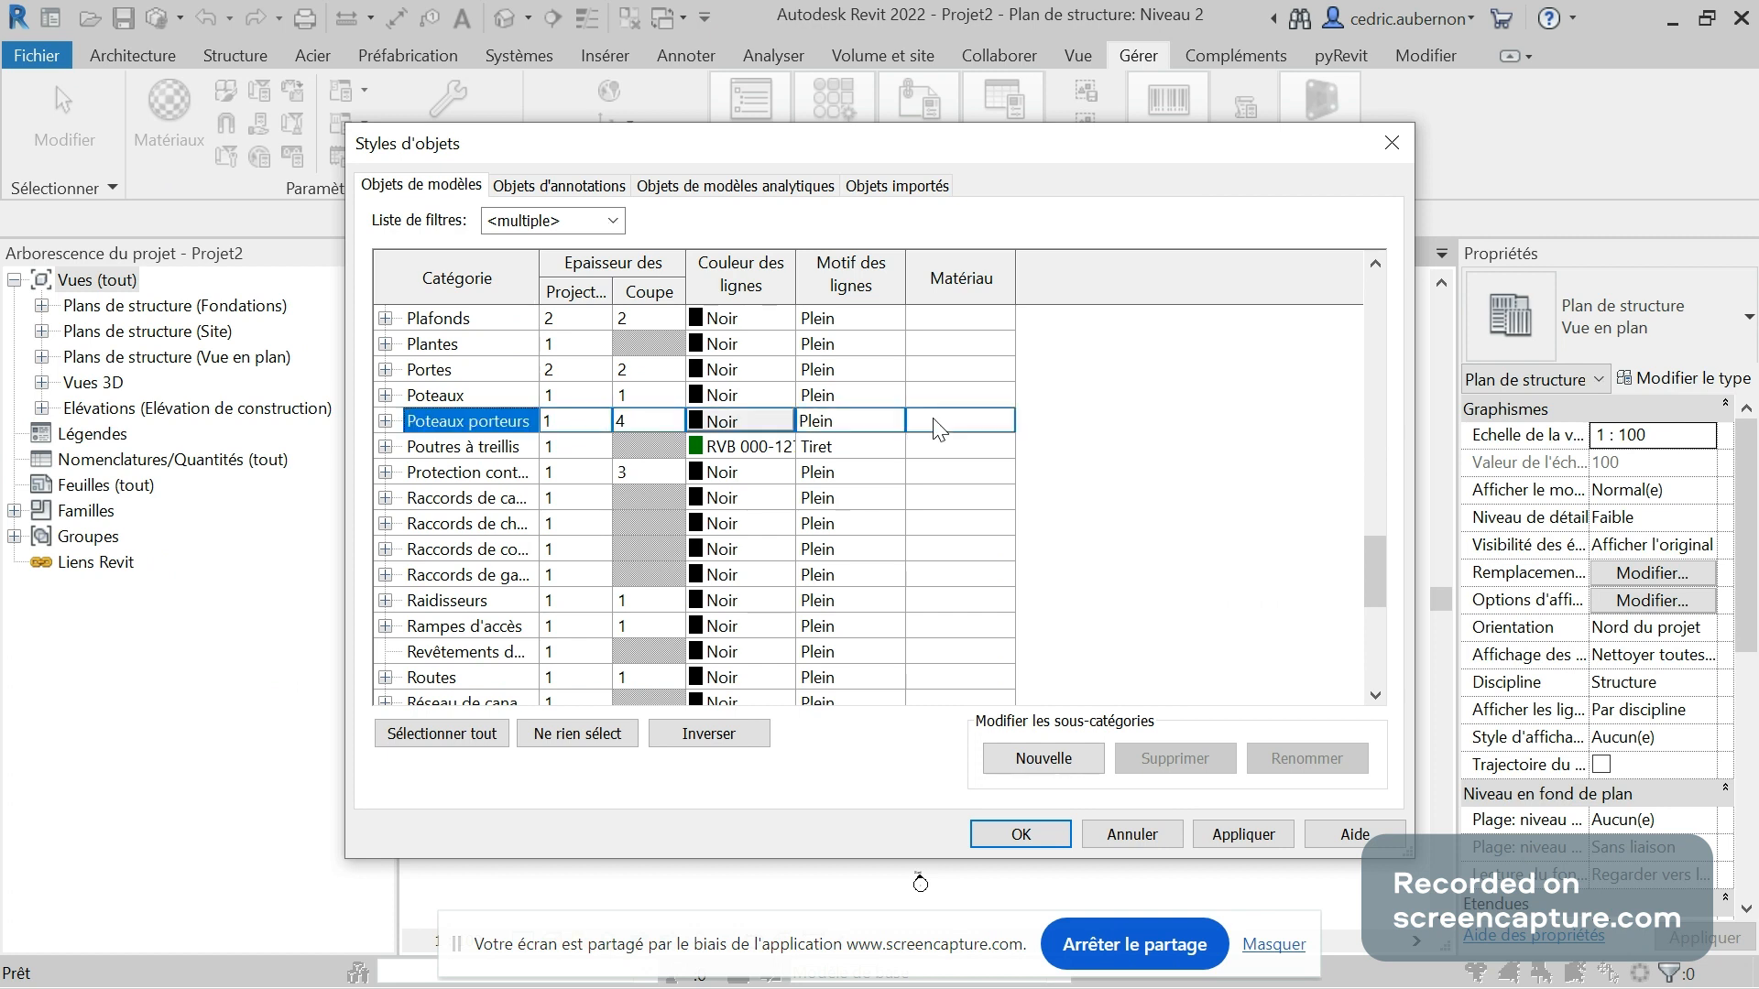
pyautogui.click(933, 421)
pyautogui.hotkey('ctrl', 'v')
# Replace the default material of the Sols category with Béton XC1 C25/30
pyautogui.scroll(-3, 458, 530)
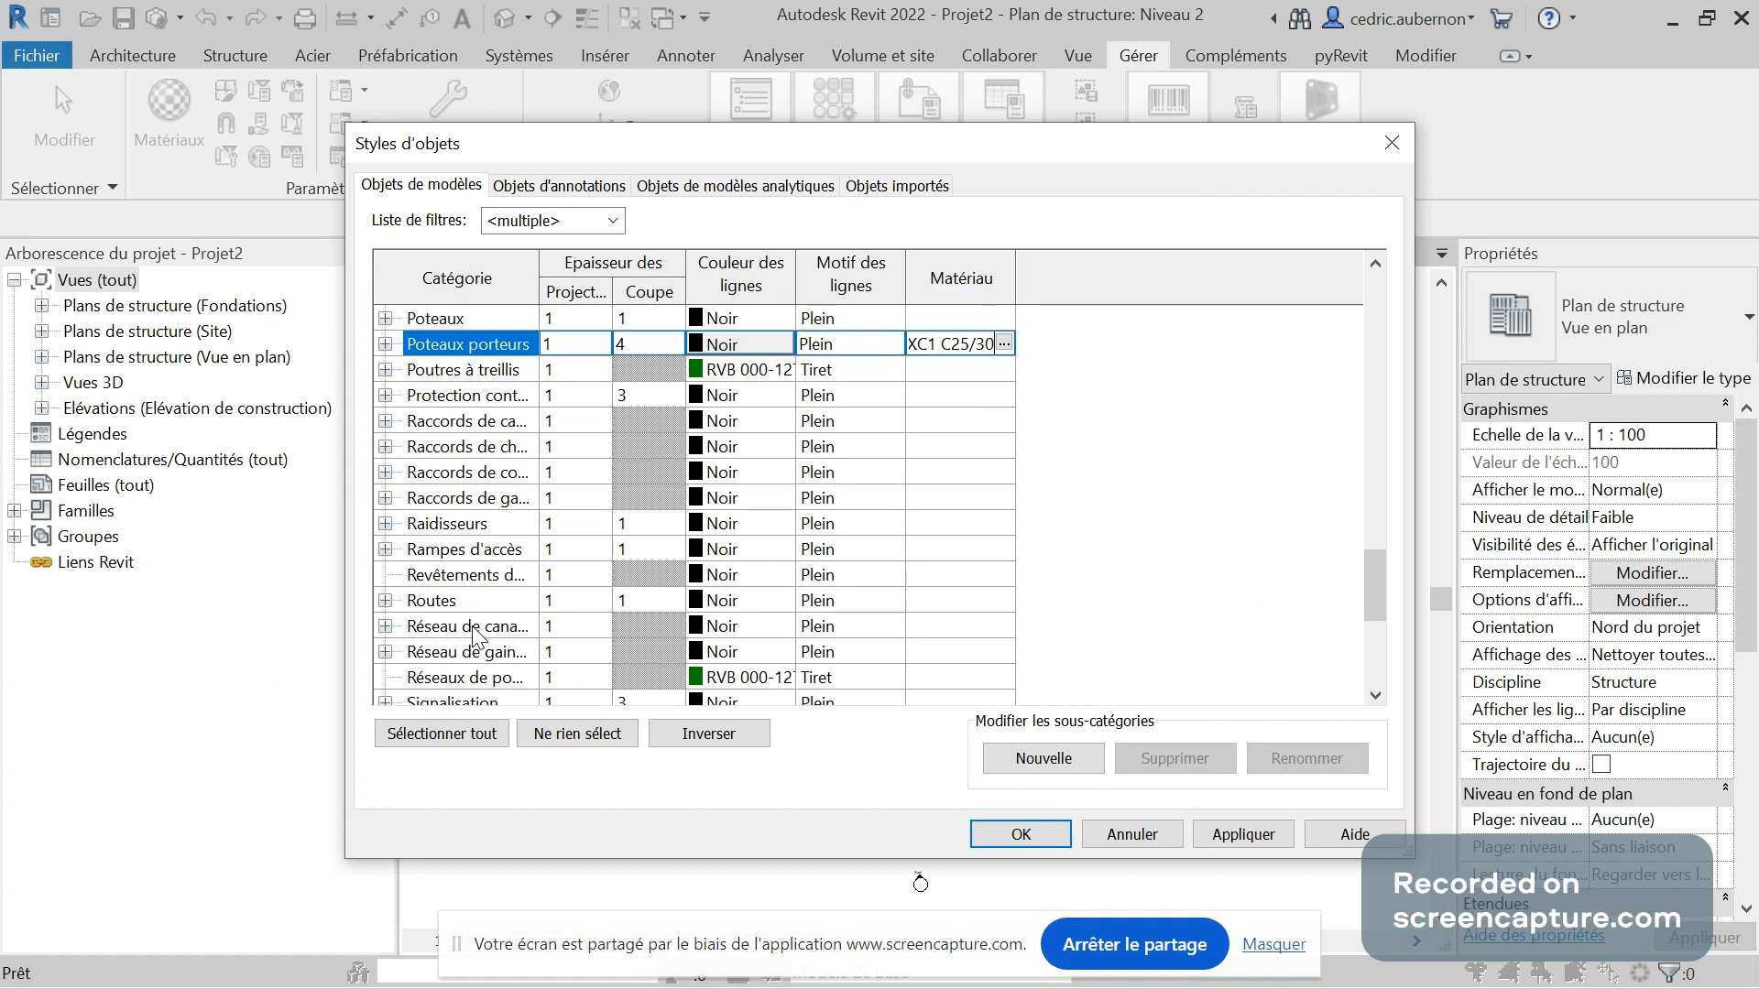
pyautogui.click(956, 577)
pyautogui.click(953, 577)
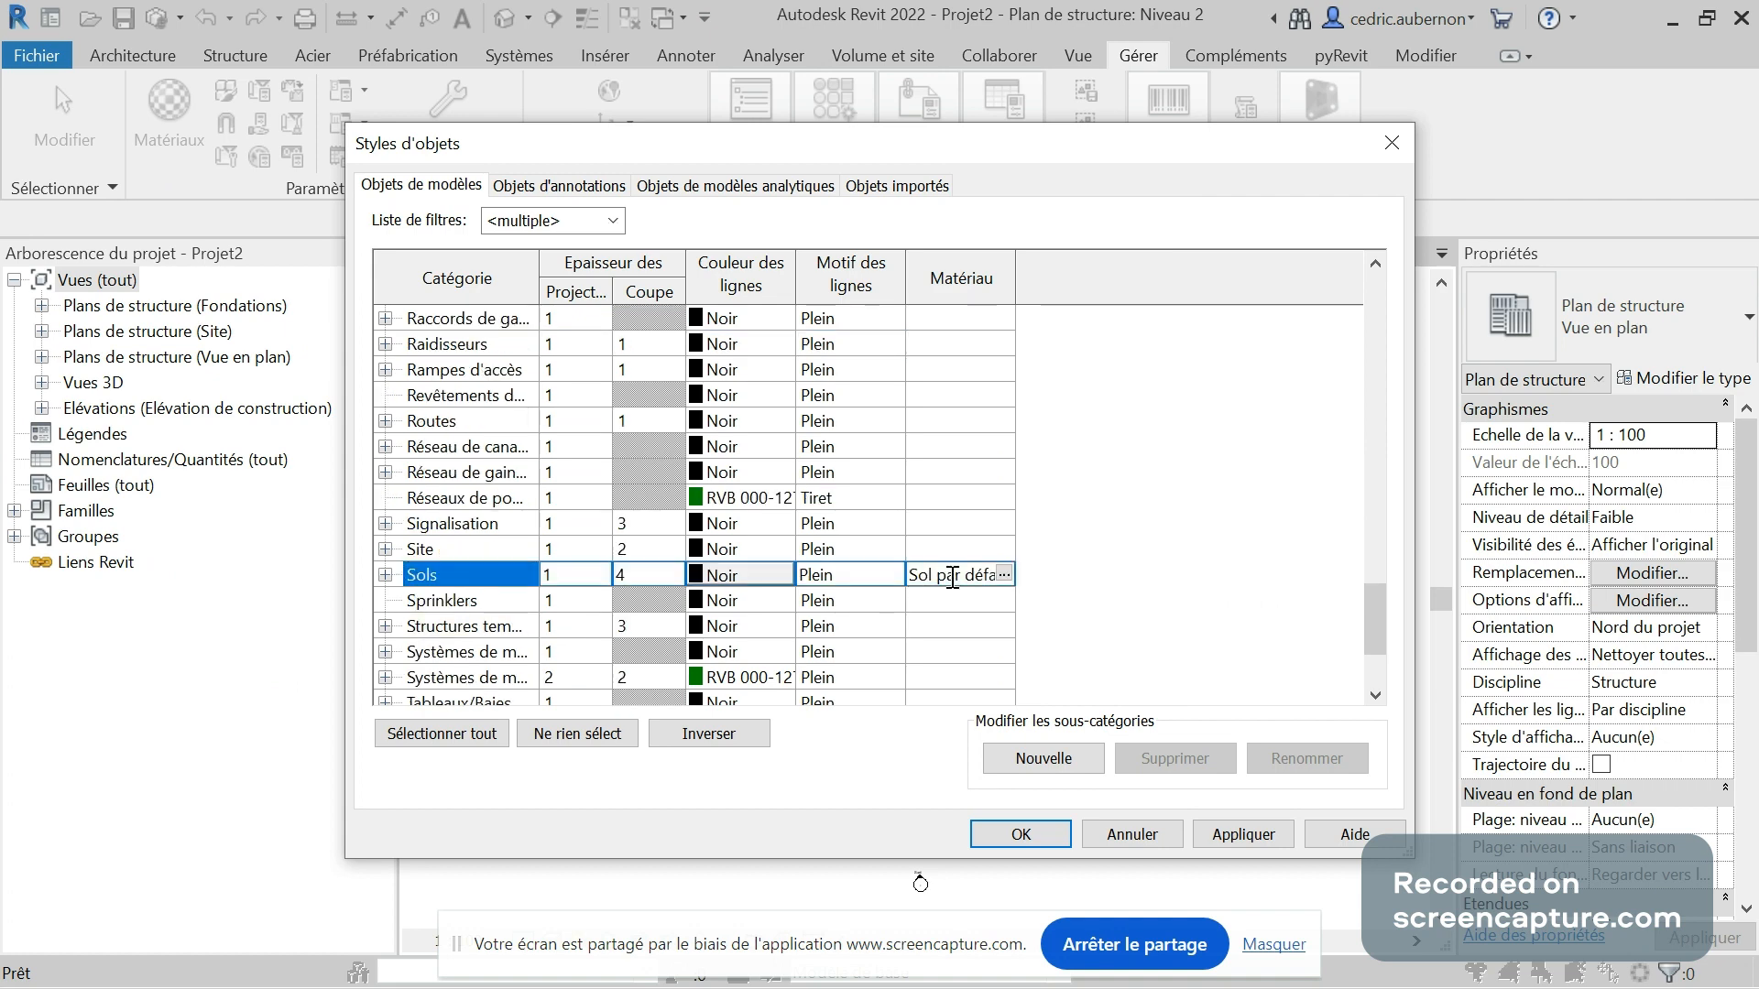
pyautogui.hotkey('ctrl', 'a')
pyautogui.hotkey('ctrl', 'v')
# Assign Béton XC2 C25/30 to the Fondations category and apply the object style changes
pyautogui.scroll(-3, 492, 623)
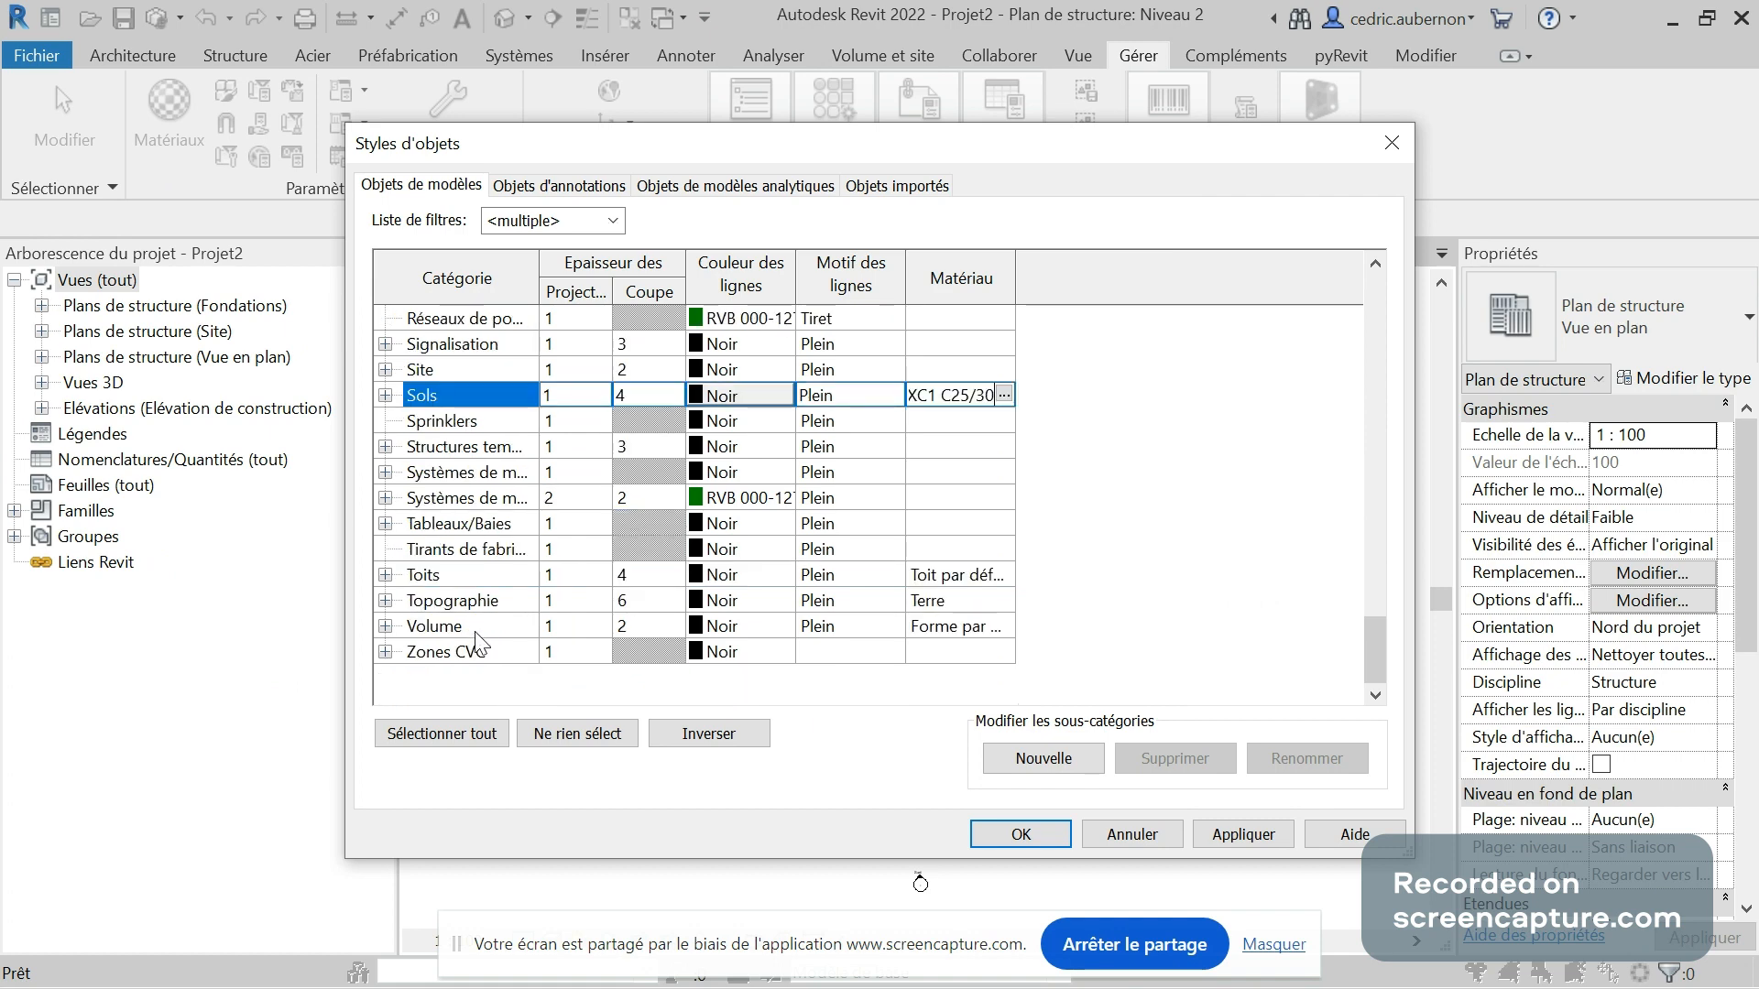
pyautogui.click(442, 513)
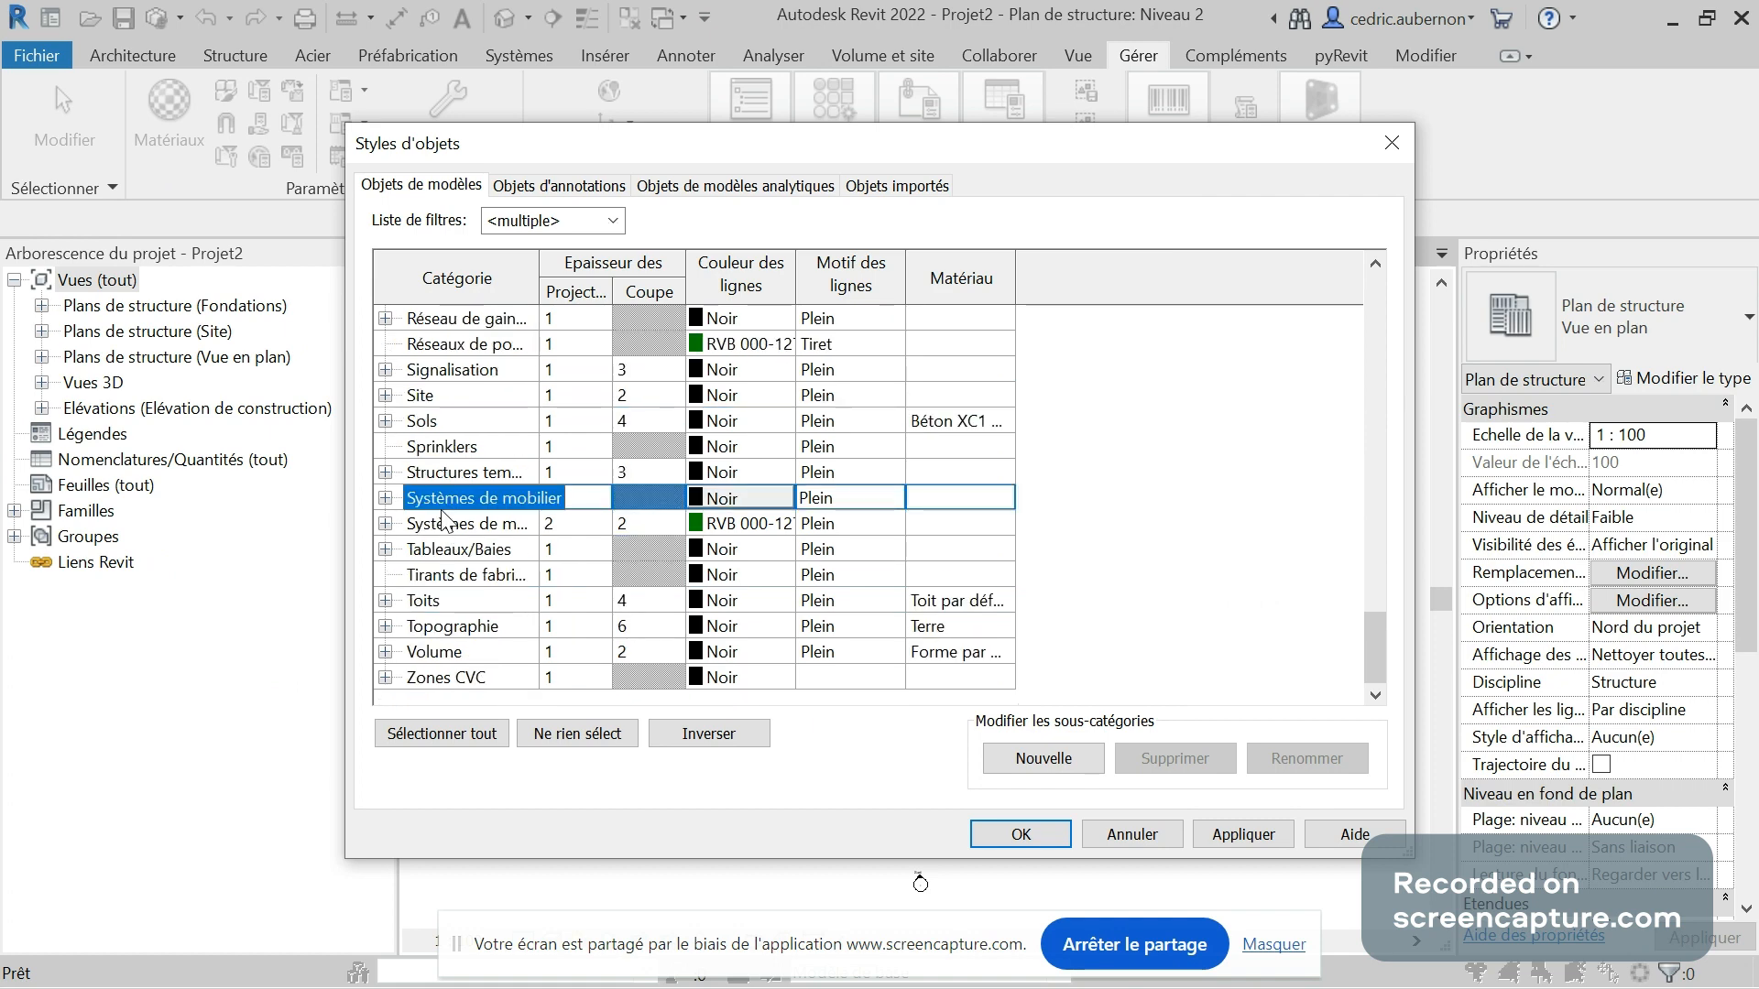
pyautogui.scroll(5, 442, 517)
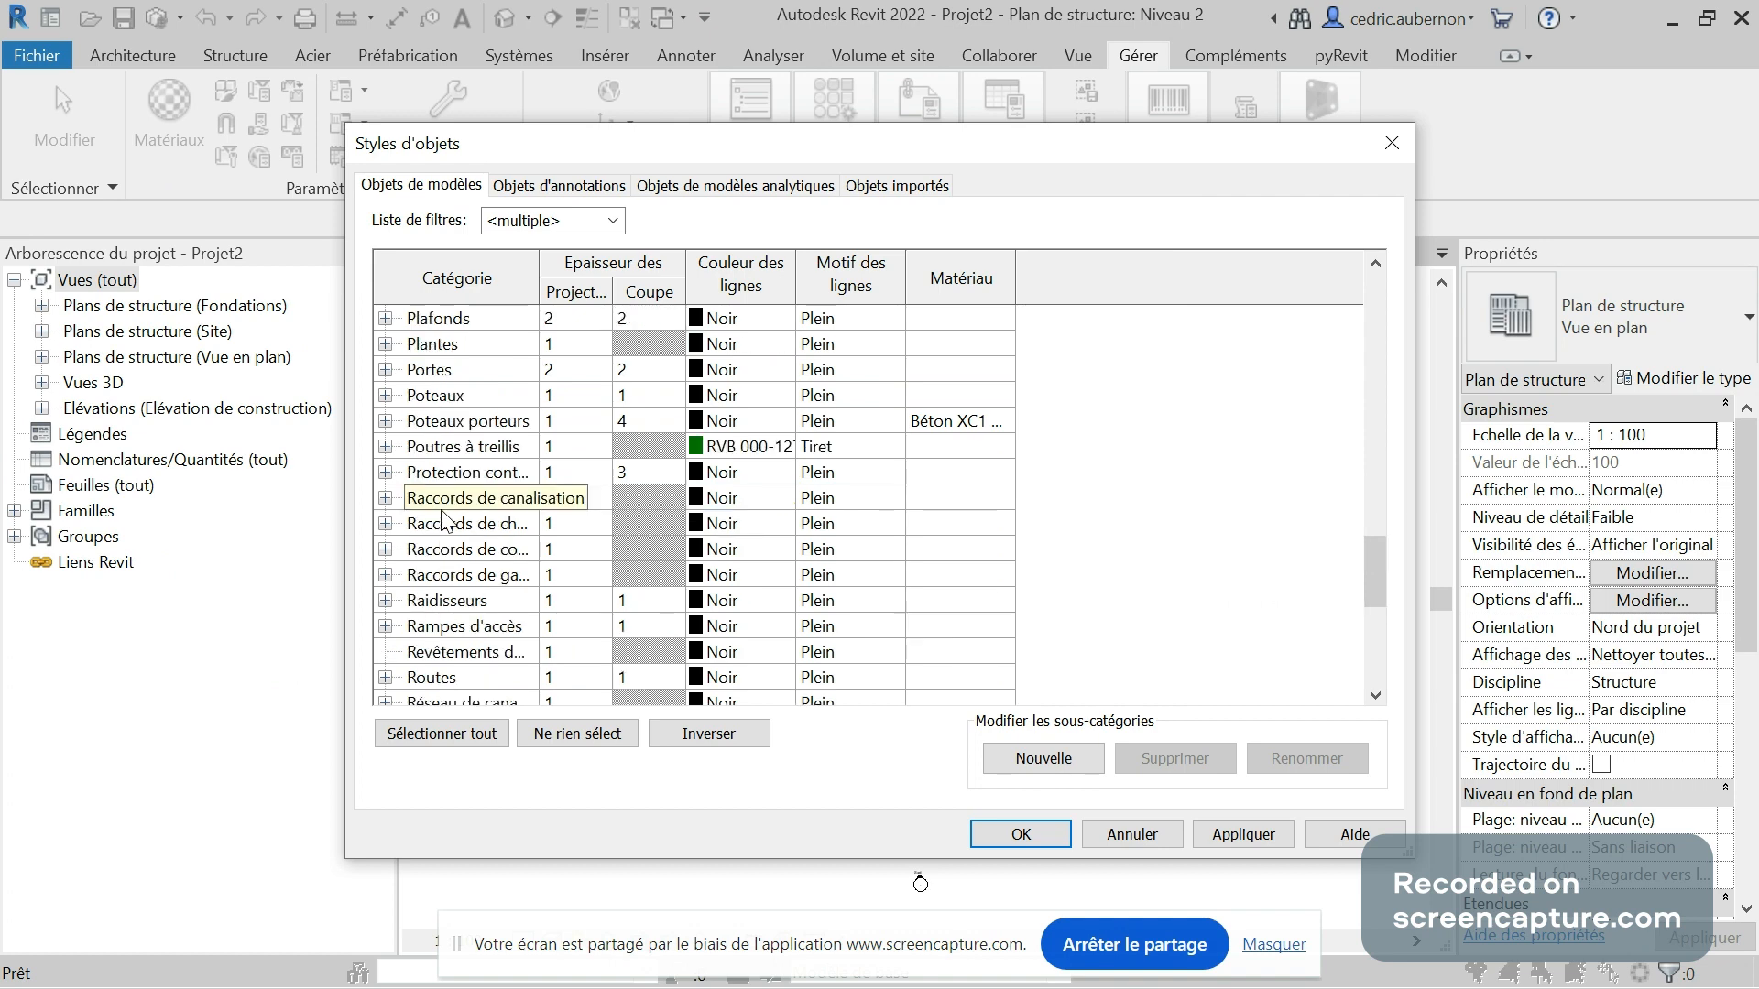
pyautogui.scroll(7, 442, 513)
pyautogui.click(478, 397)
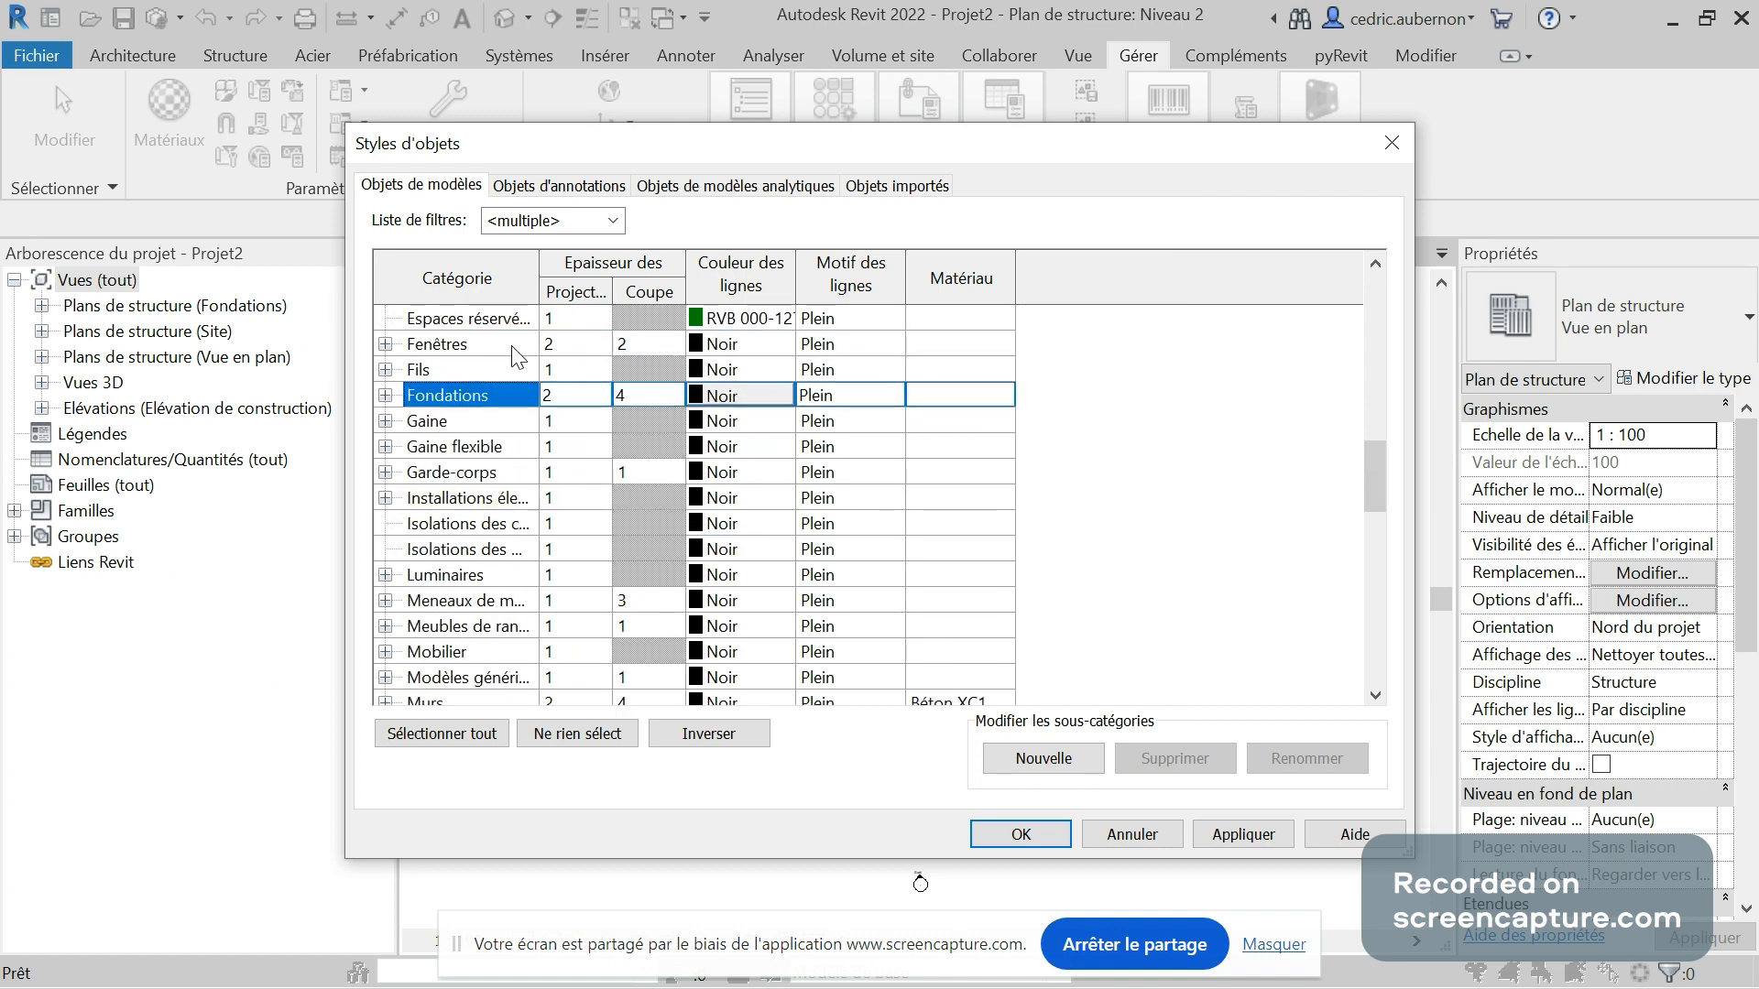
pyautogui.click(942, 393)
pyautogui.hotkey('ctrl', 'v')
pyautogui.press('Delete')
pyautogui.write('2')
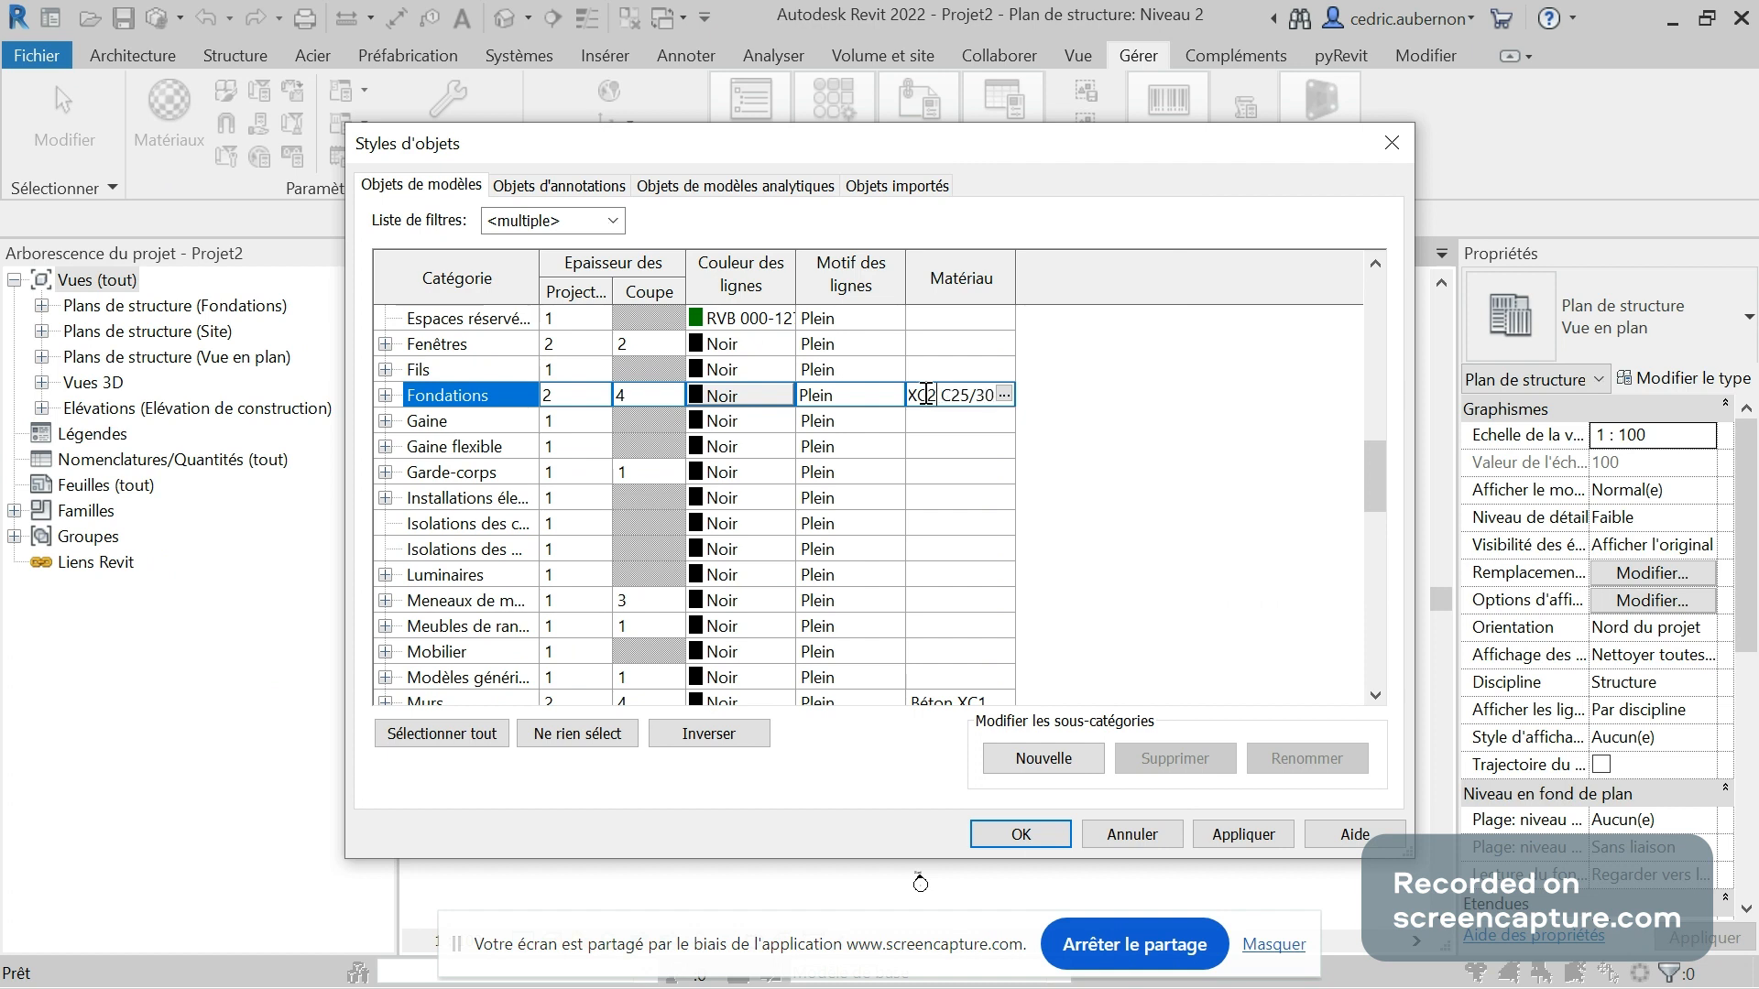
pyautogui.click(1031, 837)
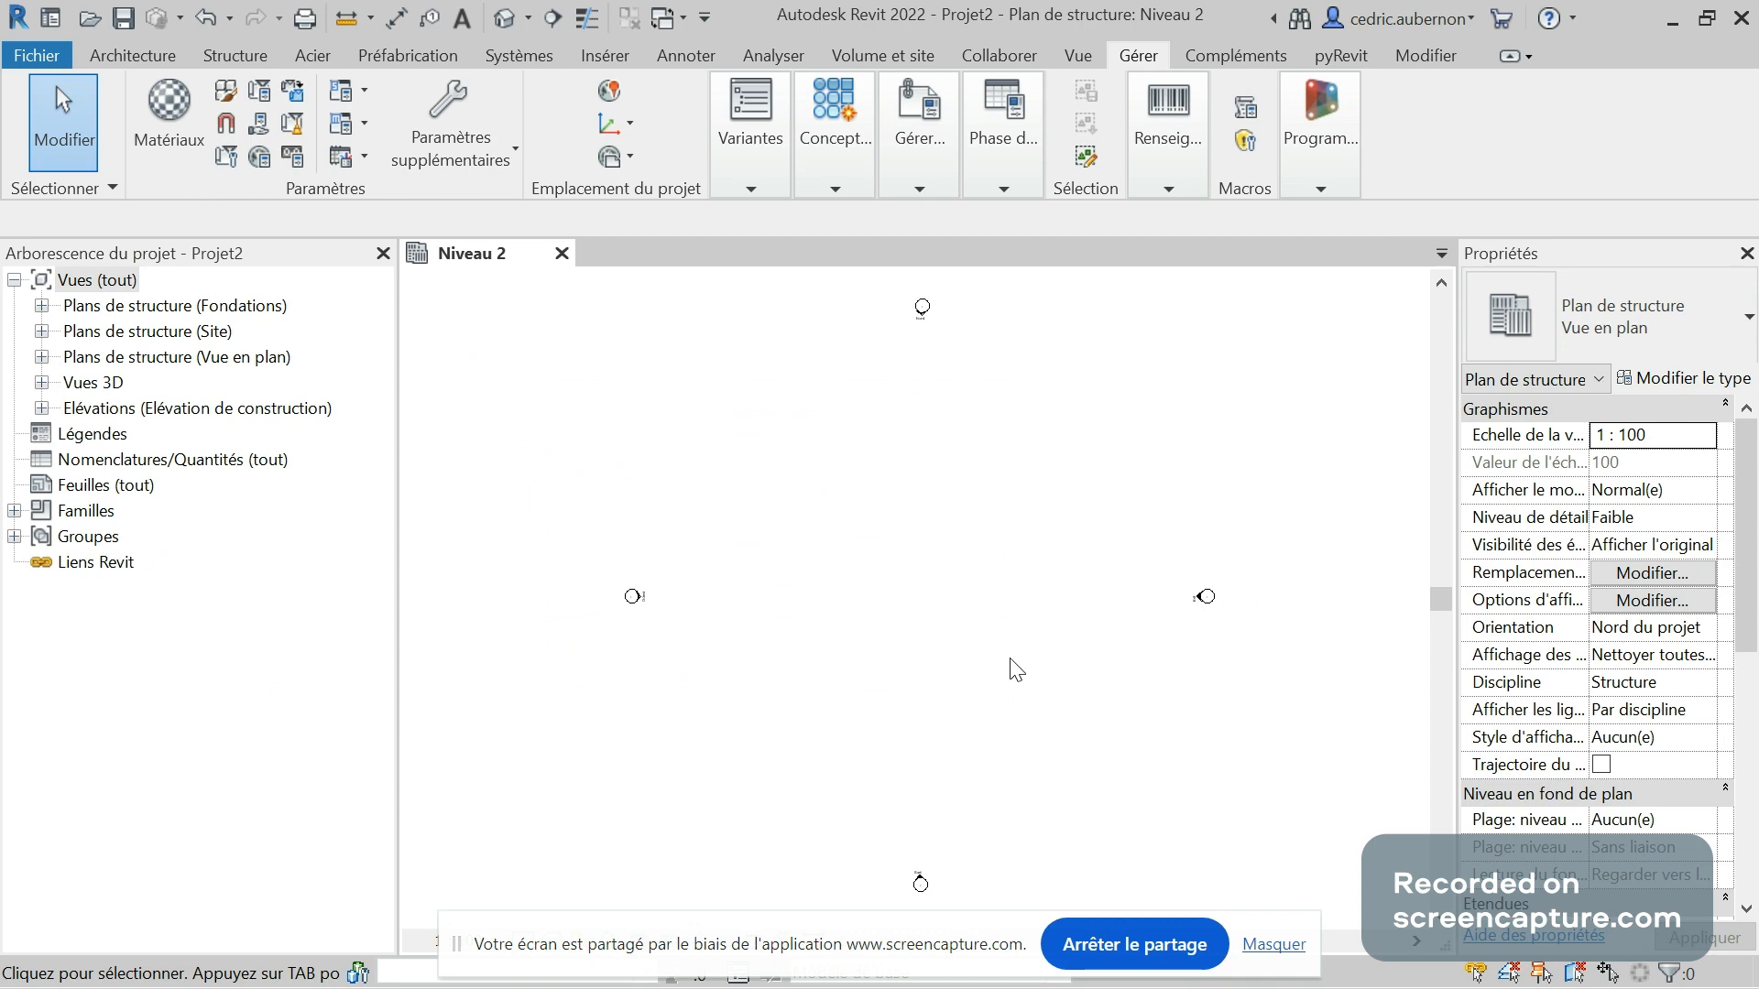
pyautogui.hotkey('alt', 'Tab')
pyautogui.hotkey('alt', 'Tab')
pyautogui.hotkey('alt', 'Tab')
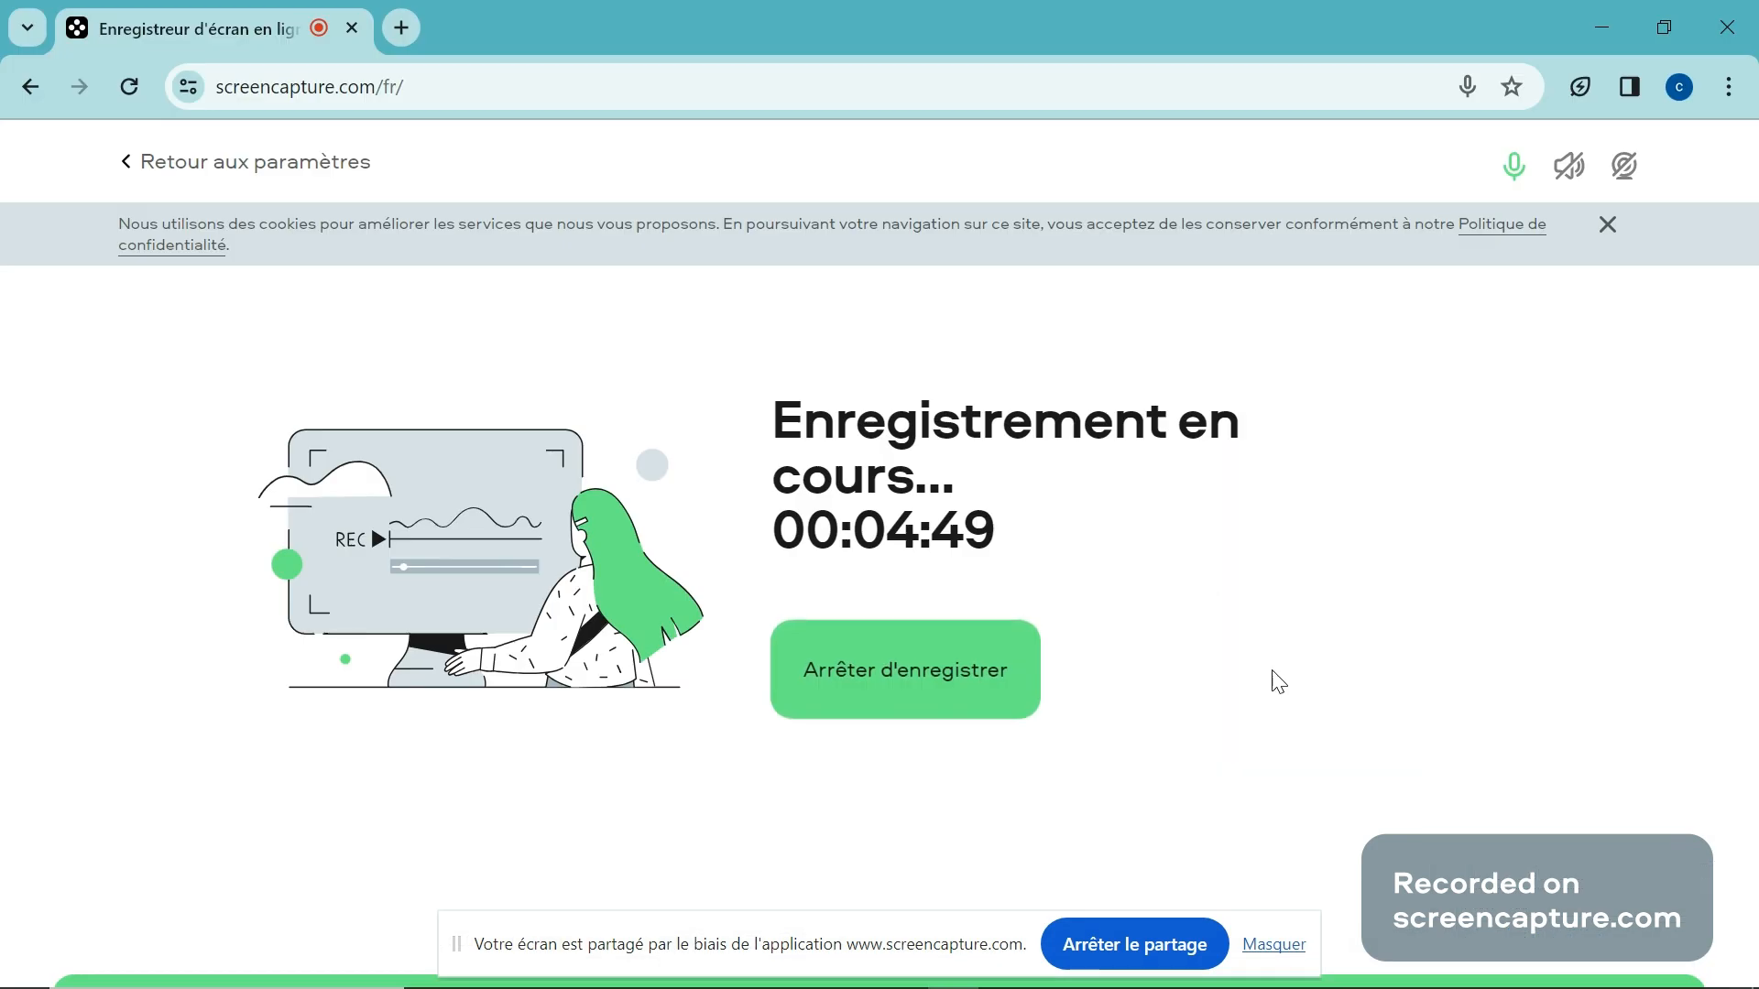